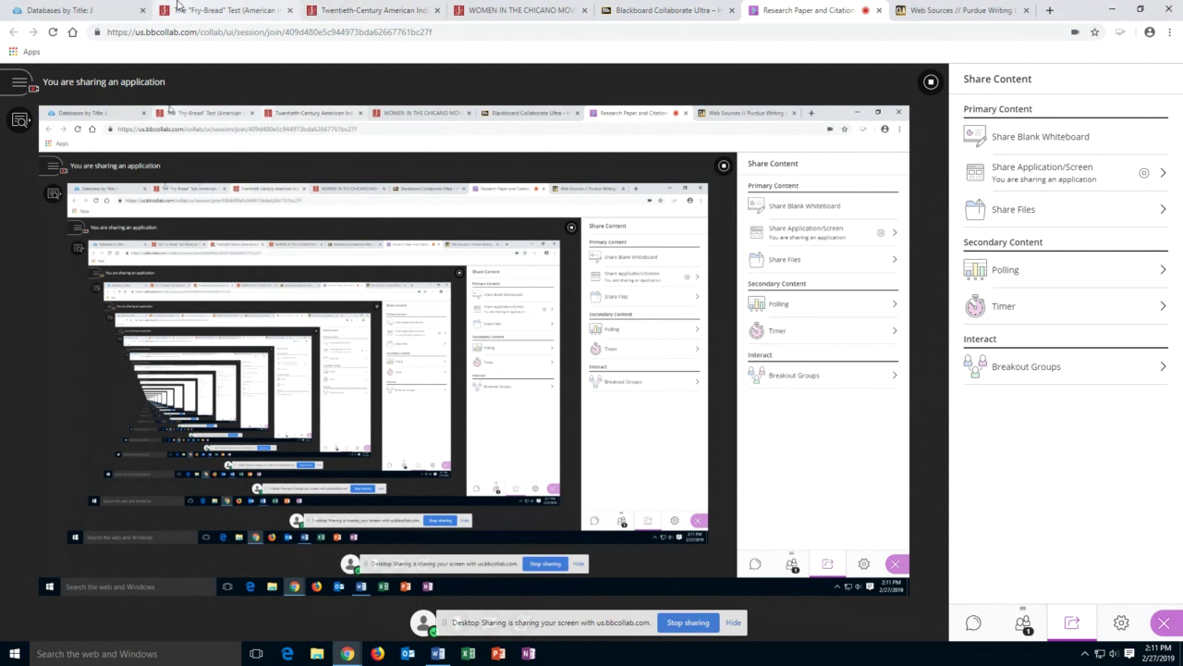
- Go back from the Databases by Title list to the Harper College Library home page
{"action": "left_click", "coordinate": [112, 13]}
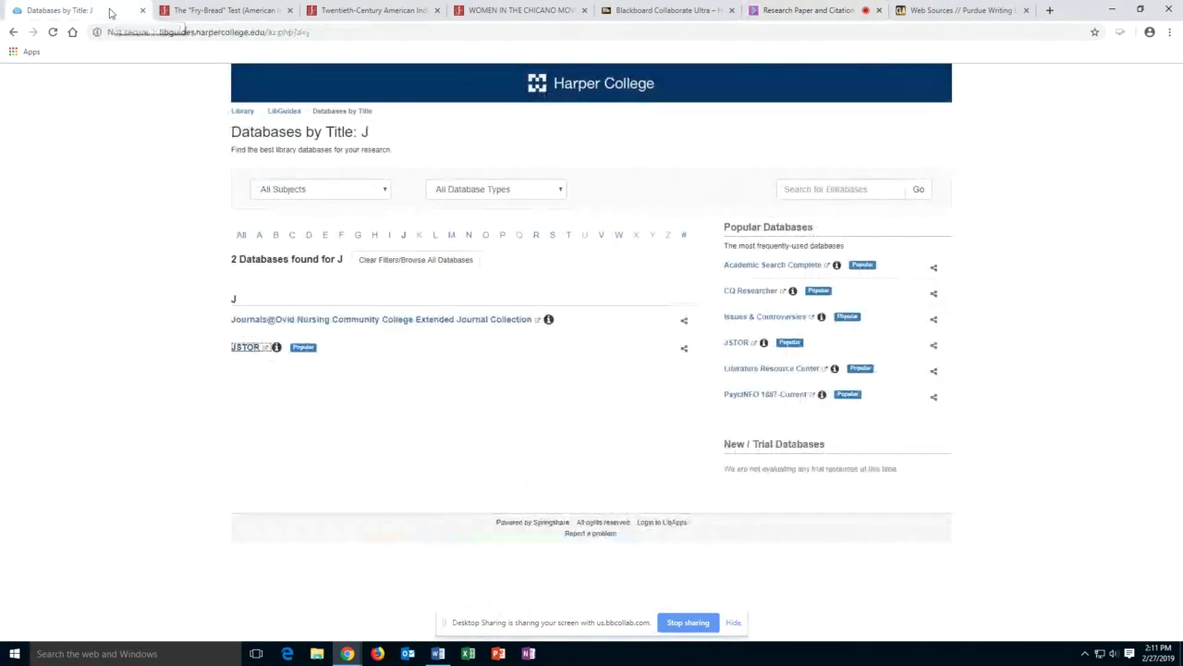
{"action": "left_click", "coordinate": [12, 34]}
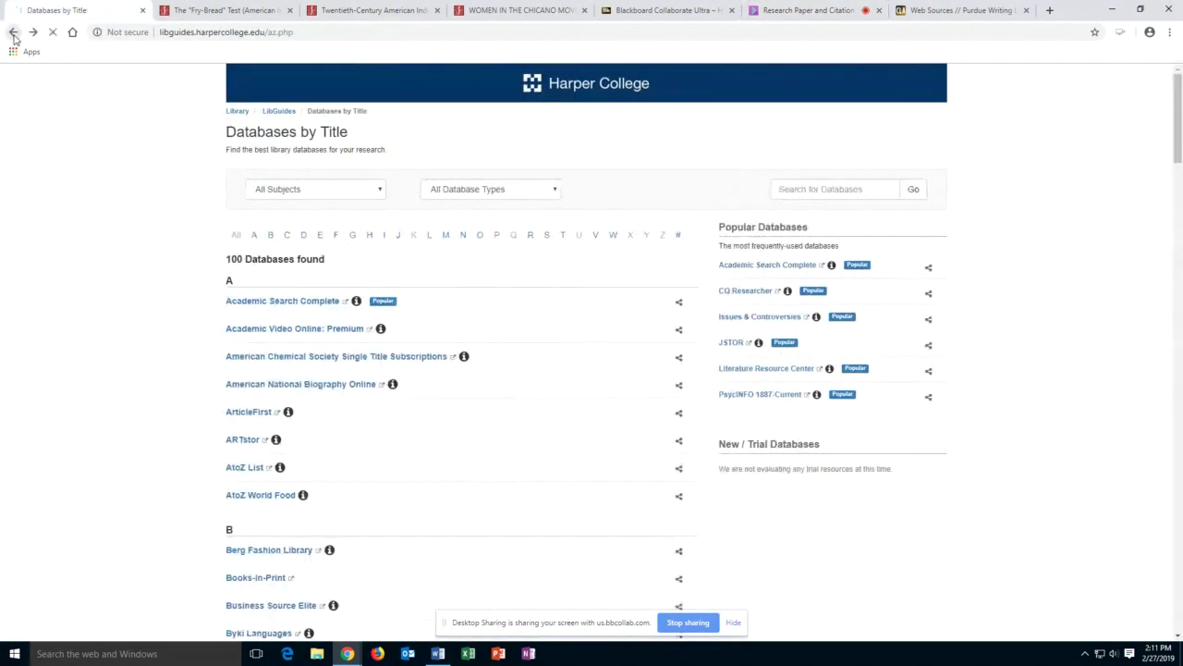
{"action": "left_click", "coordinate": [13, 34]}
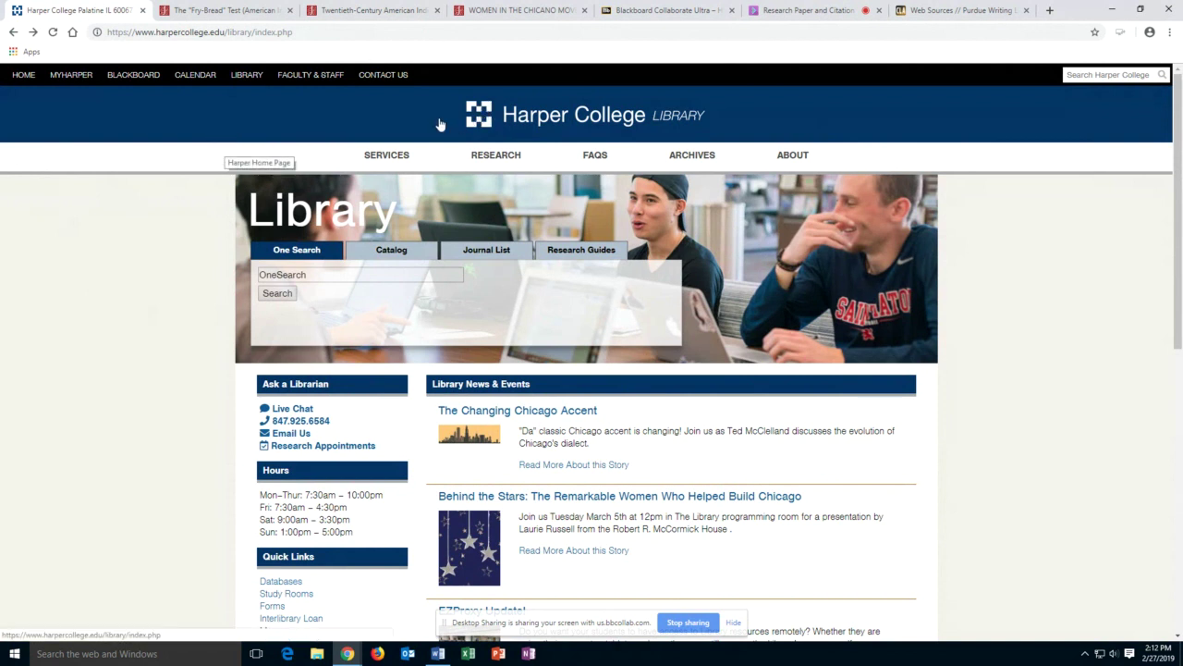
{"action": "left_click", "coordinate": [482, 116]}
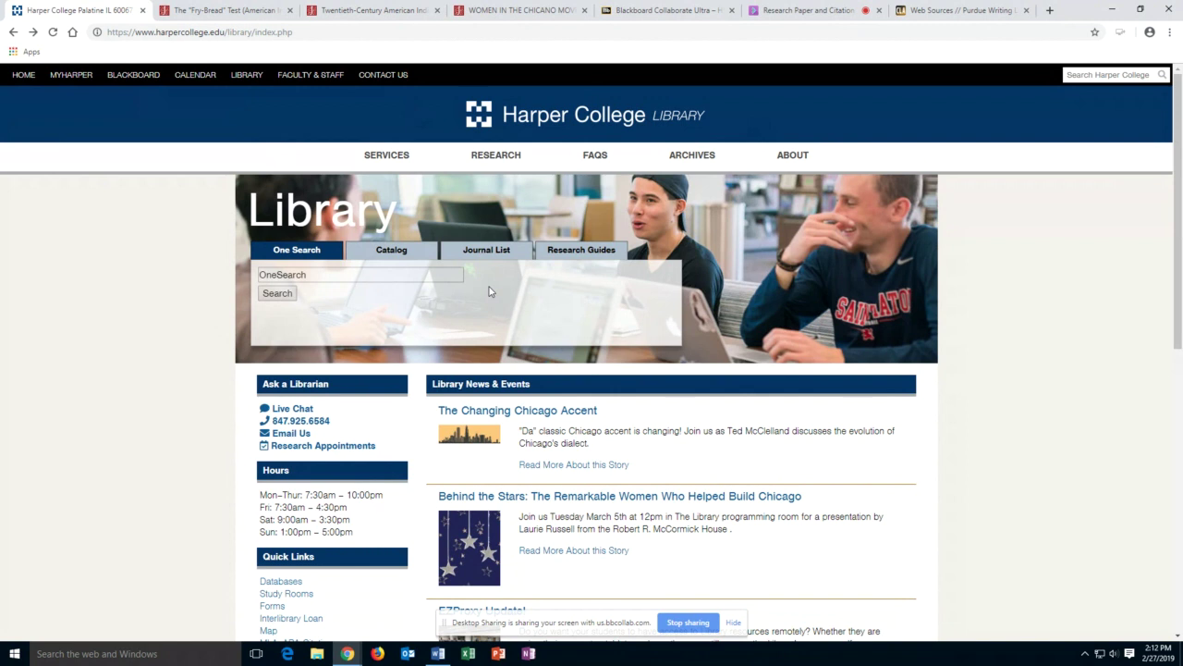
{"action": "mouse_move", "coordinate": [498, 159]}
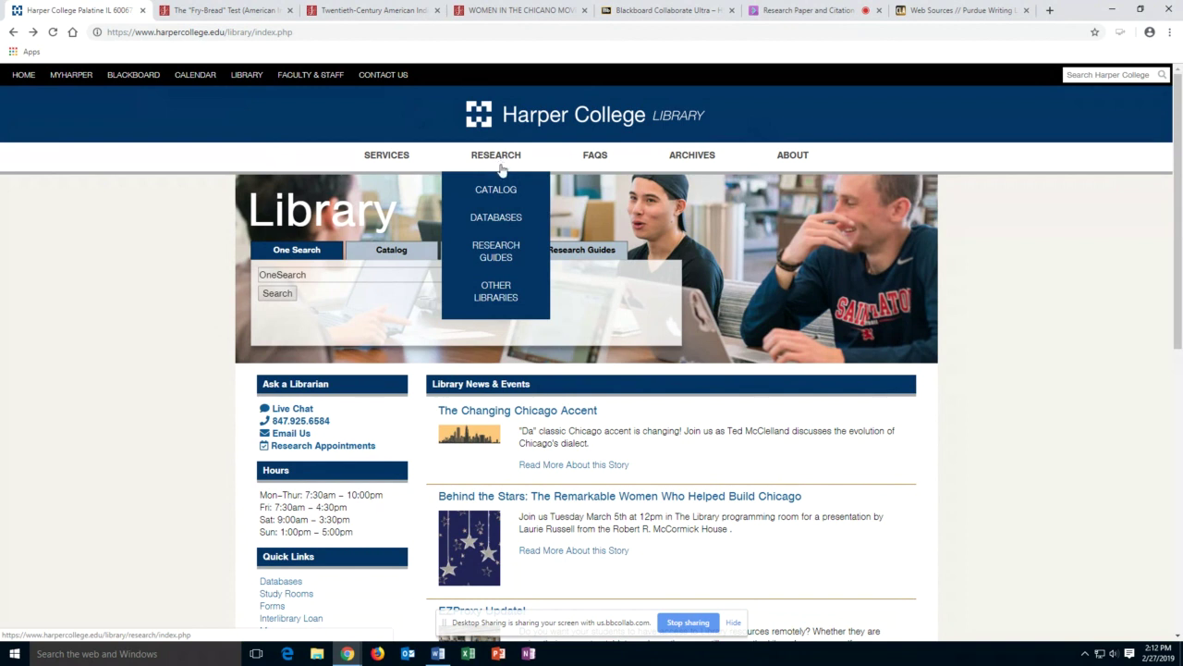
{"action": "left_click", "coordinate": [501, 226]}
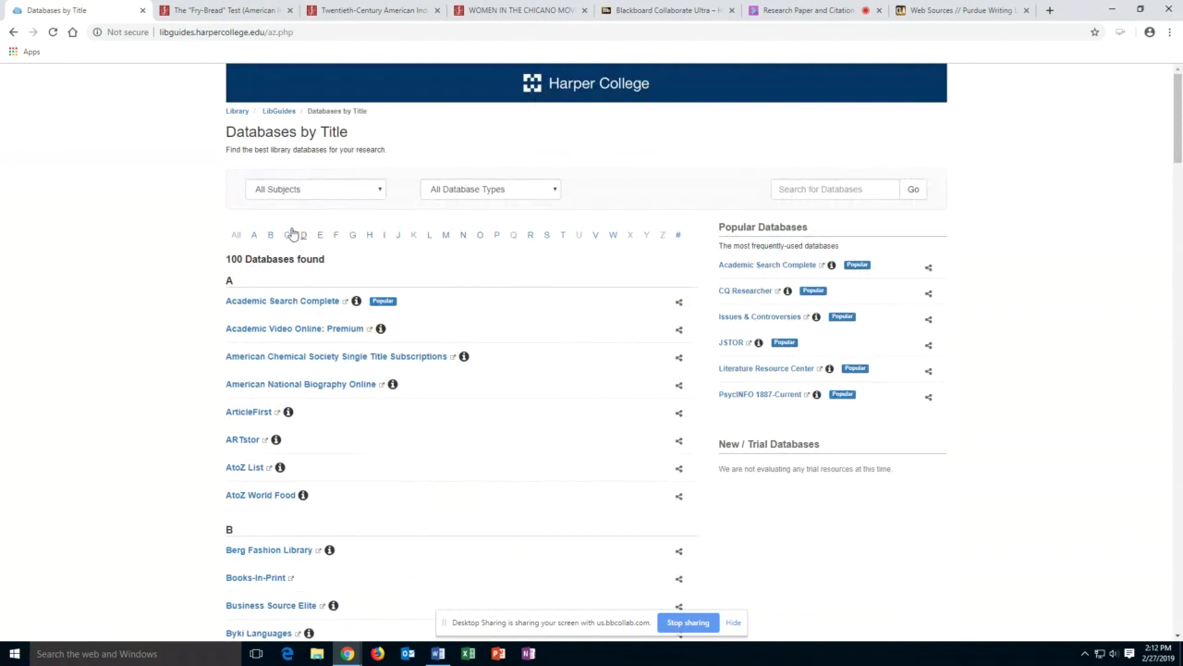
{"action": "left_click", "coordinate": [398, 238]}
{"action": "left_click", "coordinate": [12, 32]}
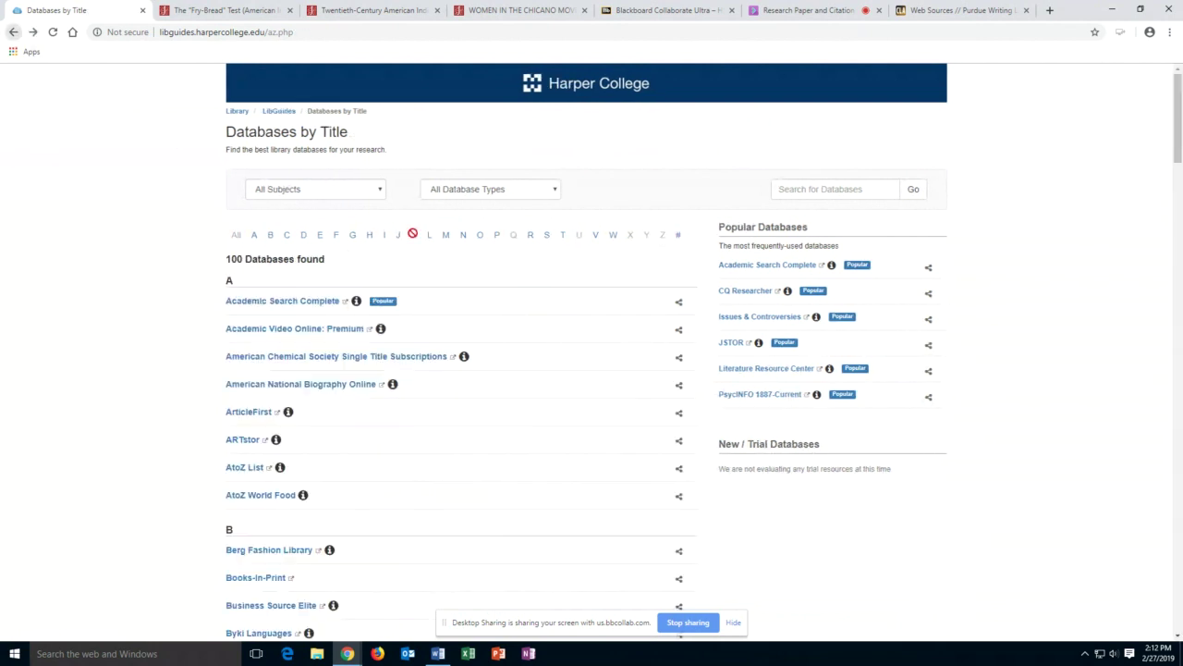
{"action": "left_click", "coordinate": [12, 32]}
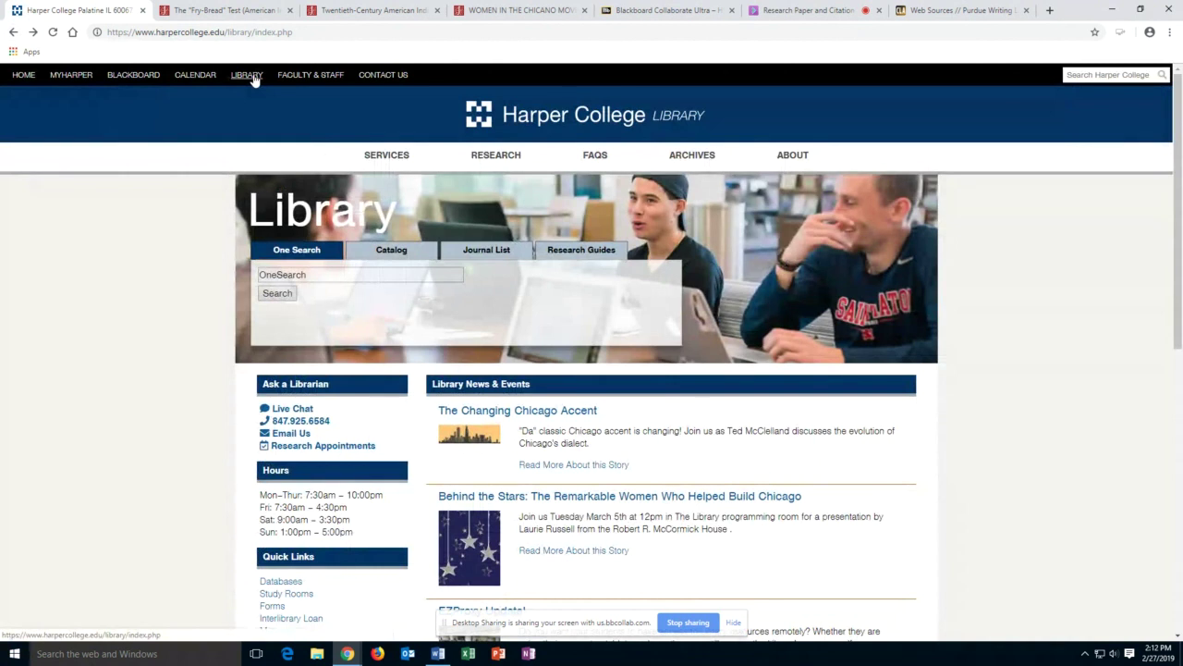
- Open JSTOR from the letter J entries of the library's research database list
{"action": "left_click", "coordinate": [248, 74]}
{"action": "left_click", "coordinate": [499, 214]}
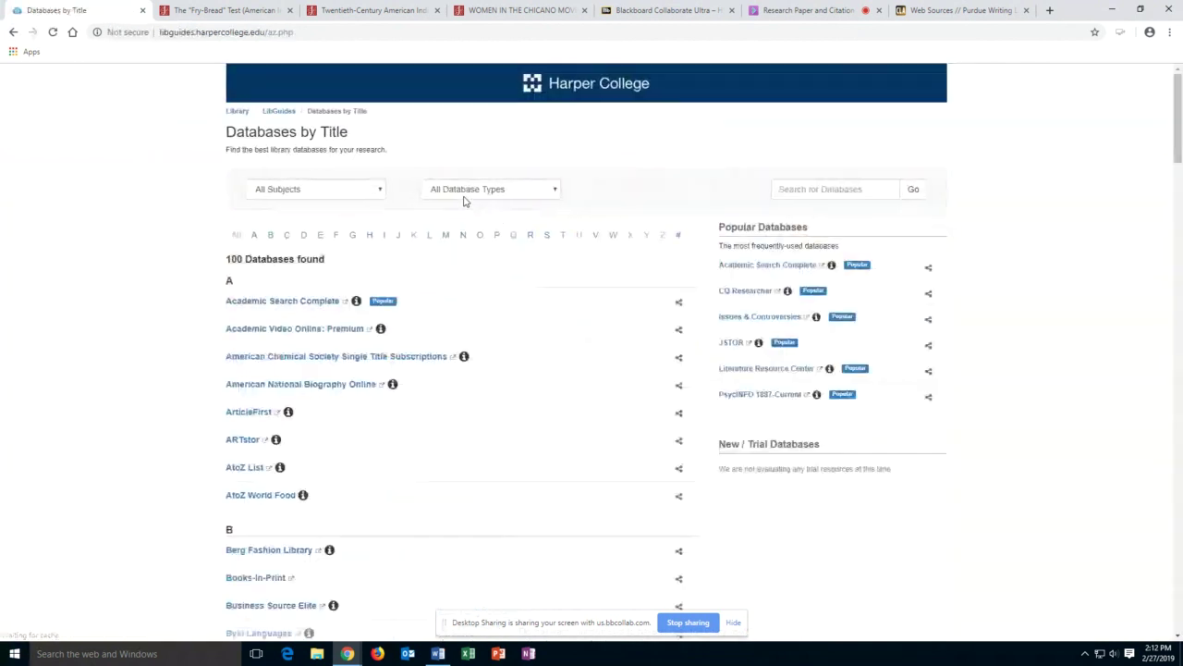
{"action": "left_click", "coordinate": [399, 235]}
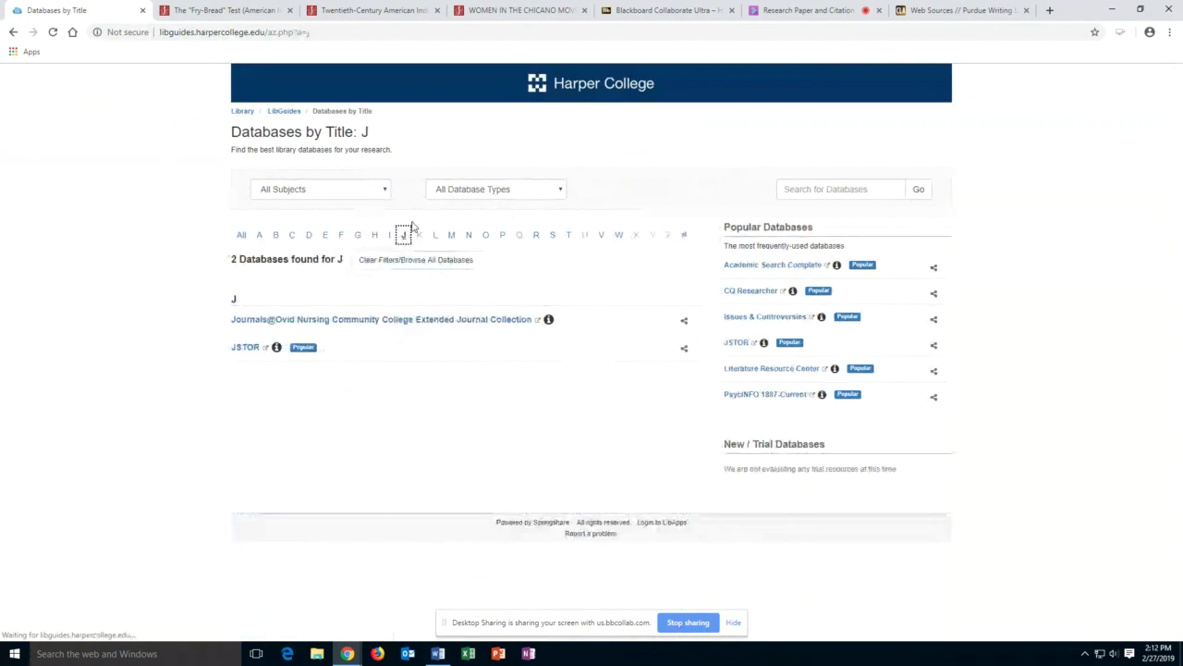
{"action": "left_click", "coordinate": [247, 352]}
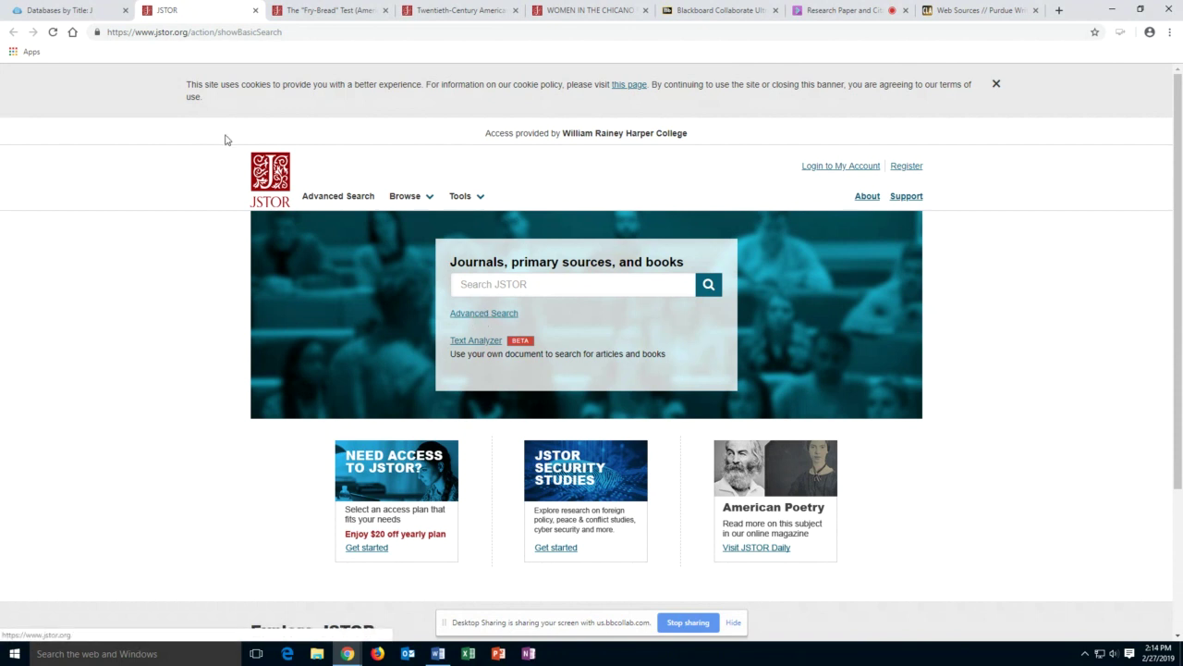
- Start a JSTOR advanced search with the term "Women in the Chicano Movement"
{"action": "left_click", "coordinate": [467, 317]}
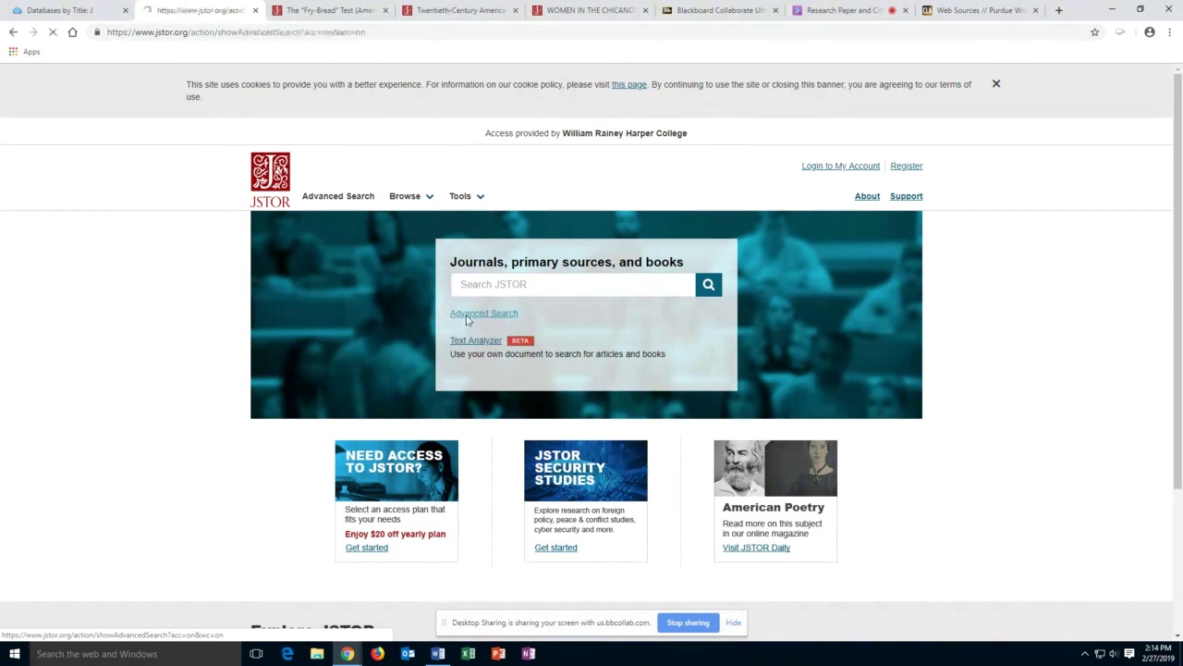
{"action": "left_click", "coordinate": [430, 277]}
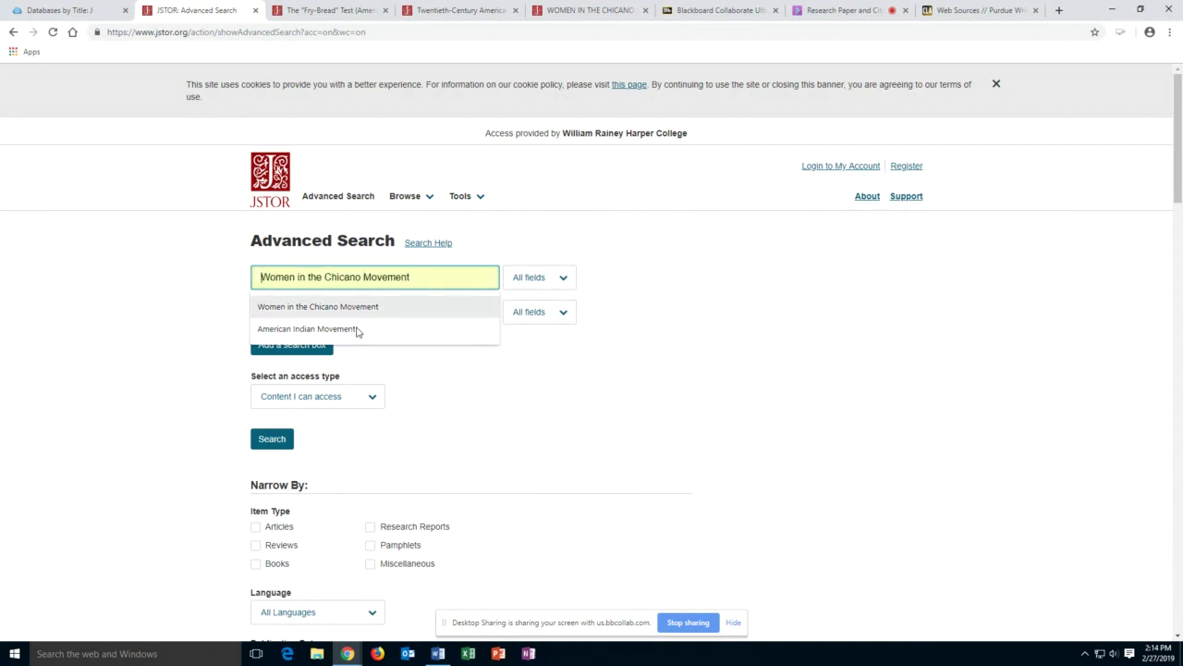
{"action": "left_click", "coordinate": [285, 312]}
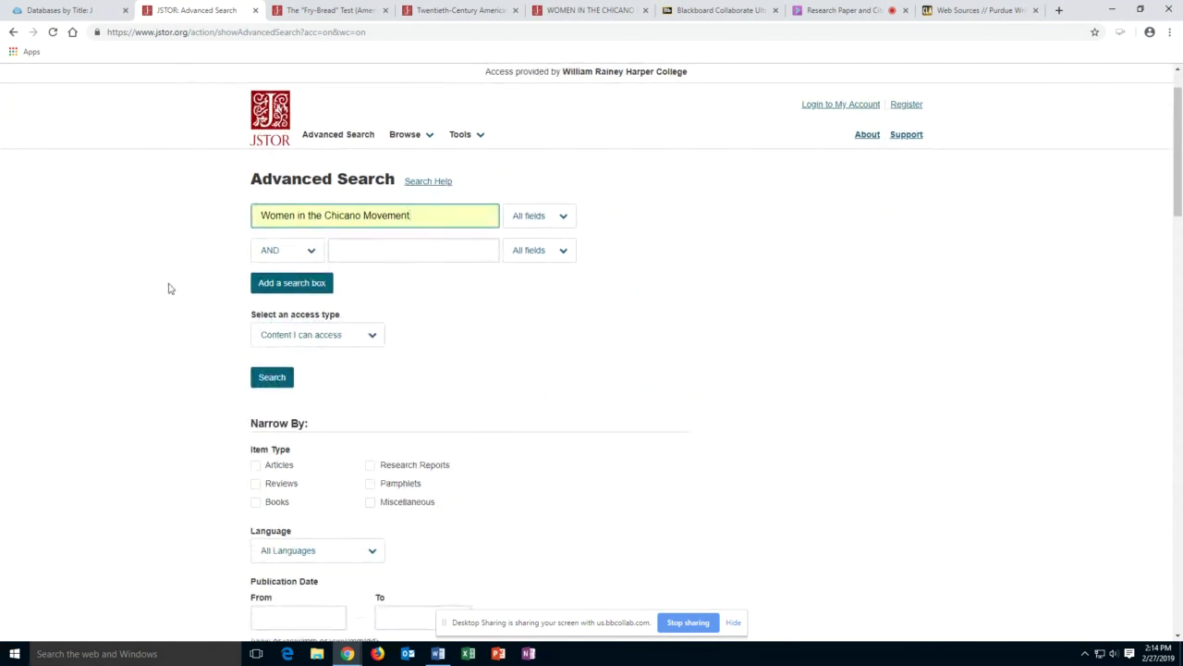
- Limit the advanced search's item type to Articles
{"action": "scroll", "coordinate": [213, 203], "scroll_direction": "down", "scroll_amount": 1}
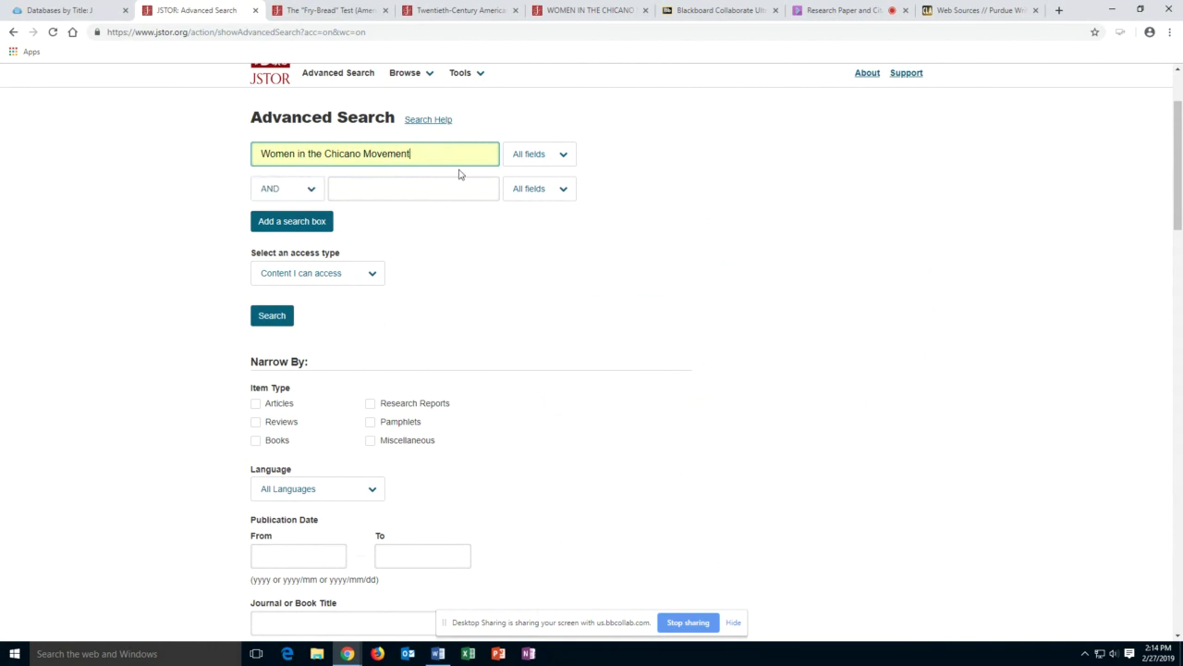
{"action": "scroll", "coordinate": [211, 312], "scroll_direction": "down", "scroll_amount": 1}
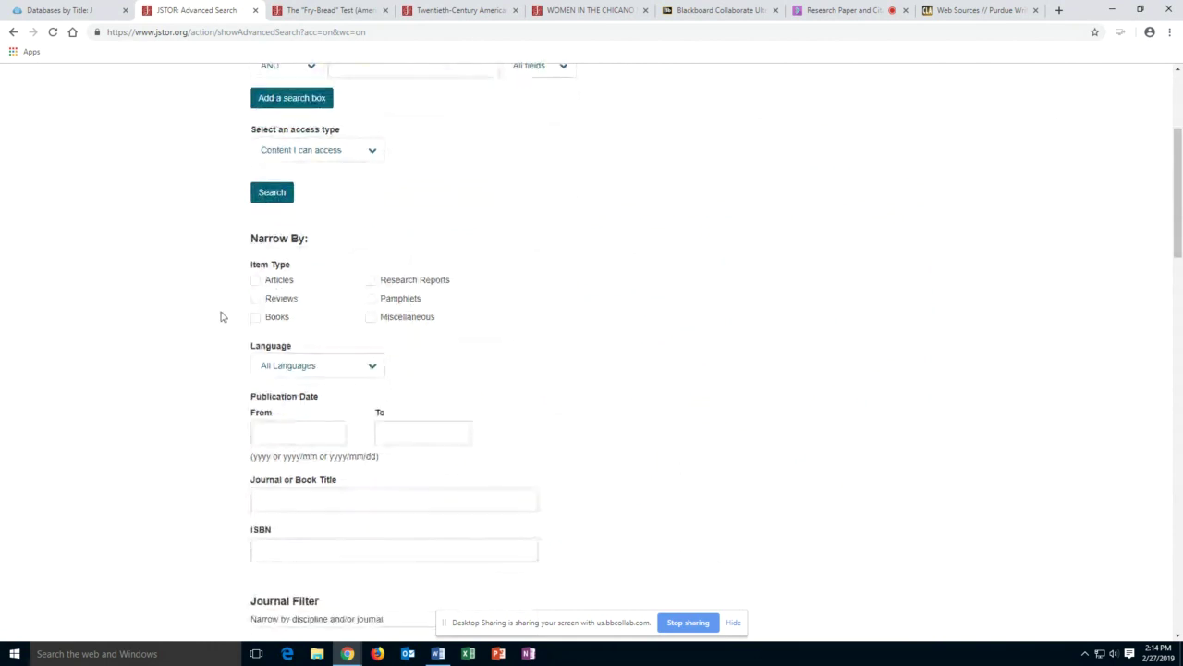
{"action": "left_click", "coordinate": [255, 280]}
{"action": "scroll", "coordinate": [211, 299], "scroll_direction": "up", "scroll_amount": 1}
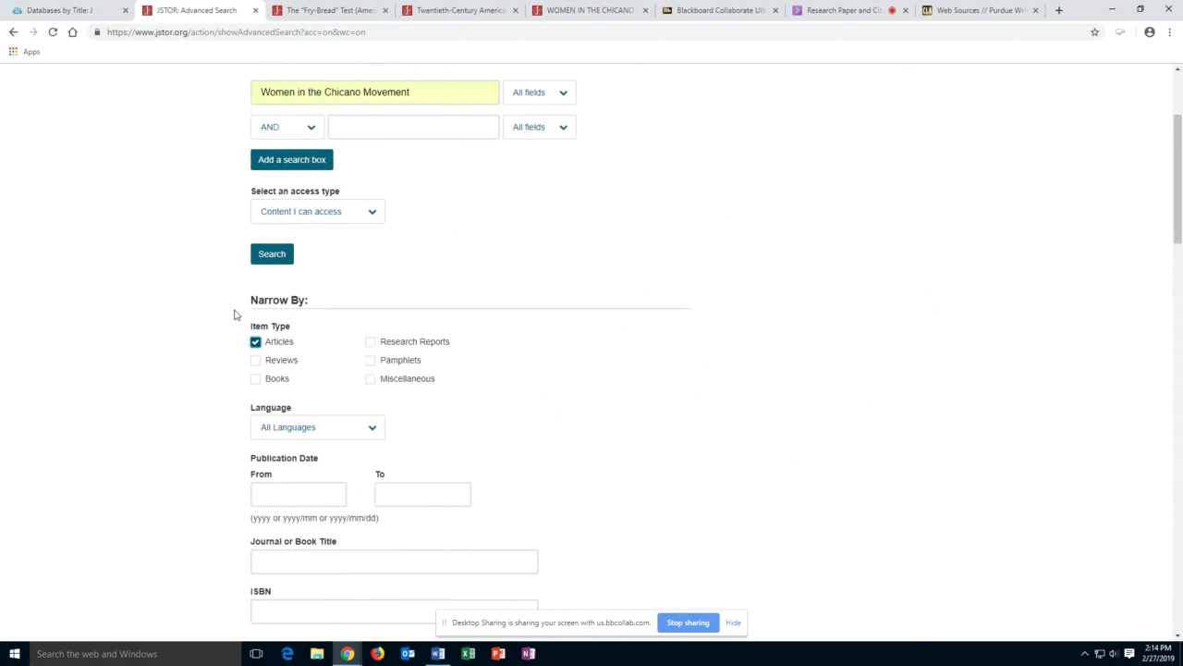
{"action": "scroll", "coordinate": [296, 333], "scroll_direction": "down", "scroll_amount": 1}
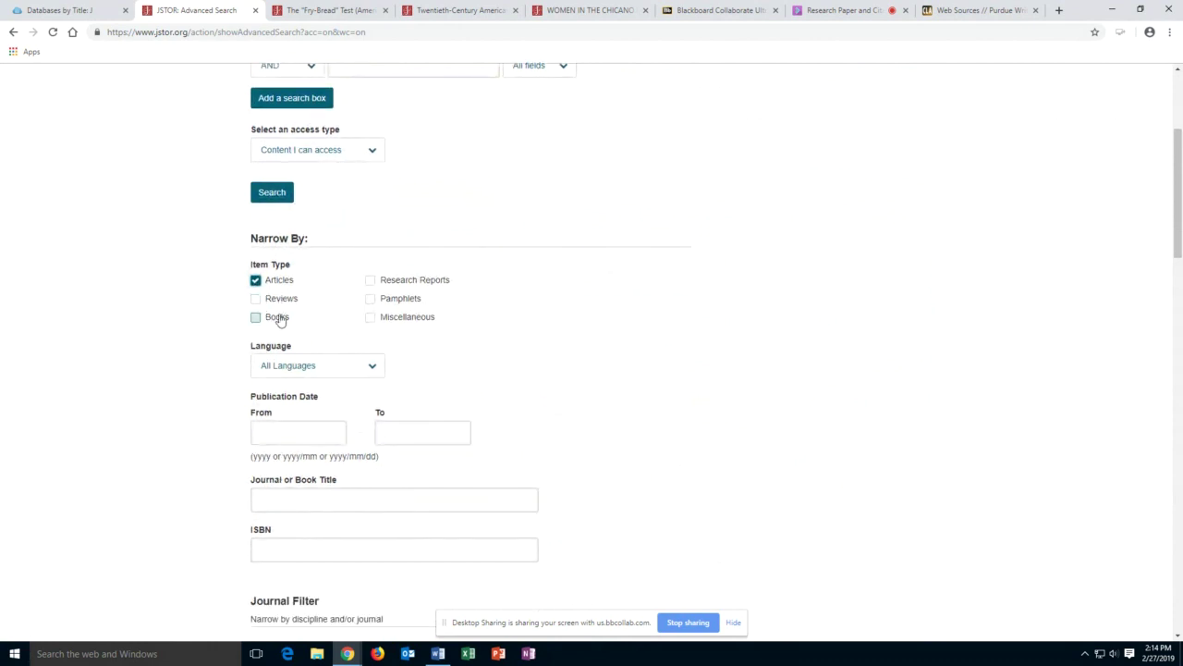
- Restrict the journal filter to the History discipline and run the advanced search
{"action": "scroll", "coordinate": [207, 301], "scroll_direction": "down", "scroll_amount": 1}
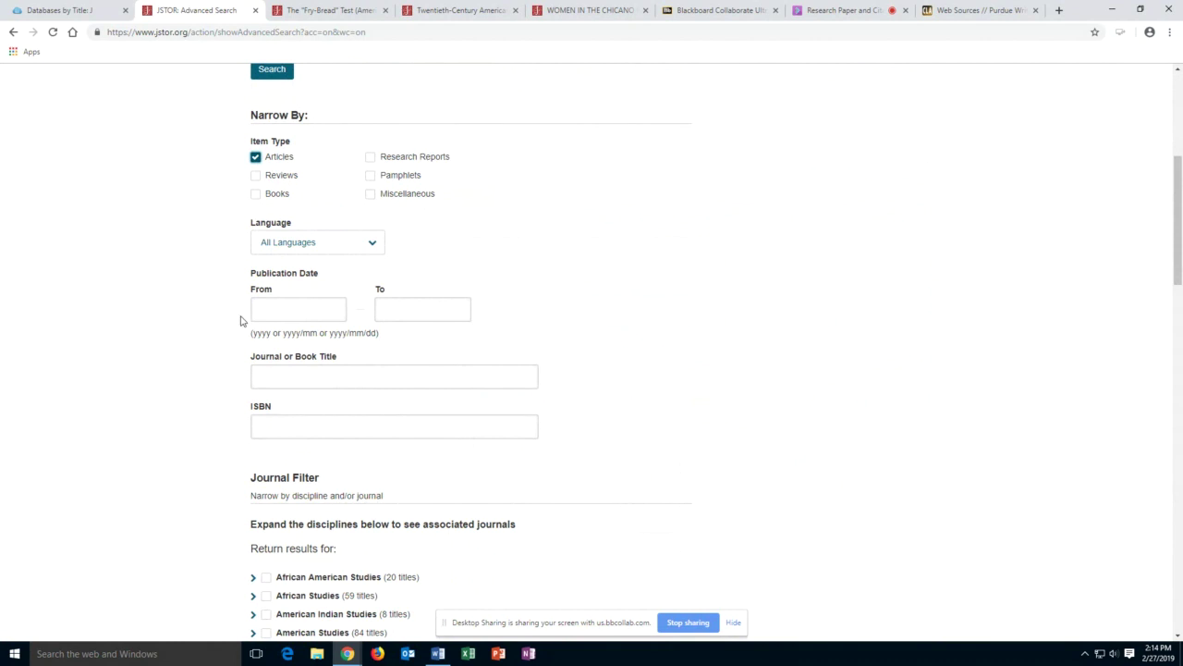
{"action": "scroll", "coordinate": [240, 324], "scroll_direction": "down", "scroll_amount": 2}
{"action": "scroll", "coordinate": [239, 338], "scroll_direction": "down", "scroll_amount": 3}
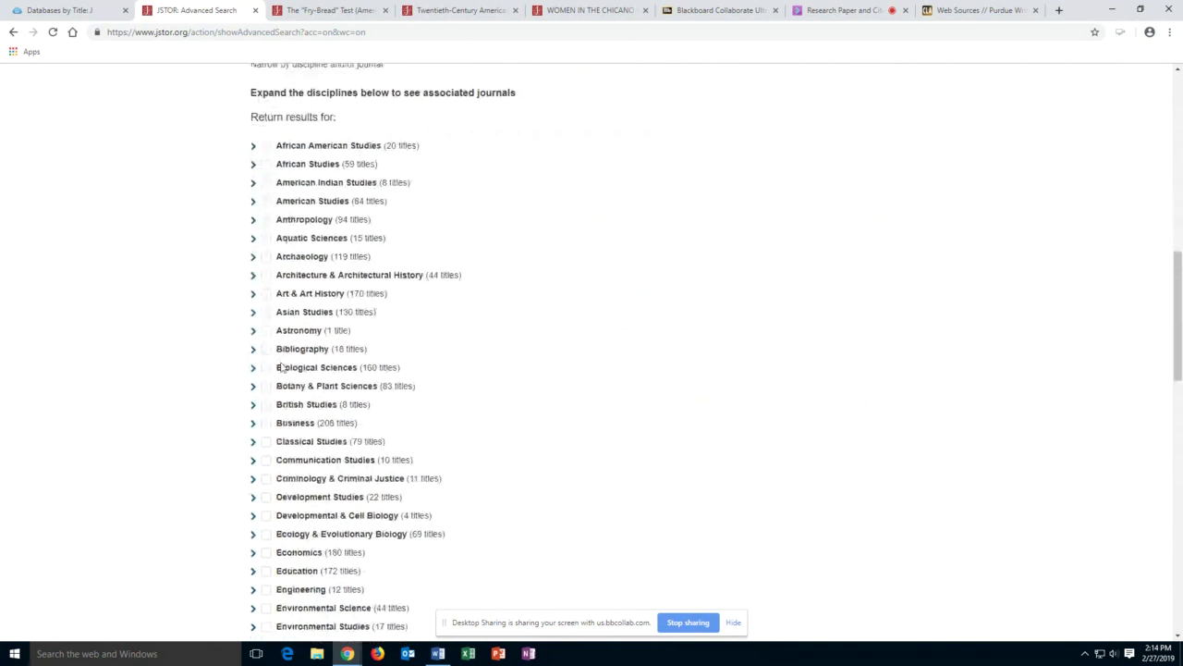
{"action": "scroll", "coordinate": [287, 361], "scroll_direction": "down", "scroll_amount": 1}
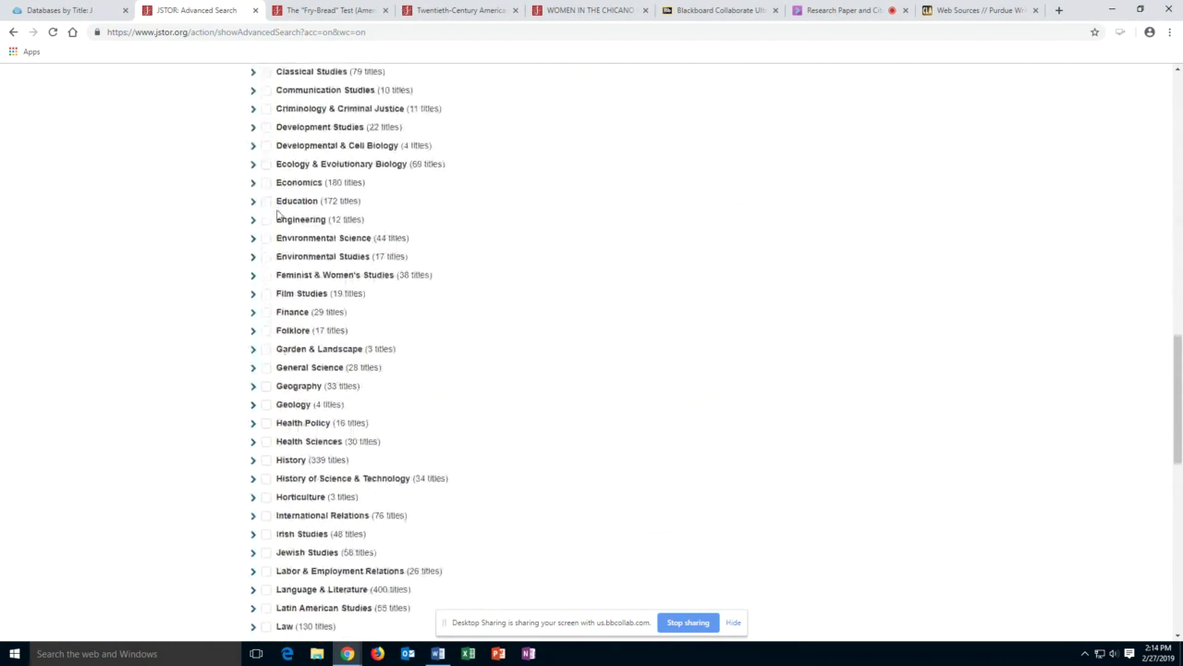
{"action": "left_click", "coordinate": [267, 460]}
{"action": "scroll", "coordinate": [285, 467], "scroll_direction": "up", "scroll_amount": 15}
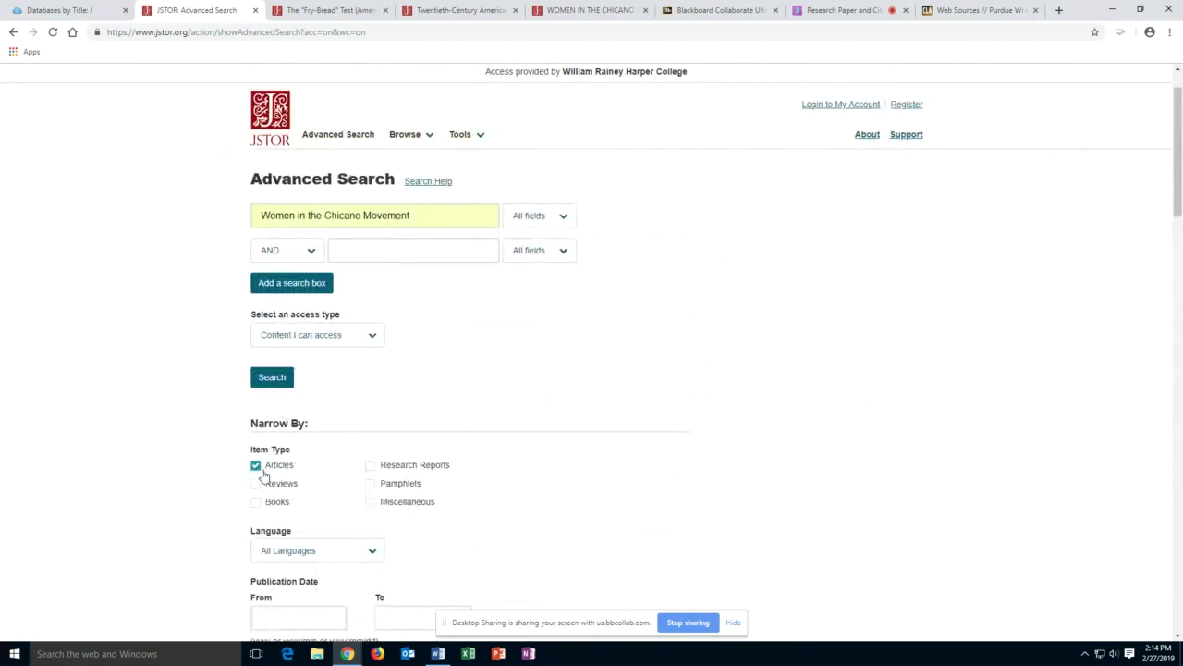
{"action": "left_click", "coordinate": [277, 381]}
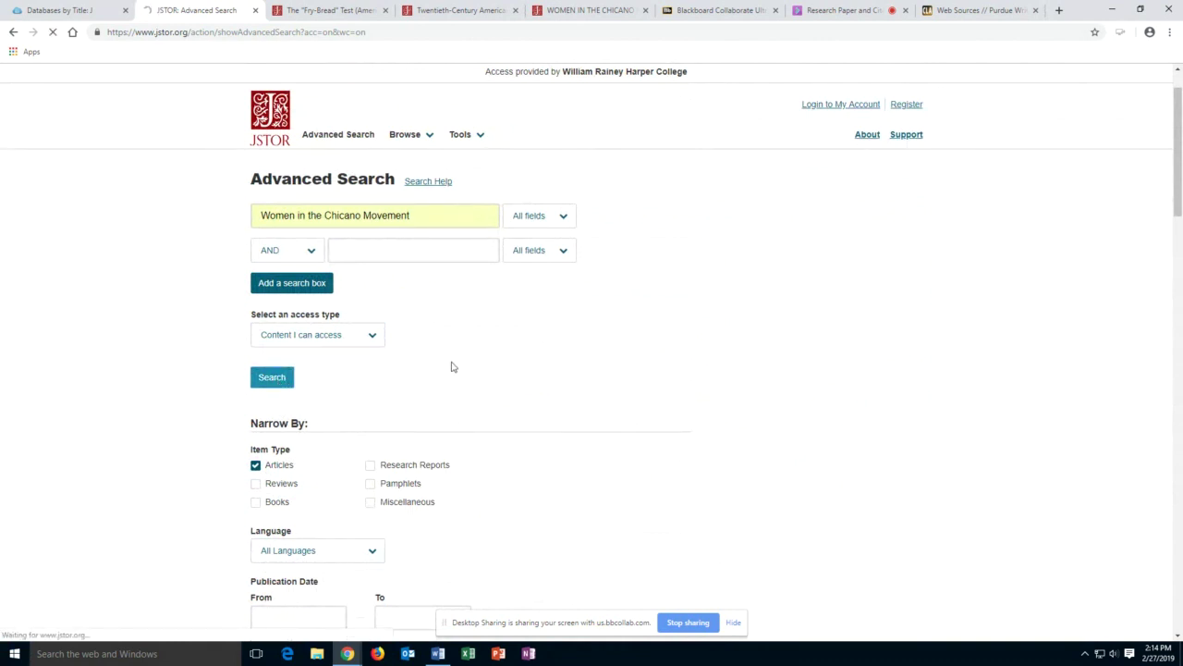
- Look through the journal article results for "Women in the Chicano Movement"
{"action": "scroll", "coordinate": [648, 360], "scroll_direction": "down", "scroll_amount": 1}
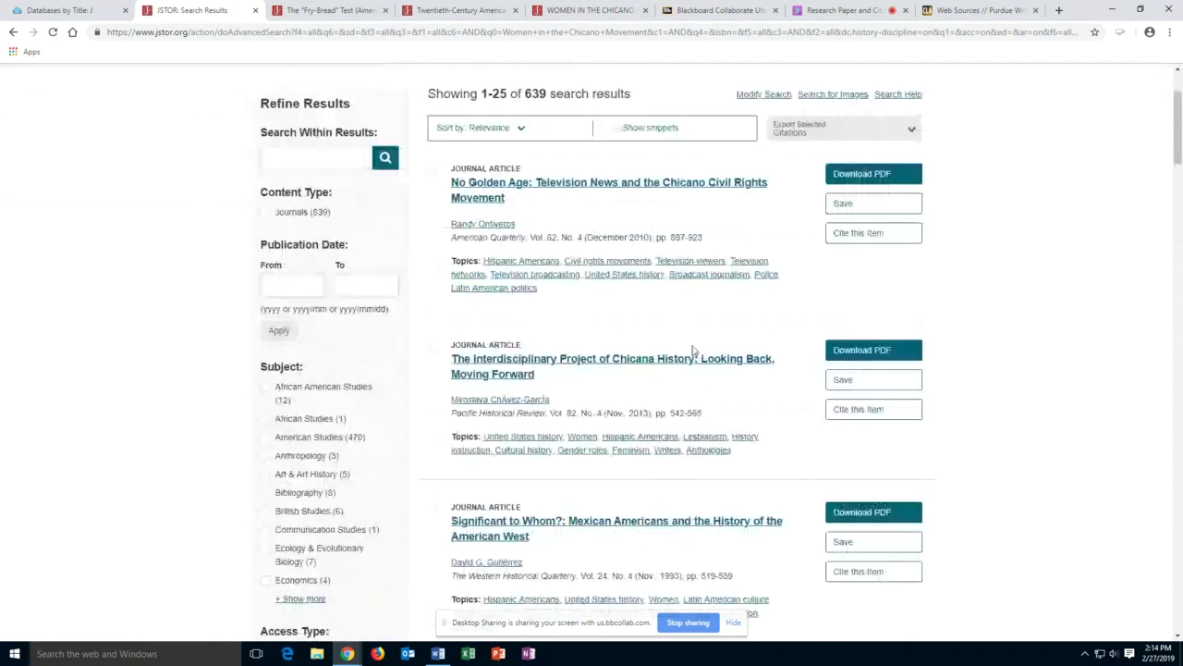
{"action": "scroll", "coordinate": [601, 305], "scroll_direction": "down", "scroll_amount": 7}
{"action": "scroll", "coordinate": [544, 305], "scroll_direction": "up", "scroll_amount": 4}
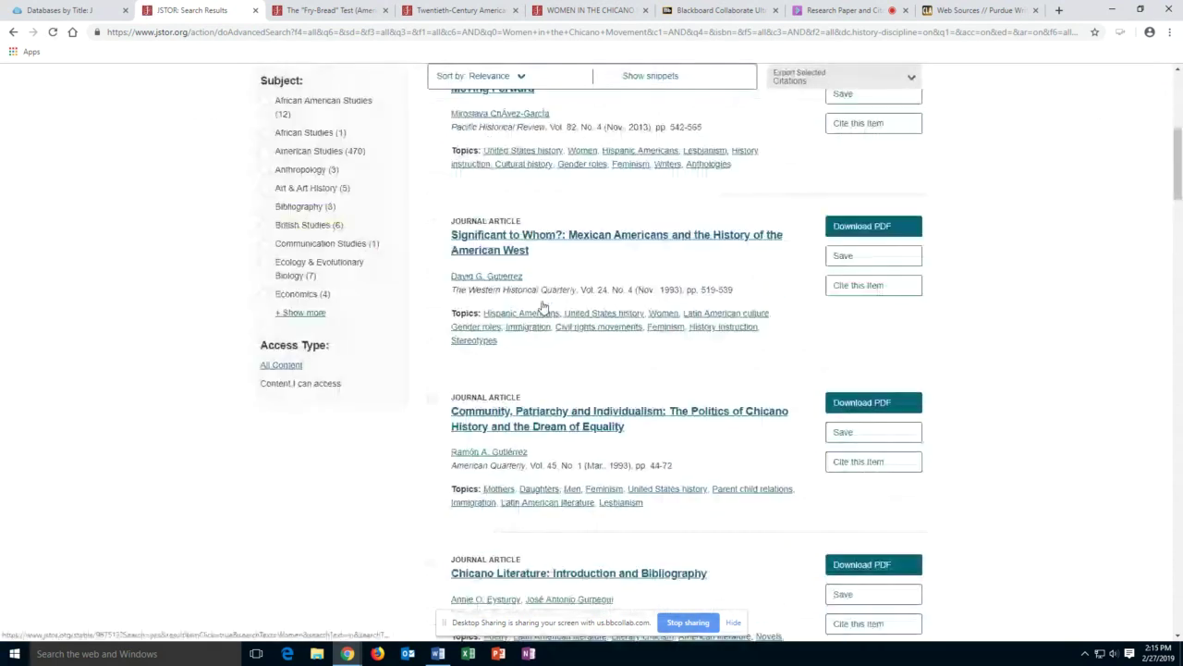
{"action": "scroll", "coordinate": [543, 305], "scroll_direction": "up", "scroll_amount": 5}
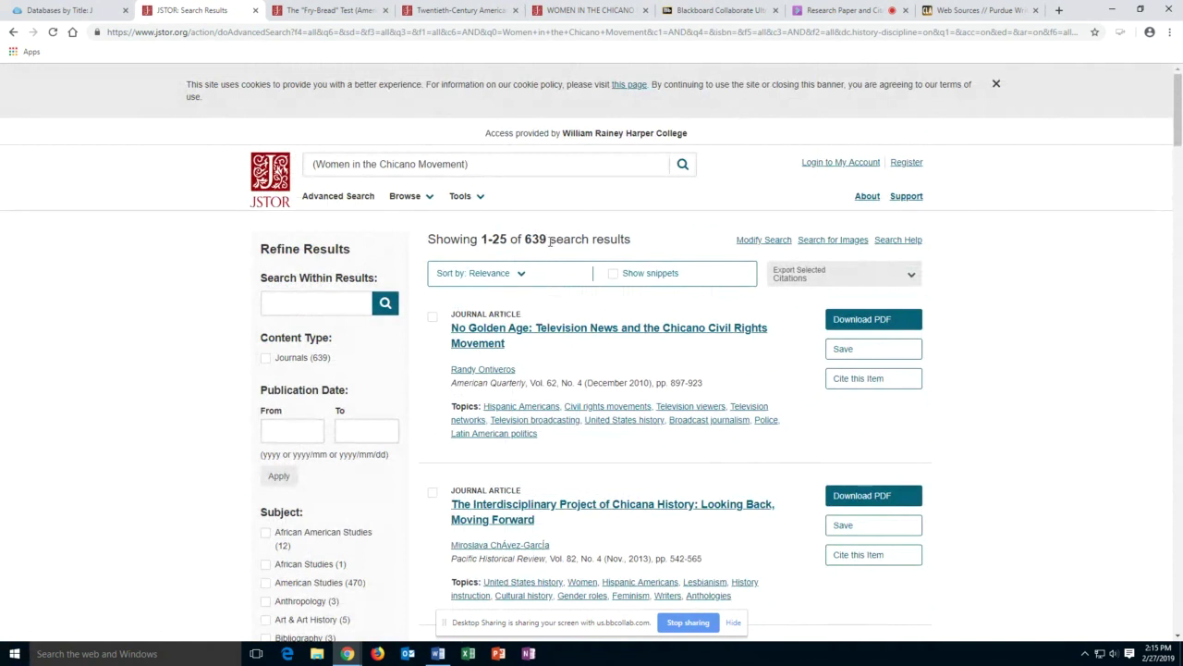
- View the already opened PDF "WOMEN IN THE CHICANO MOVEMENT: Grassroots Activism in San José" and compare it with the results list's download options
{"action": "left_click", "coordinate": [605, 11]}
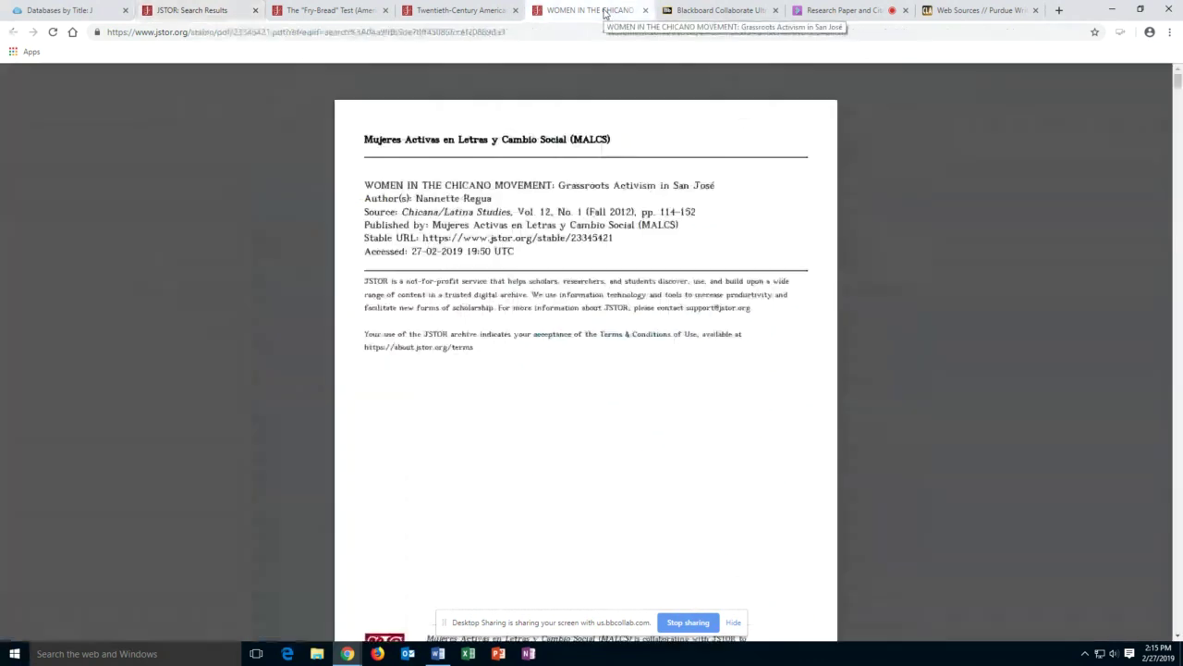
{"action": "left_click", "coordinate": [236, 11]}
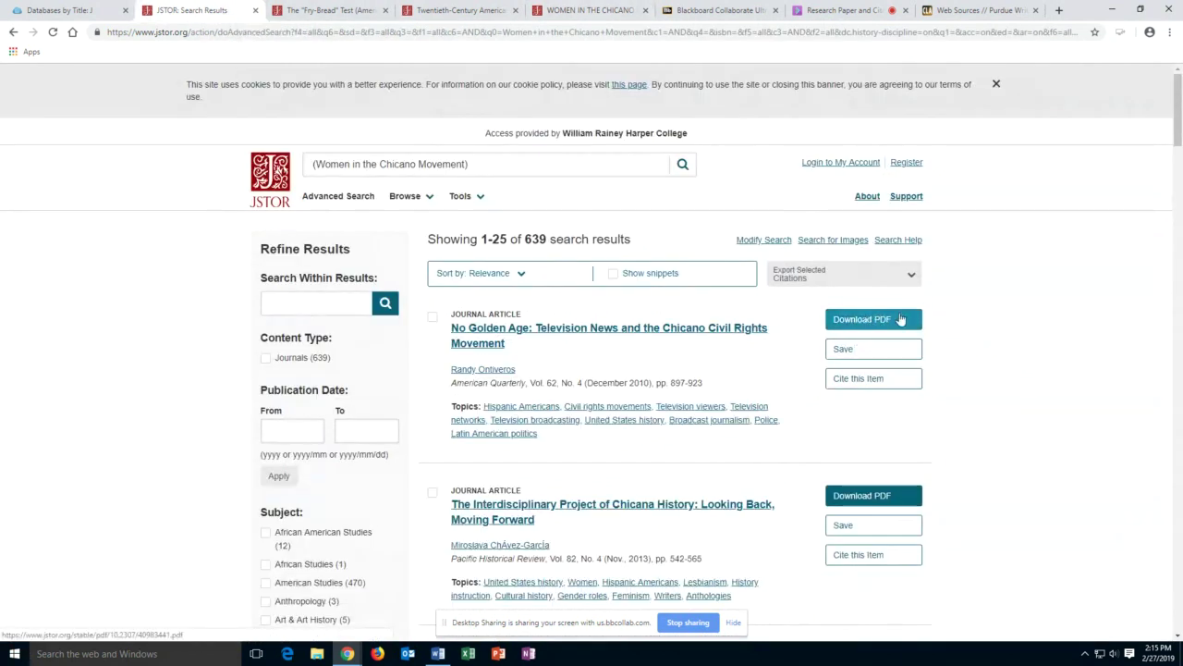
{"action": "left_click", "coordinate": [570, 12]}
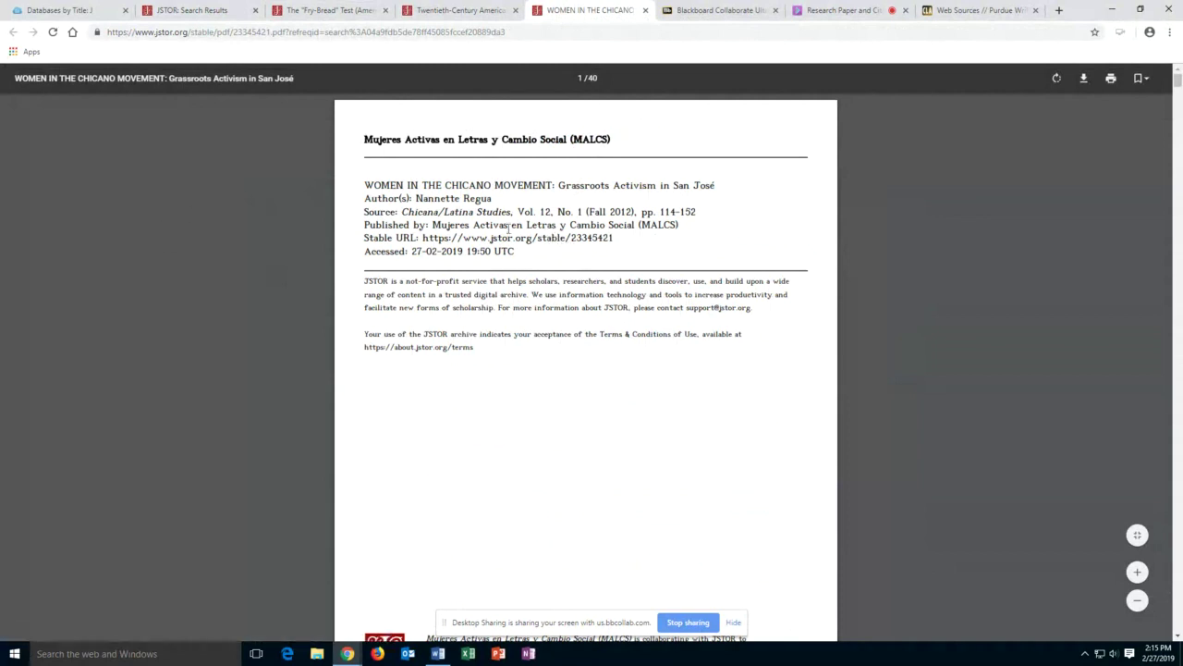
- Return to JSTOR and start a new advanced search with the term "American Indian Movement"
{"action": "left_click", "coordinate": [205, 11]}
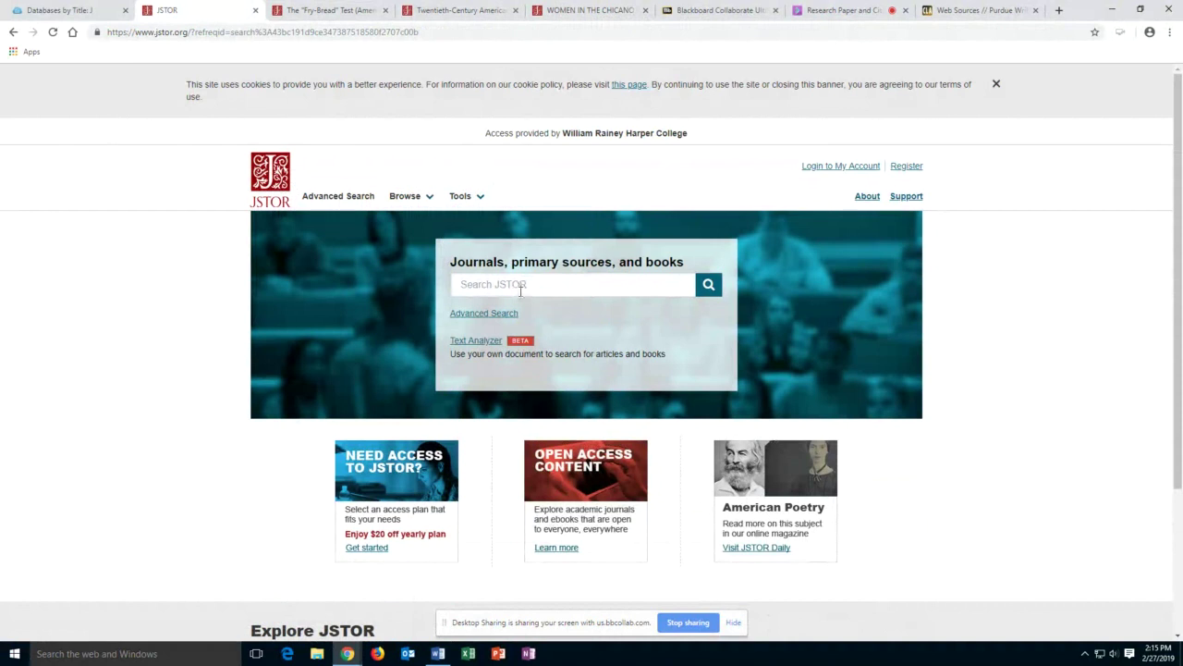
{"action": "left_click", "coordinate": [483, 318]}
{"action": "left_click", "coordinate": [391, 281]}
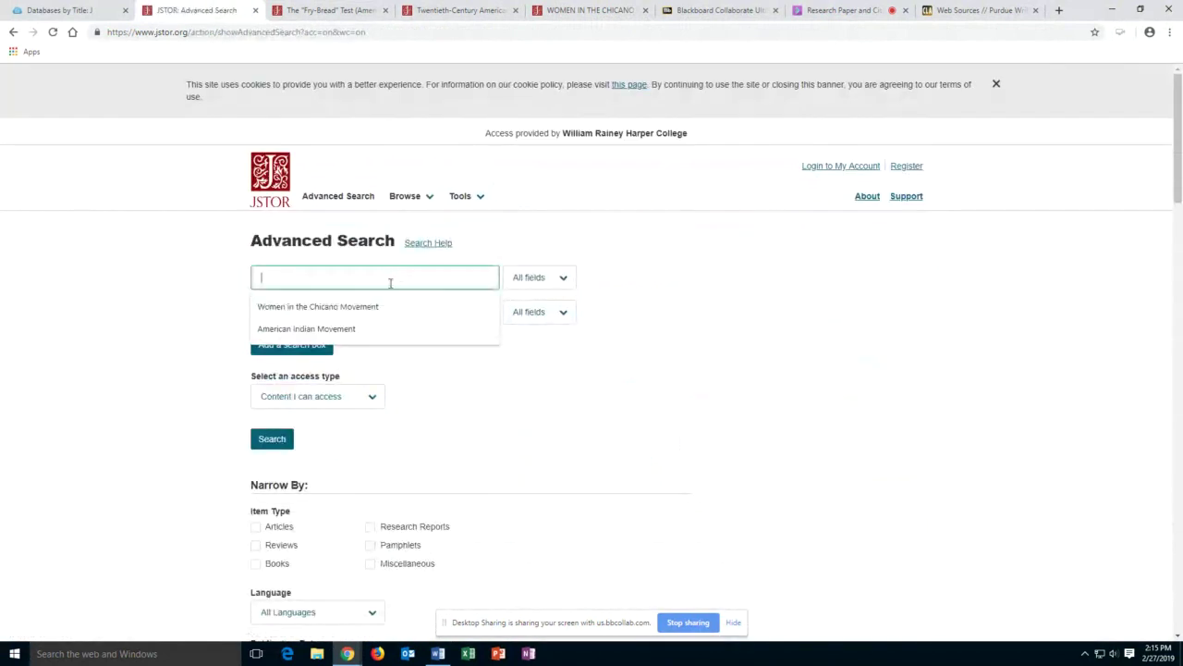
{"action": "left_click", "coordinate": [335, 330]}
{"action": "left_click", "coordinate": [237, 291]}
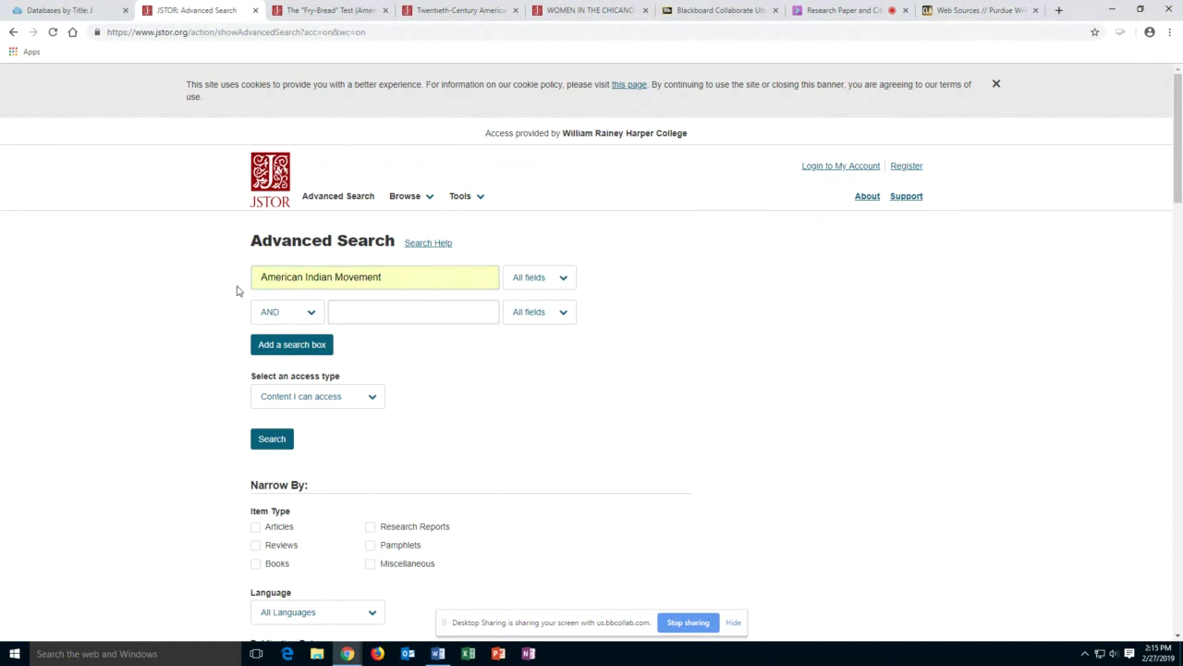
- Limit the "American Indian Movement" search to the Articles item type and include the American Indian Studies discipline
{"action": "scroll", "coordinate": [395, 343], "scroll_direction": "down", "scroll_amount": 3}
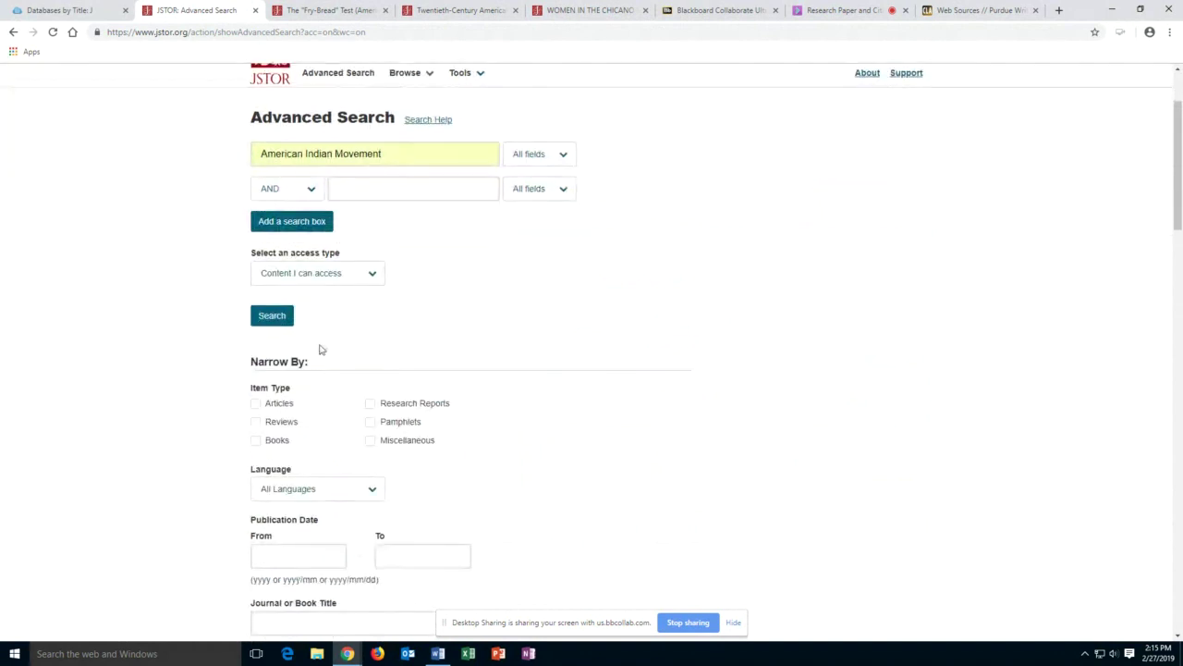
{"action": "left_click", "coordinate": [262, 343]}
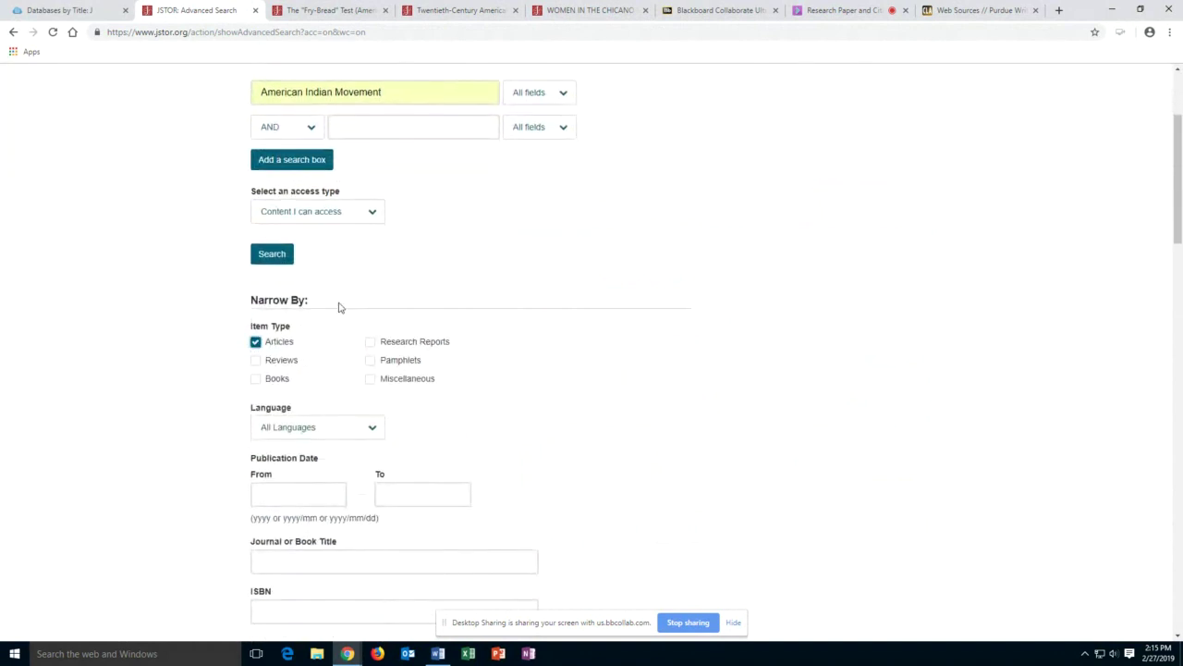
{"action": "scroll", "coordinate": [305, 277], "scroll_direction": "down", "scroll_amount": 2}
{"action": "scroll", "coordinate": [292, 239], "scroll_direction": "down", "scroll_amount": 8}
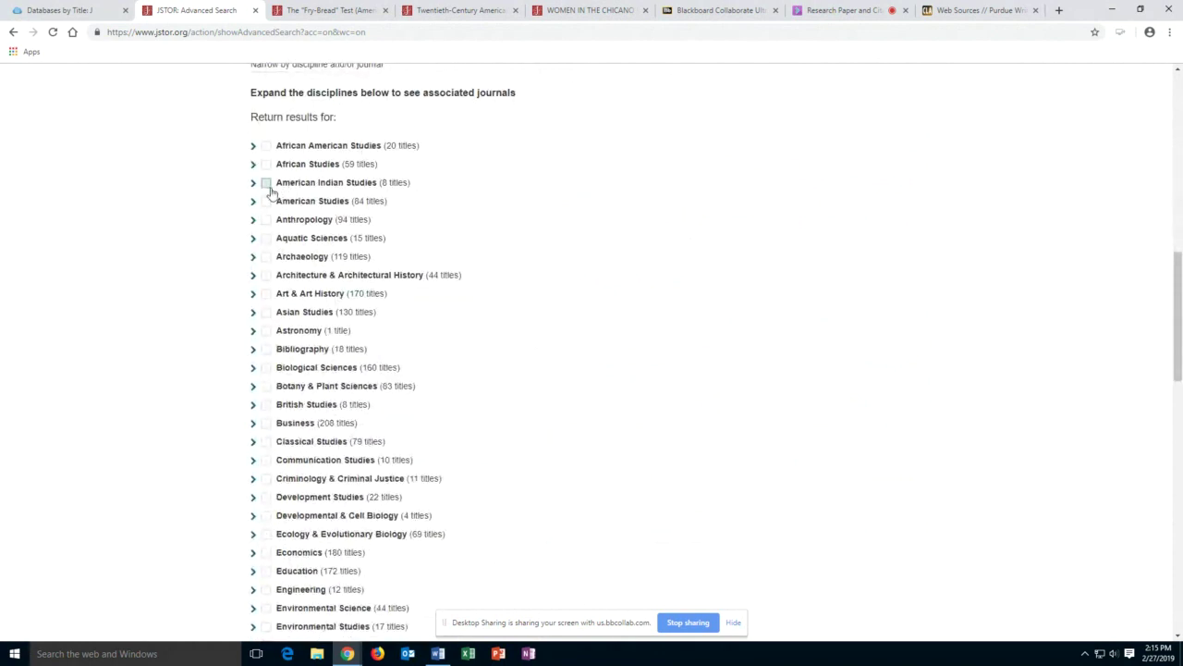
{"action": "left_click", "coordinate": [268, 185]}
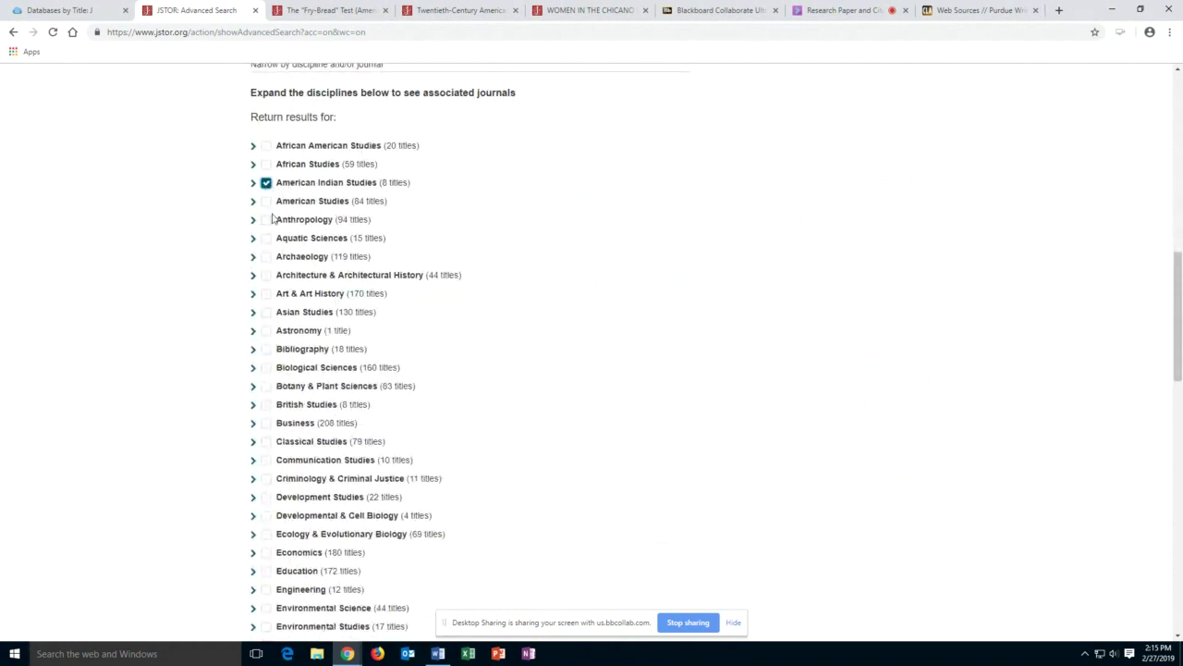
- Add the History discipline to the journal filter and run the advanced search
{"action": "scroll", "coordinate": [277, 238], "scroll_direction": "down", "scroll_amount": 3}
{"action": "scroll", "coordinate": [269, 238], "scroll_direction": "up", "scroll_amount": 3}
{"action": "scroll", "coordinate": [298, 228], "scroll_direction": "down", "scroll_amount": 2}
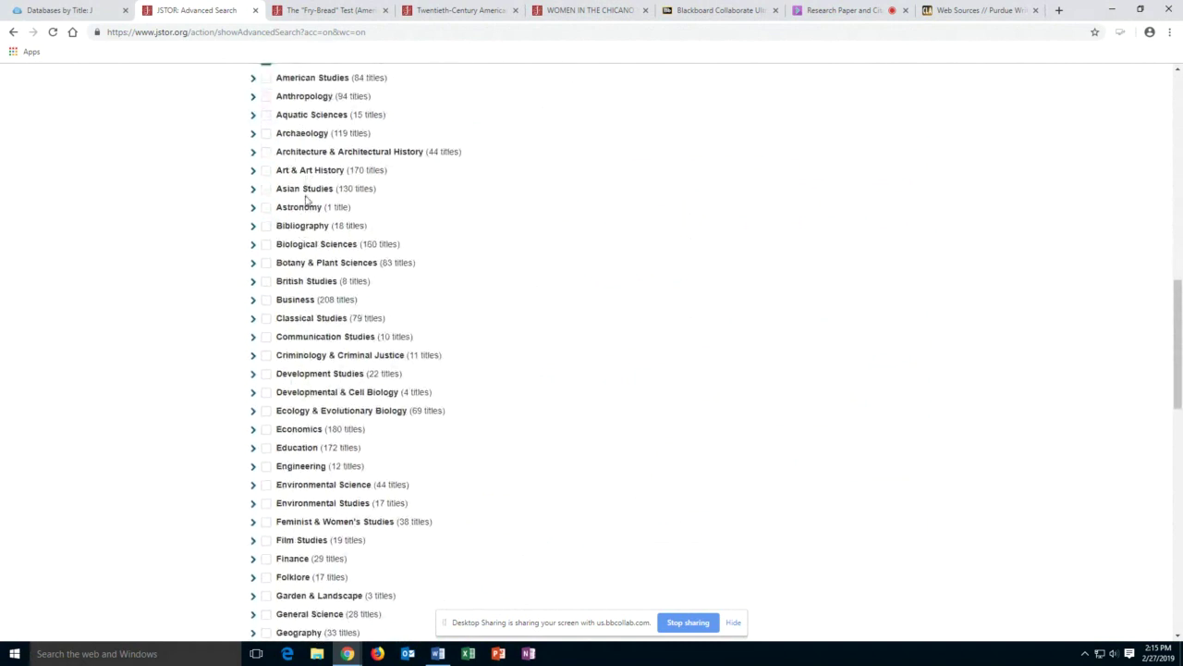
{"action": "scroll", "coordinate": [302, 296], "scroll_direction": "down", "scroll_amount": 4}
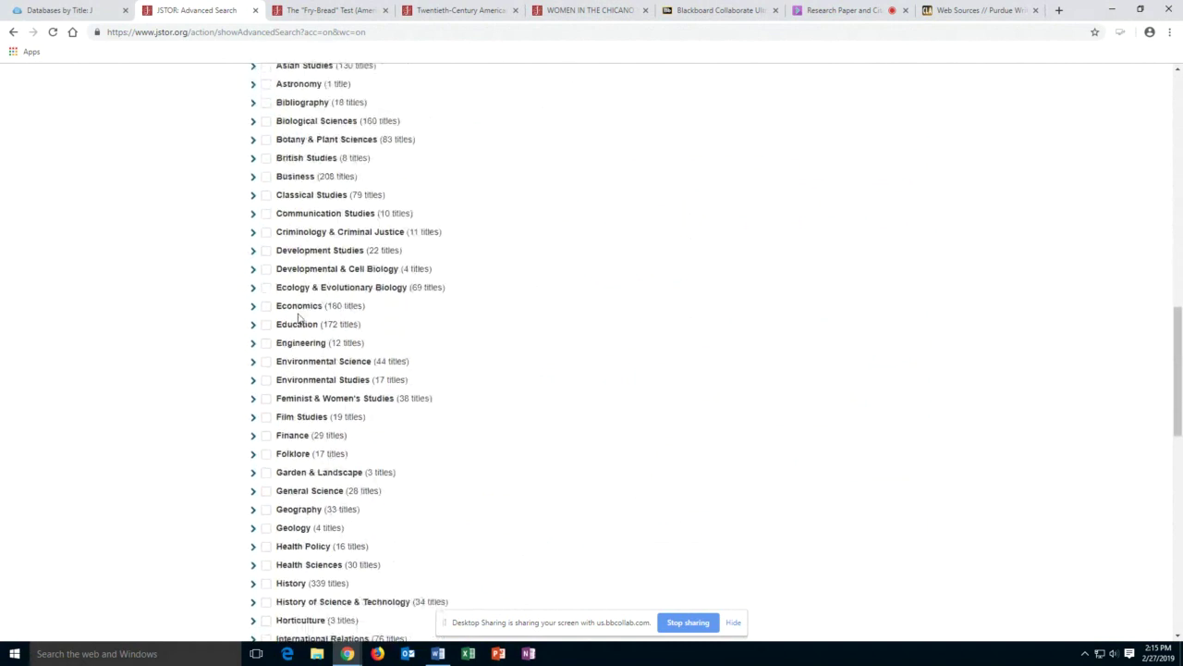
{"action": "scroll", "coordinate": [266, 370], "scroll_direction": "down", "scroll_amount": 1}
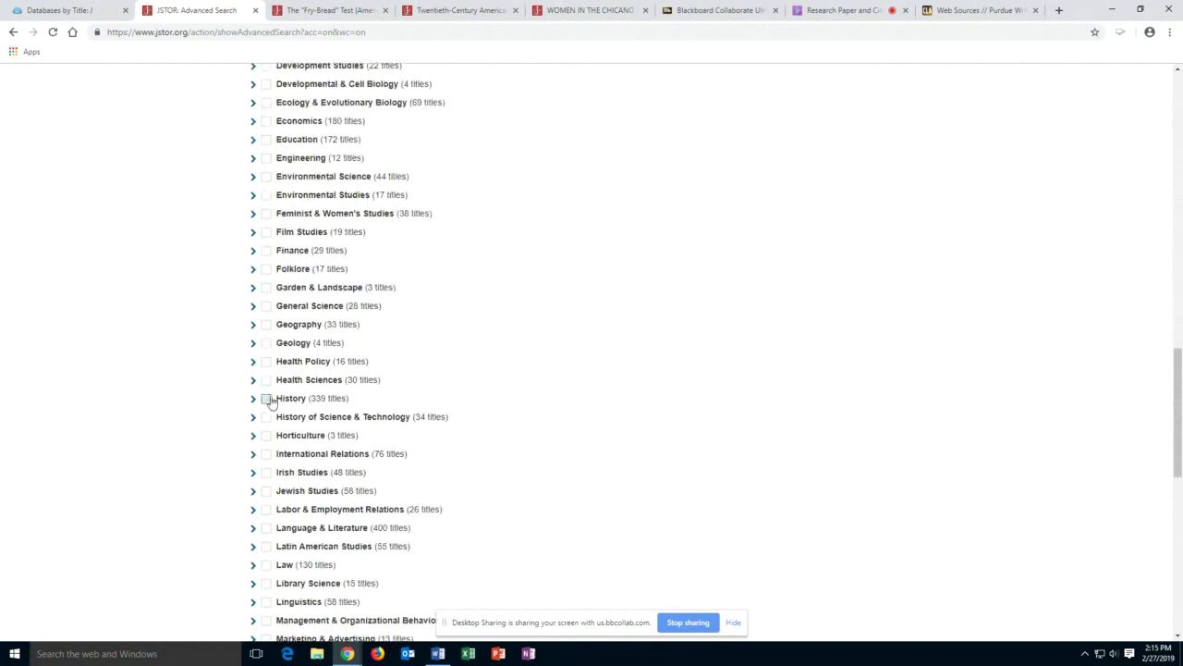
{"action": "left_click", "coordinate": [266, 399]}
{"action": "scroll", "coordinate": [544, 408], "scroll_direction": "up", "scroll_amount": 1}
{"action": "scroll", "coordinate": [544, 408], "scroll_direction": "up", "scroll_amount": 15}
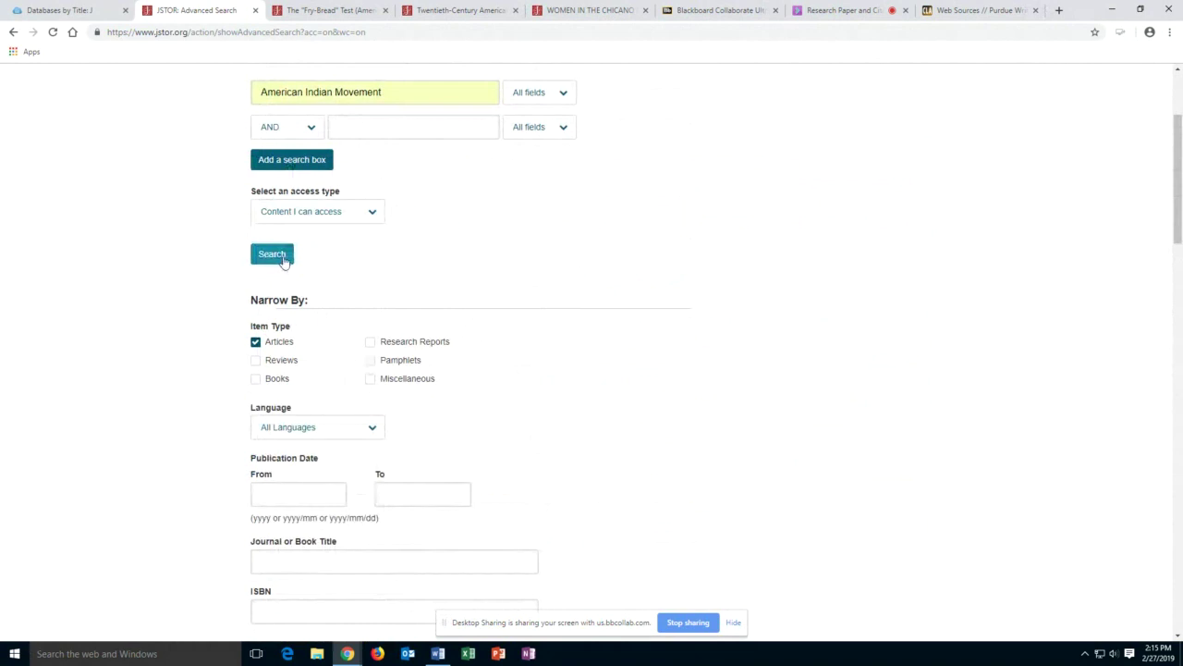
{"action": "left_click", "coordinate": [282, 256]}
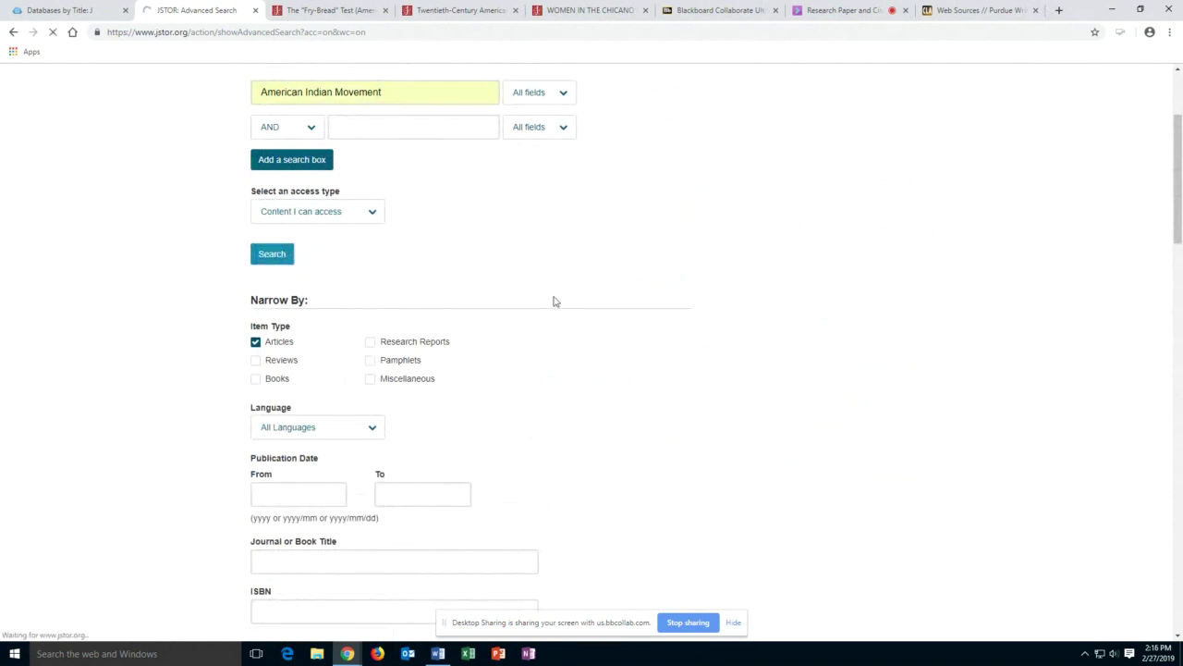
- From the search results, view the PDF of "Twentieth-Century American Indian Political Dissent and Russell Means"
{"action": "scroll", "coordinate": [595, 303], "scroll_direction": "down", "scroll_amount": 1}
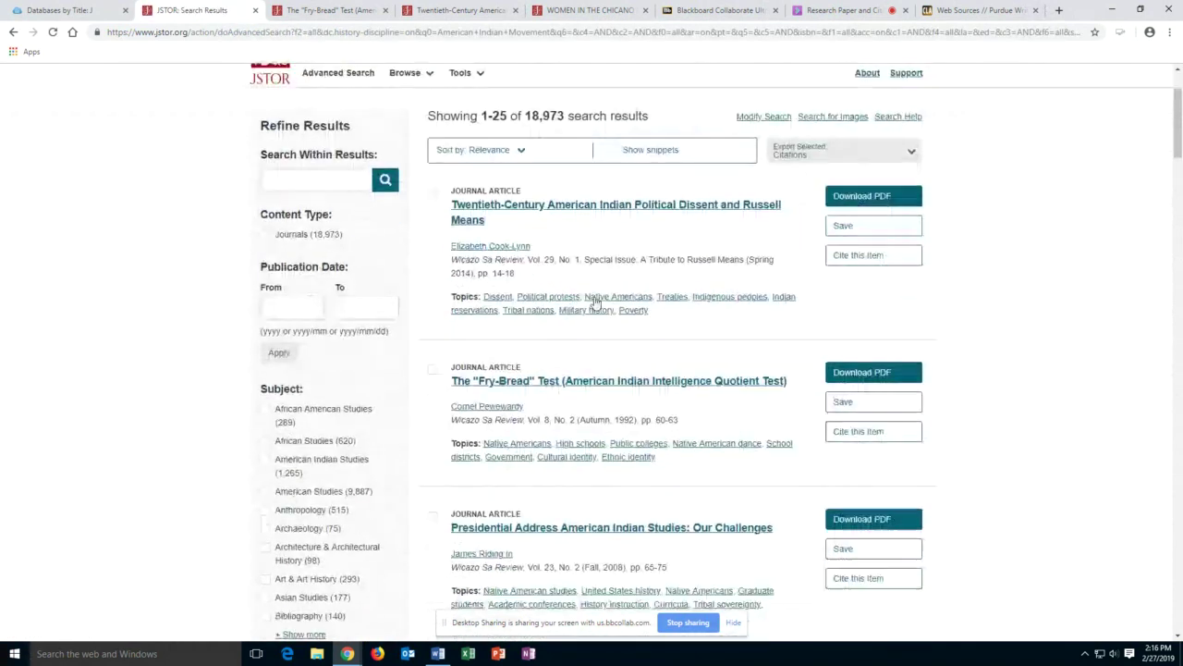
{"action": "left_click", "coordinate": [867, 200]}
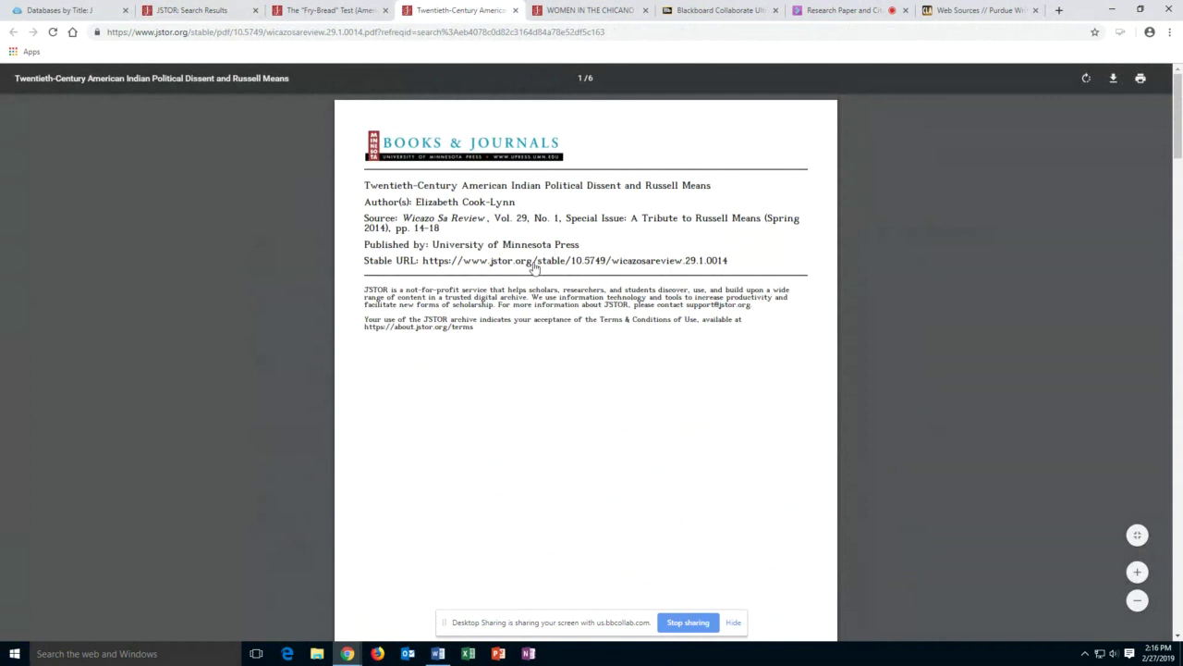
{"action": "left_click", "coordinate": [582, 10]}
{"action": "left_click", "coordinate": [472, 11]}
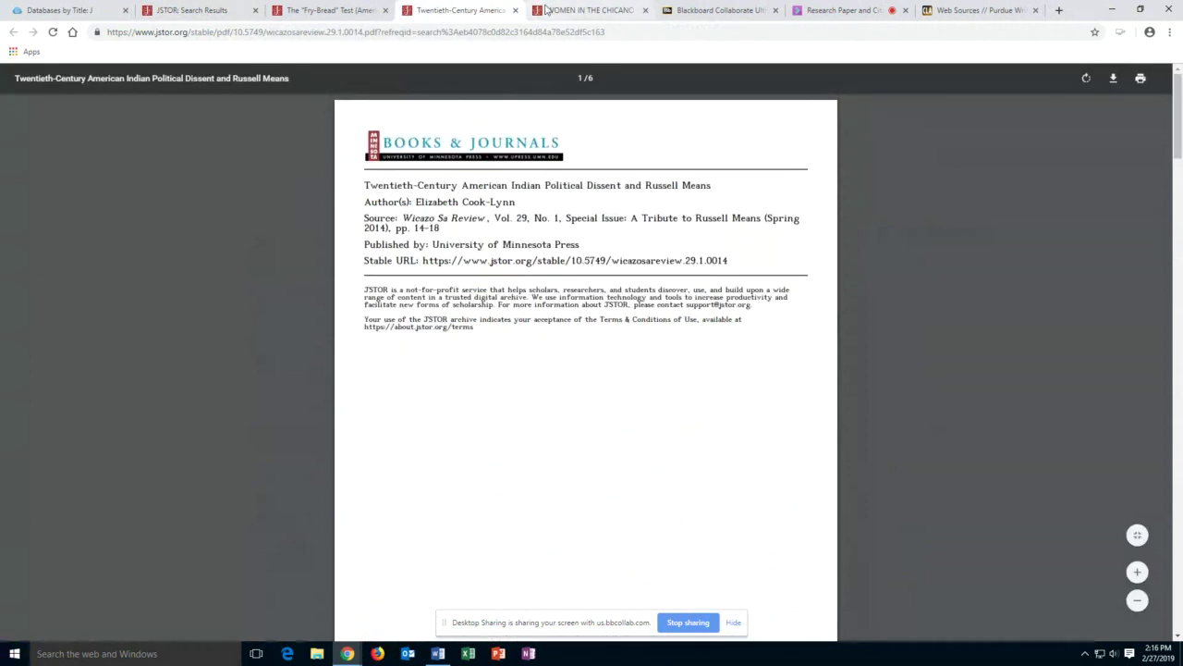
- Skim the first pages of the "WOMEN IN THE CHICANO MOVEMENT" PDF and compare its cover page with the "Twentieth-Century American Indian Political Dissent" PDF
{"action": "left_click", "coordinate": [545, 10]}
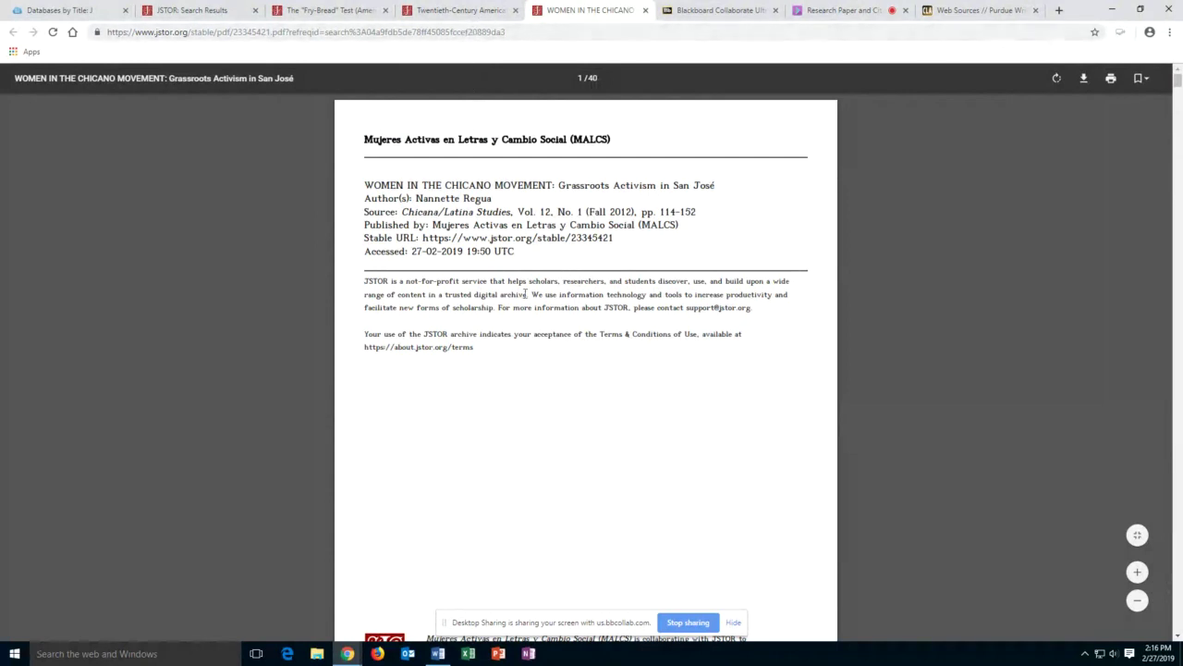
{"action": "scroll", "coordinate": [553, 372], "scroll_direction": "down", "scroll_amount": 8}
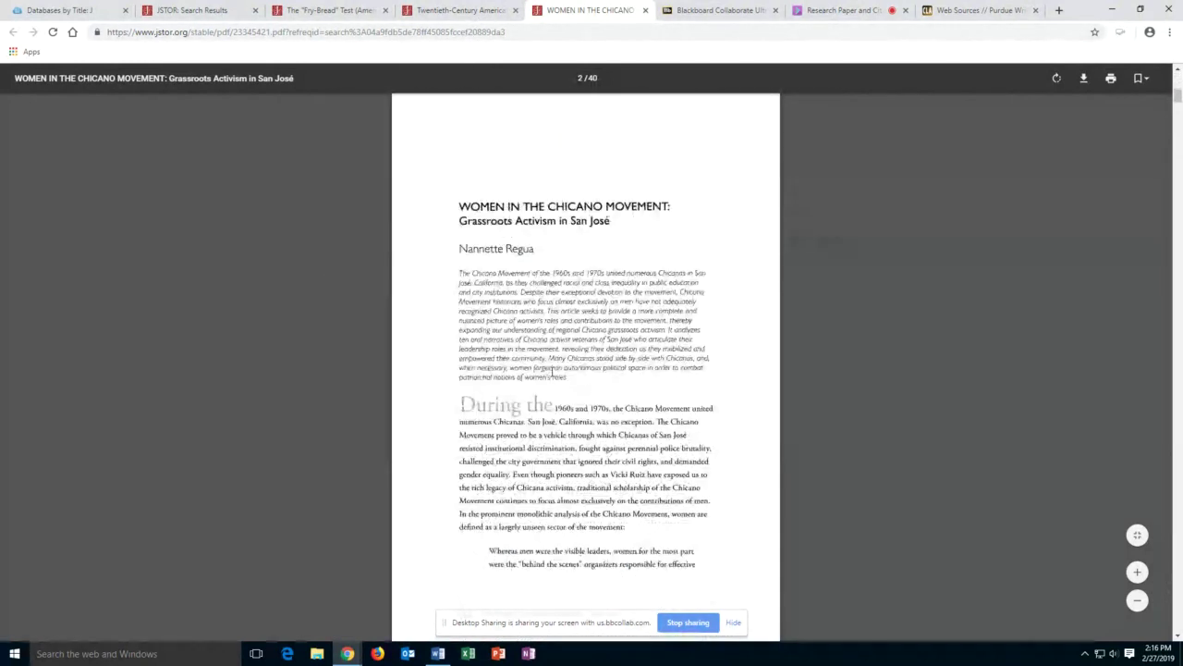
{"action": "scroll", "coordinate": [553, 371], "scroll_direction": "down", "scroll_amount": 12}
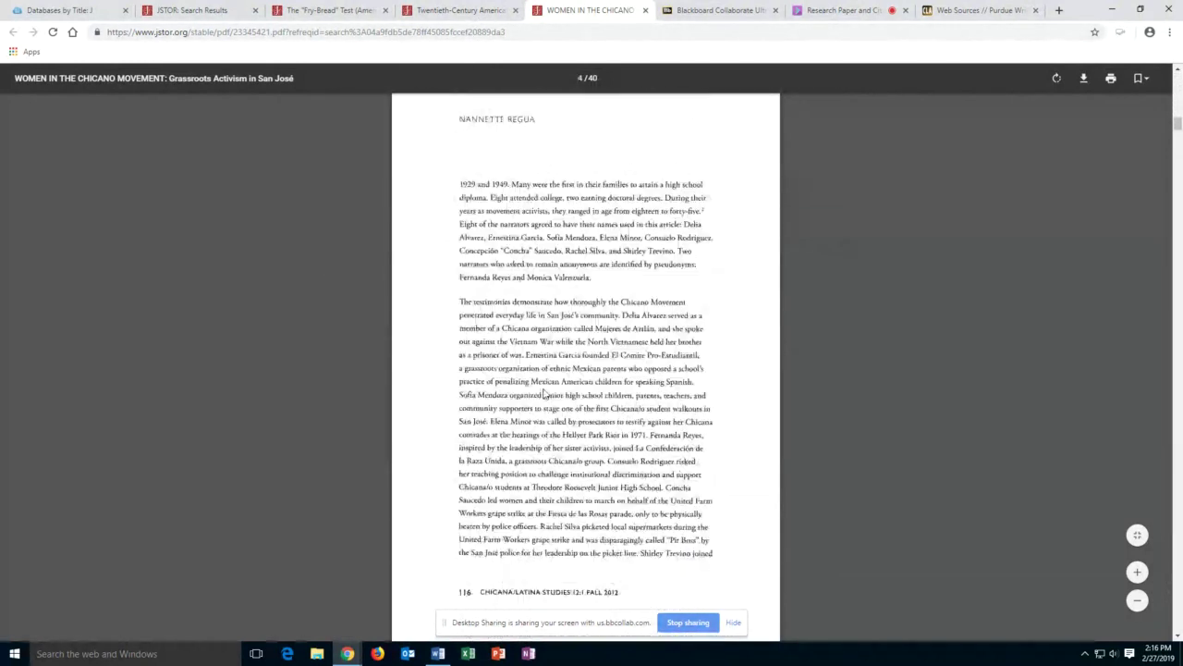
{"action": "scroll", "coordinate": [546, 395], "scroll_direction": "up", "scroll_amount": 10}
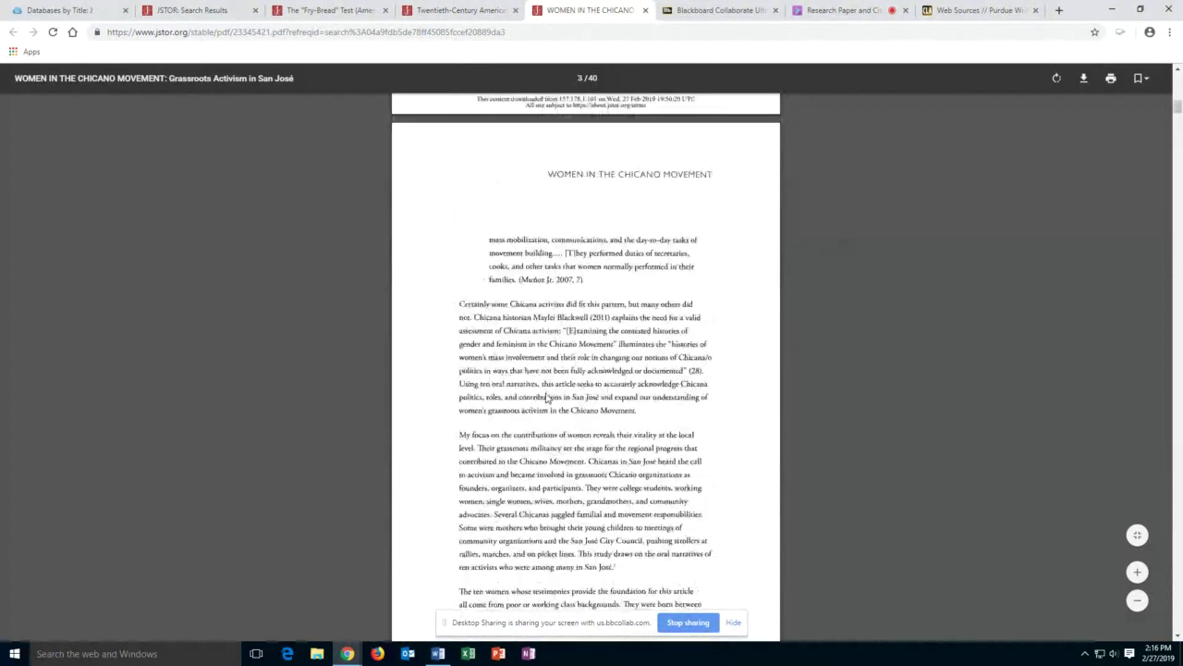
{"action": "scroll", "coordinate": [547, 398], "scroll_direction": "up", "scroll_amount": 20}
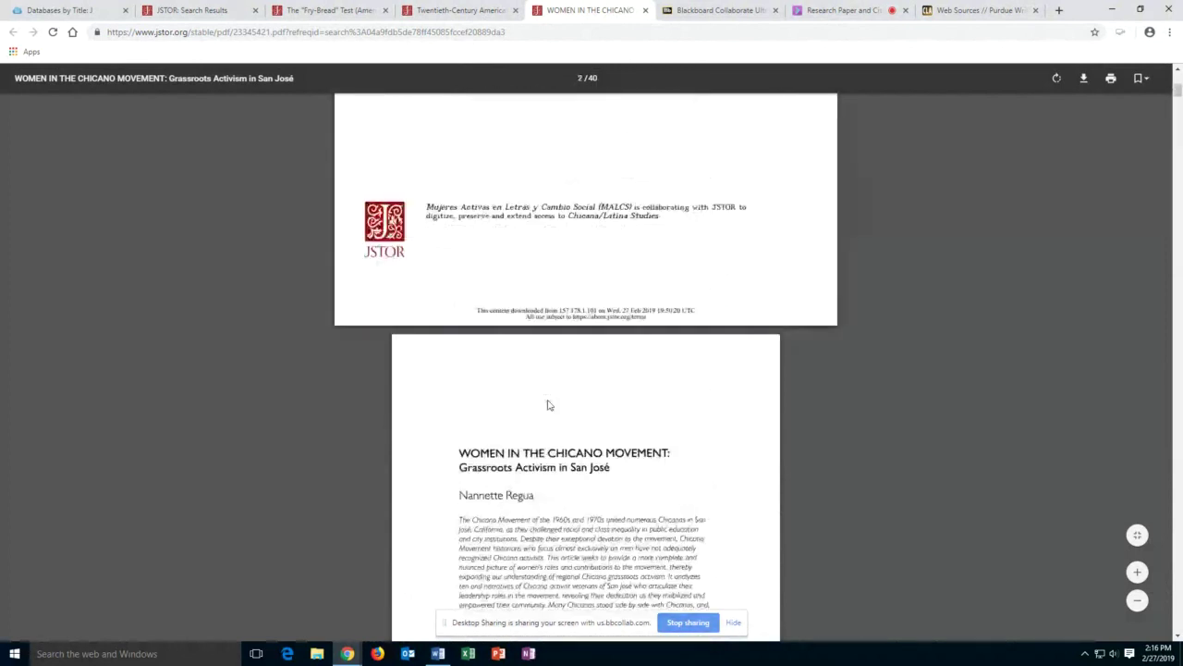
{"action": "left_click", "coordinate": [447, 7]}
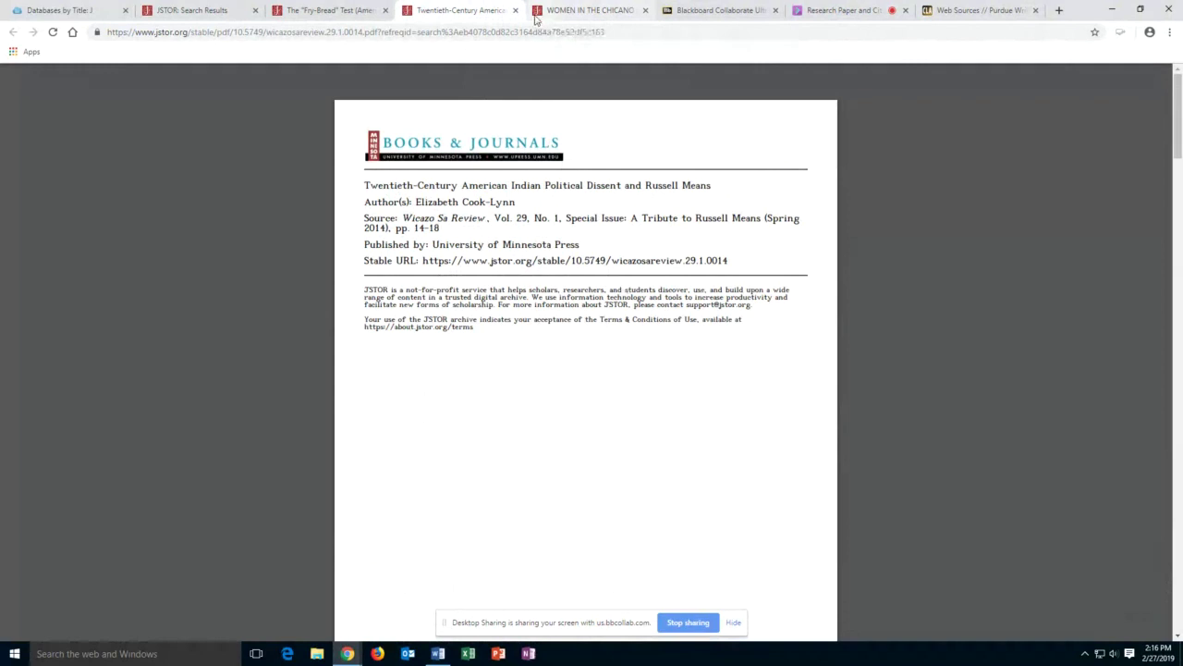
{"action": "left_click", "coordinate": [596, 10]}
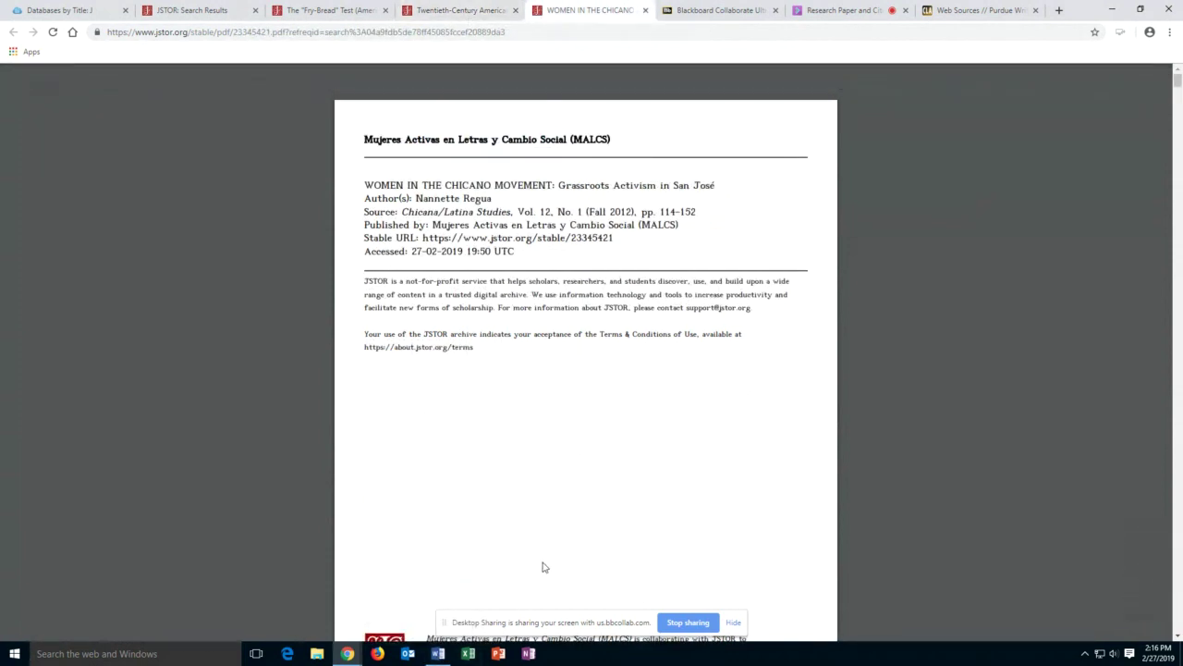
{"action": "mouse_move", "coordinate": [441, 659]}
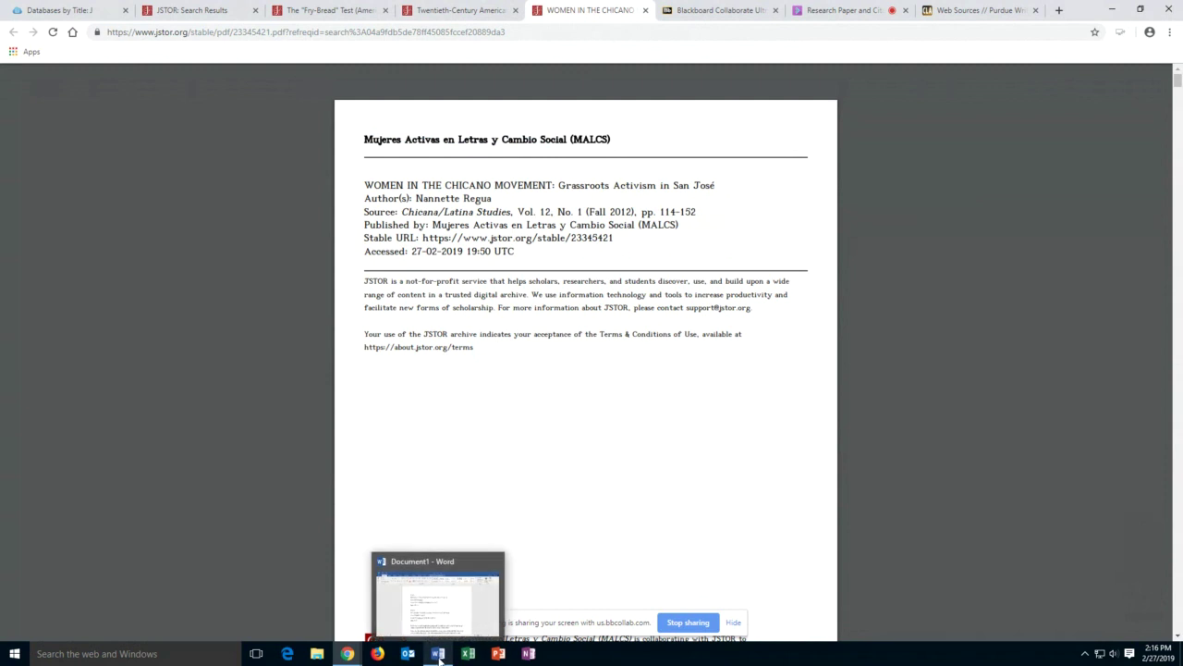
- Examine the abstract, introduction and in-text quotations on the opening pages of "WOMEN IN THE CHICANO MOVEMENT"
{"action": "scroll", "coordinate": [586, 361], "scroll_direction": "down", "scroll_amount": 7}
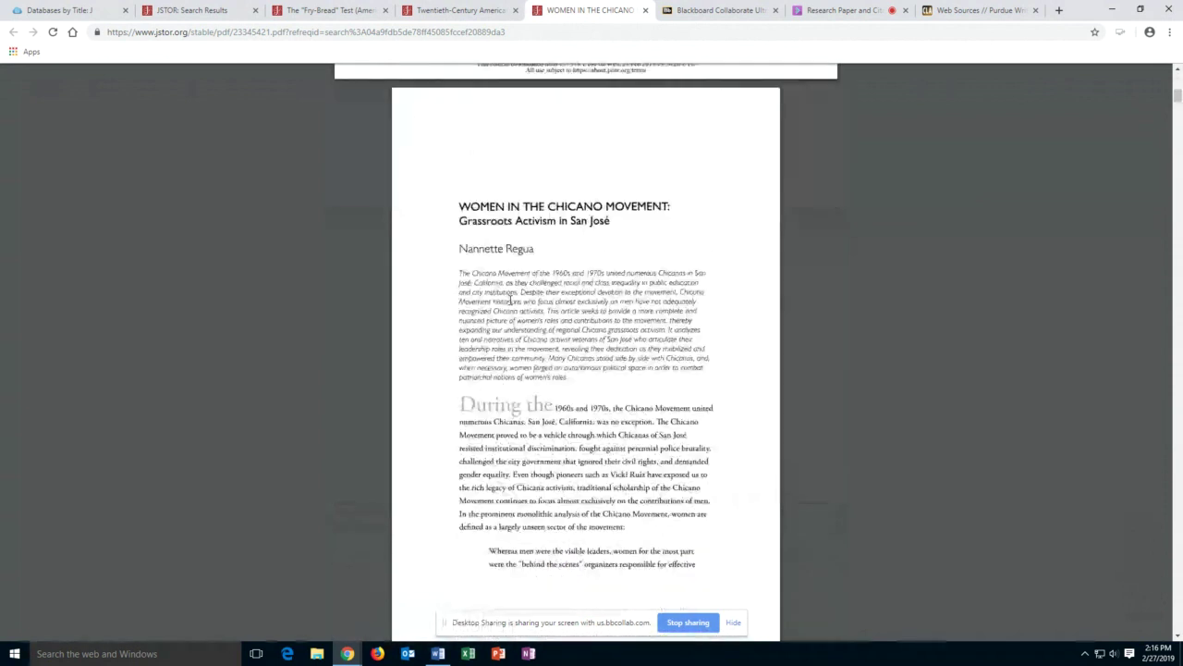
{"action": "scroll", "coordinate": [509, 301], "scroll_direction": "down", "scroll_amount": 4}
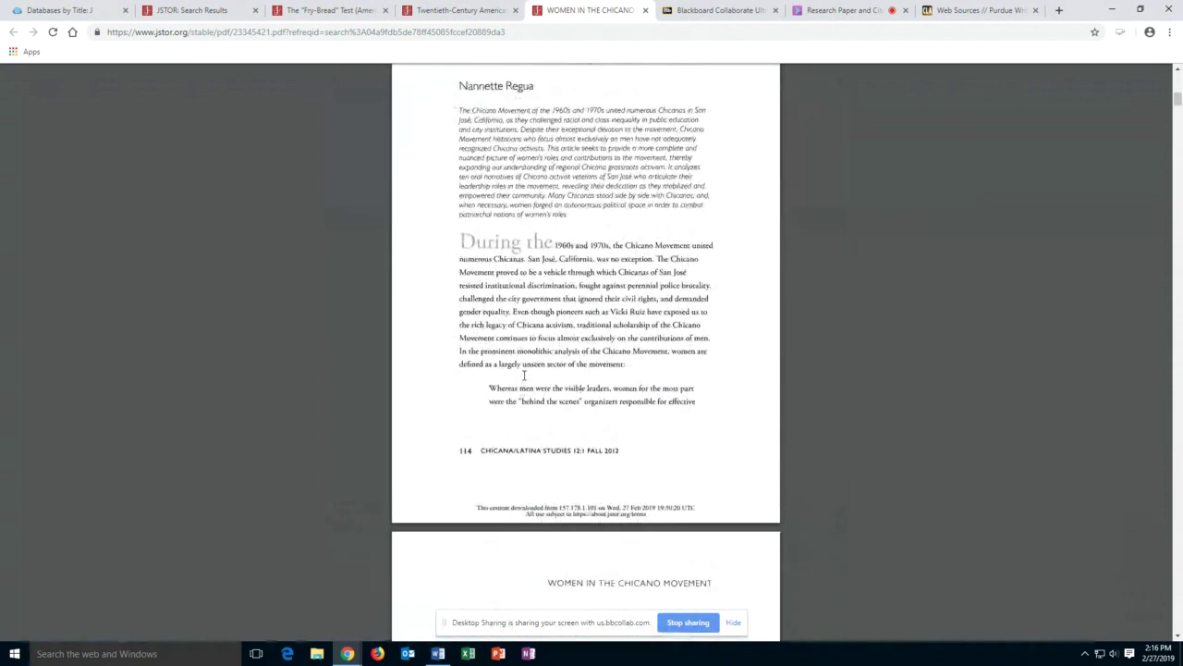
{"action": "scroll", "coordinate": [524, 374], "scroll_direction": "up", "scroll_amount": 1}
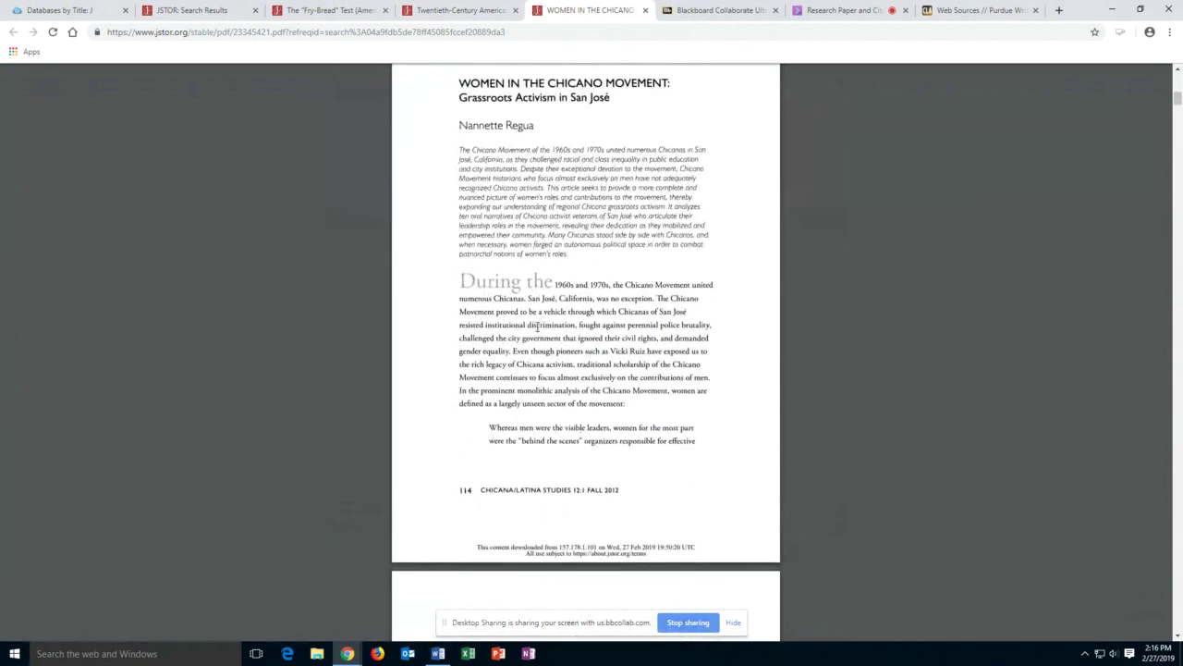
{"action": "scroll", "coordinate": [538, 344], "scroll_direction": "down", "scroll_amount": 3}
{"action": "scroll", "coordinate": [539, 361], "scroll_direction": "down", "scroll_amount": 7}
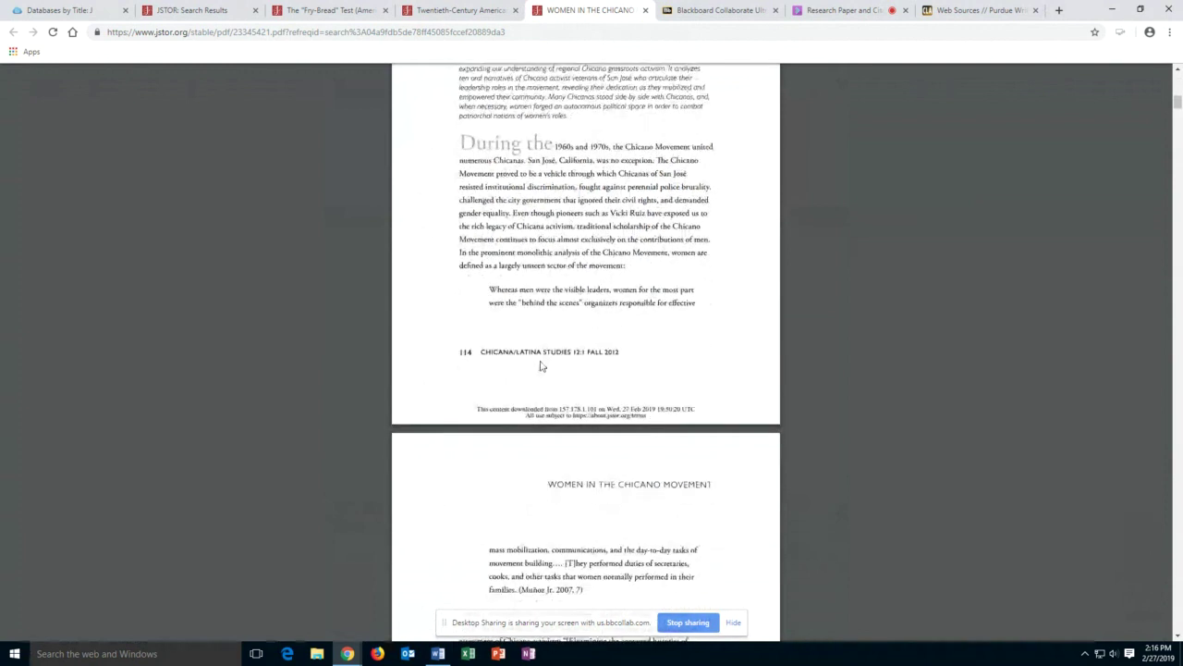
{"action": "scroll", "coordinate": [543, 365], "scroll_direction": "down", "scroll_amount": 2}
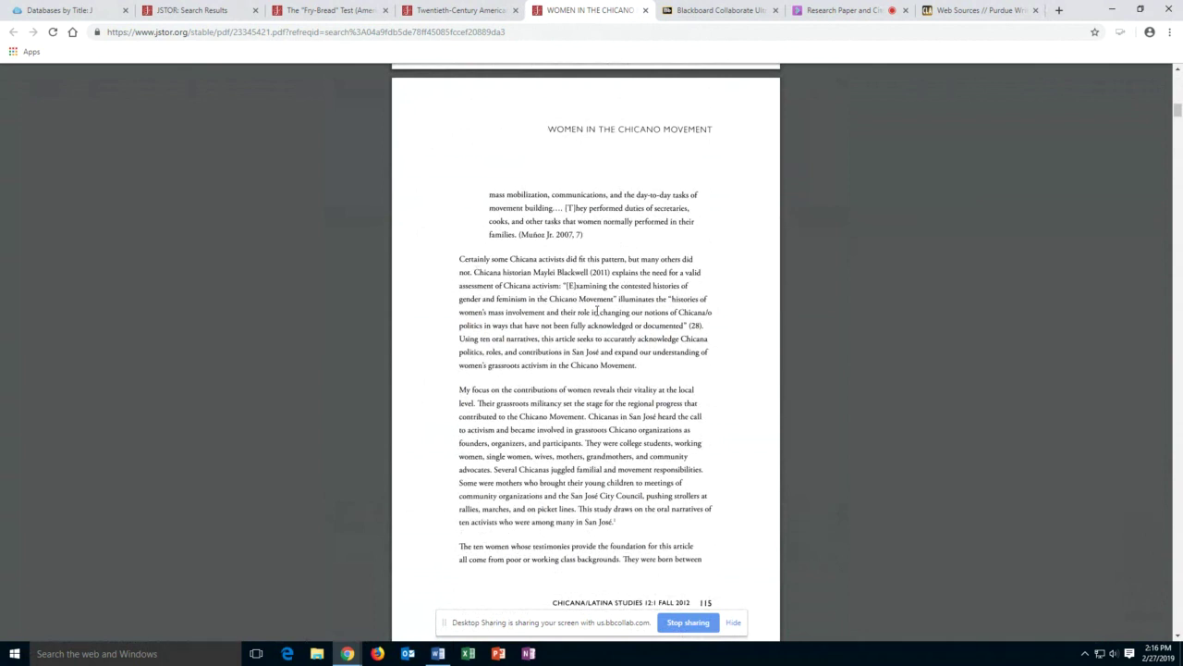
{"action": "scroll", "coordinate": [595, 315], "scroll_direction": "up", "scroll_amount": 1}
{"action": "scroll", "coordinate": [579, 338], "scroll_direction": "down", "scroll_amount": 3}
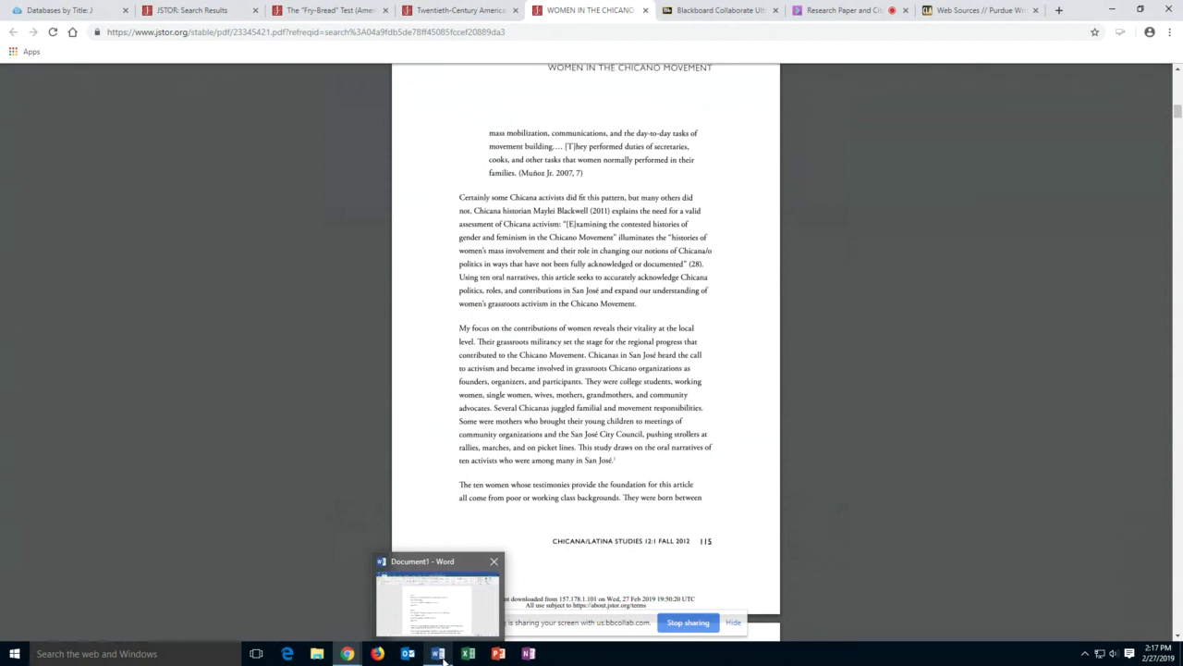
- Switch to the open Word document, maximize it and enlarge the view to 120% to review the article details and sample paragraphs
{"action": "left_click", "coordinate": [444, 659]}
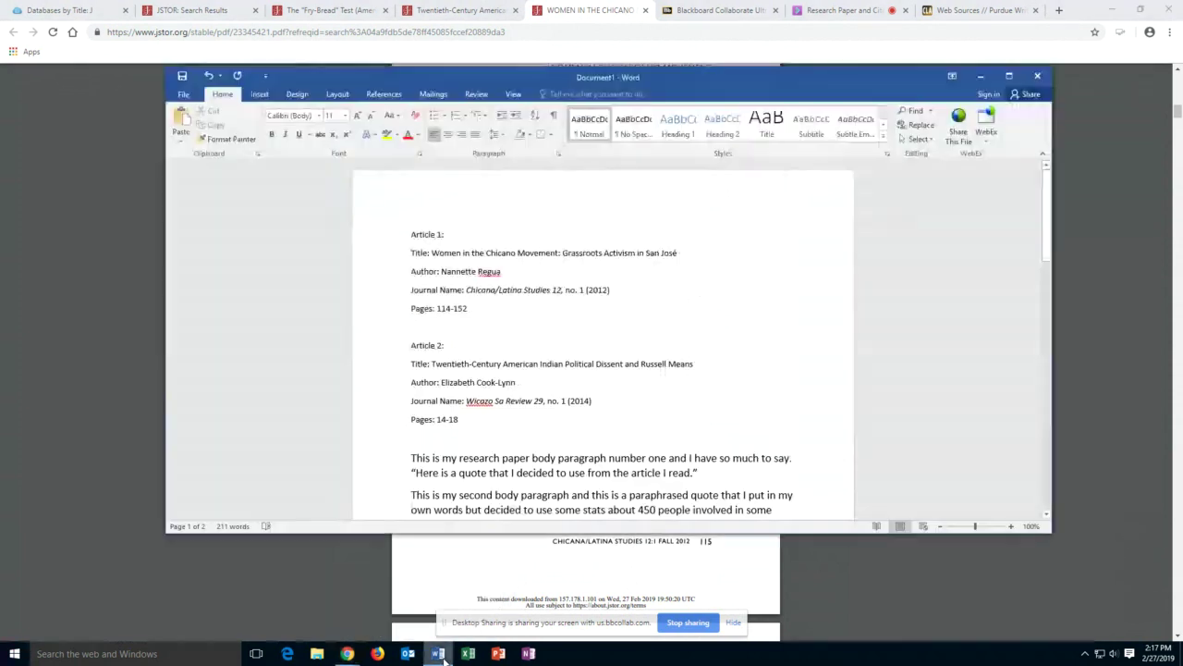
{"action": "left_click", "coordinate": [1009, 77]}
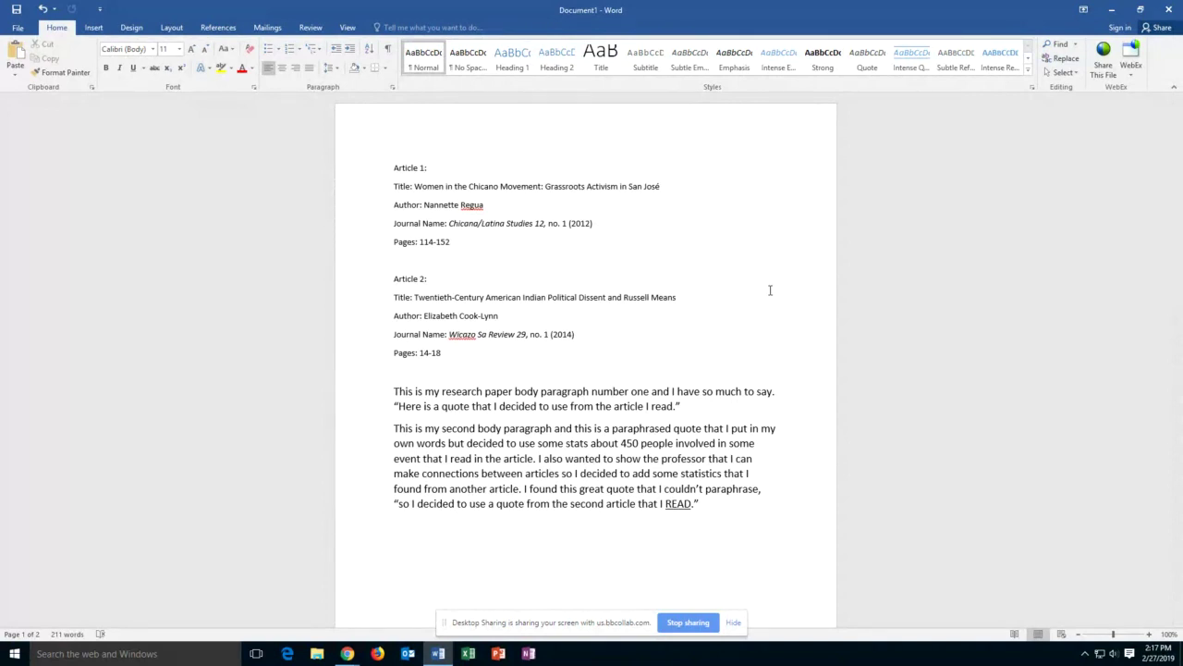
{"action": "scroll", "coordinate": [594, 355], "scroll_direction": "down", "scroll_amount": 1}
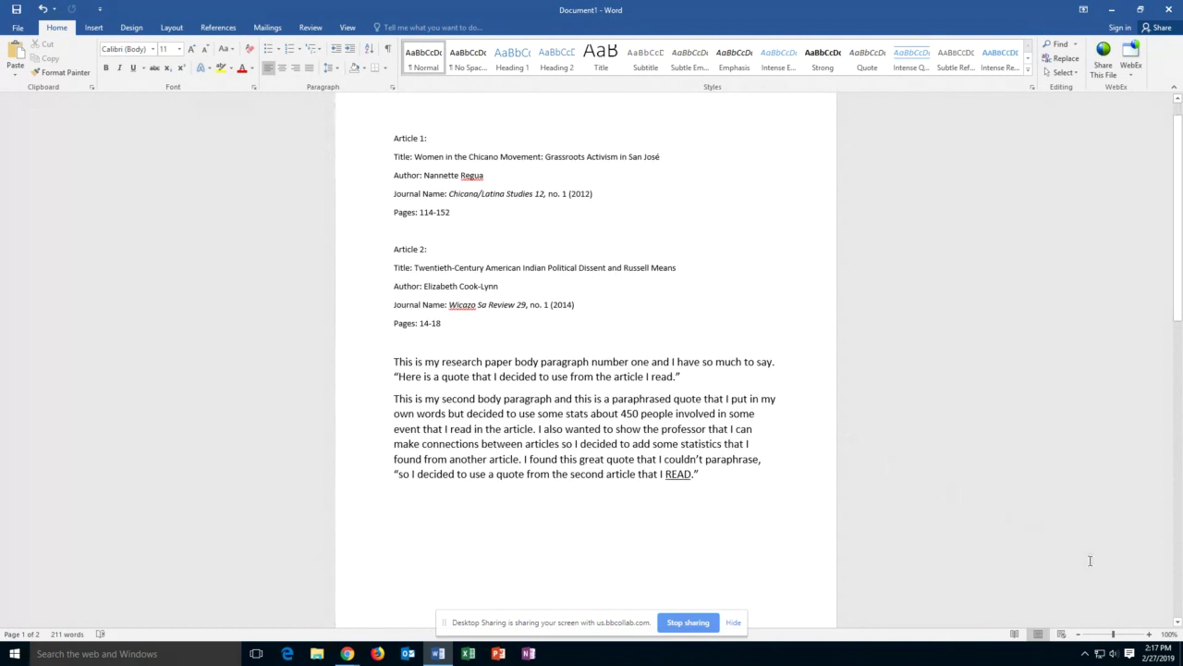
{"action": "left_click", "coordinate": [1149, 634]}
{"action": "left_click", "coordinate": [1149, 634]}
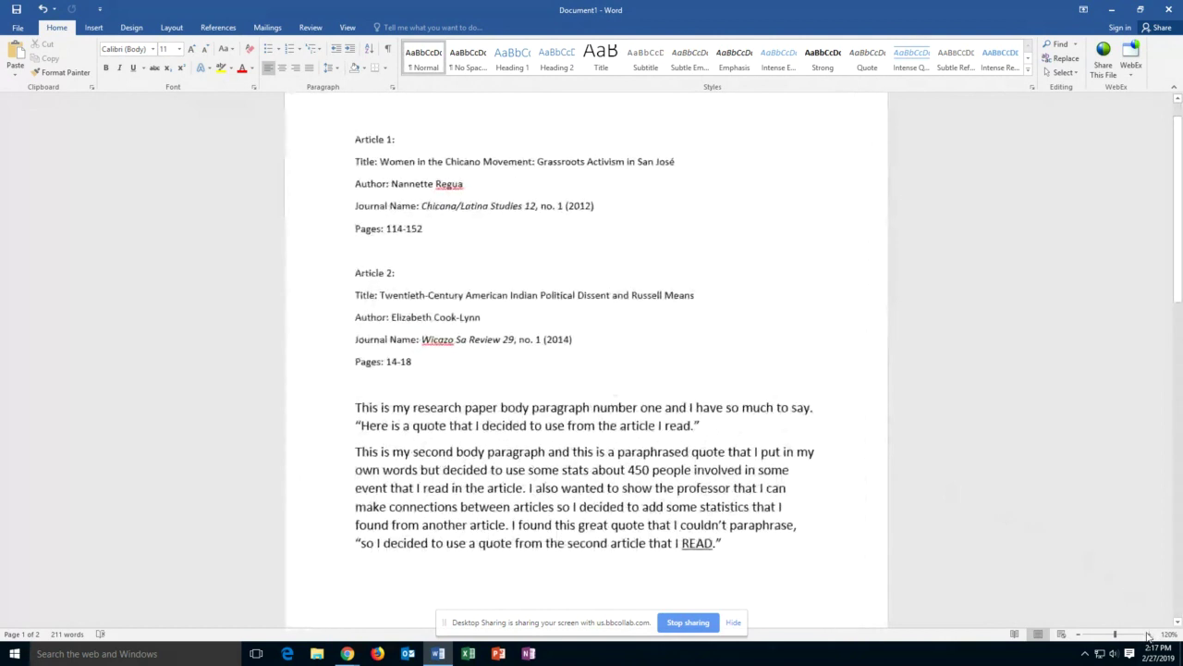
{"action": "scroll", "coordinate": [658, 376], "scroll_direction": "down", "scroll_amount": 1}
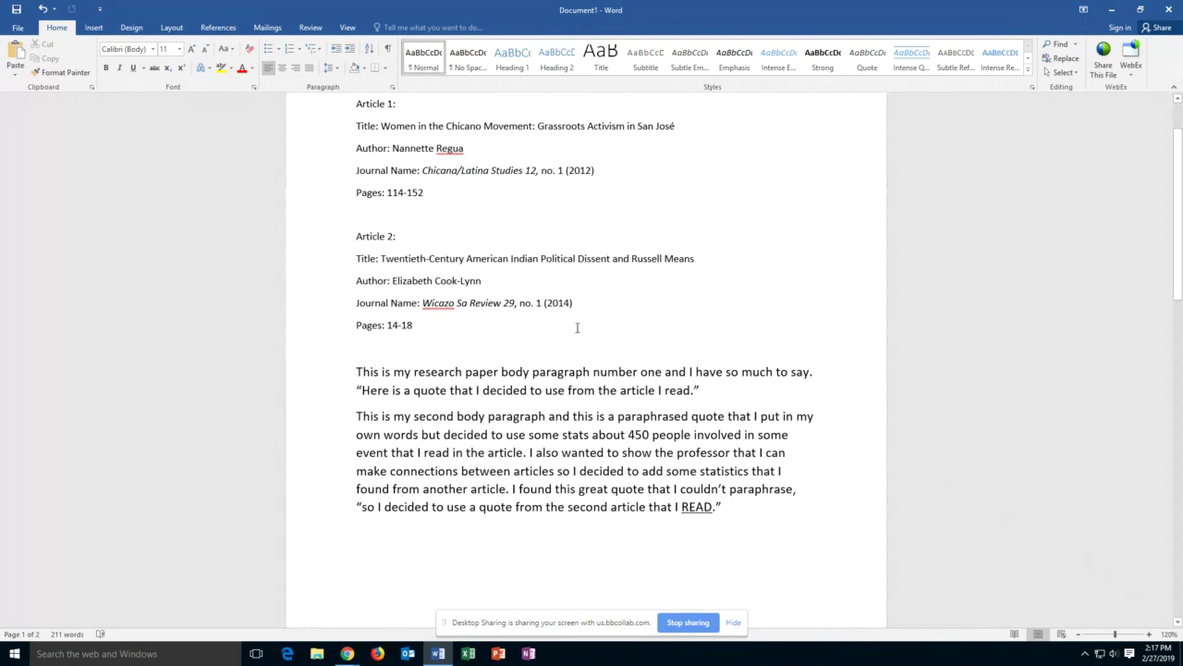
{"action": "scroll", "coordinate": [577, 334], "scroll_direction": "up", "scroll_amount": 2}
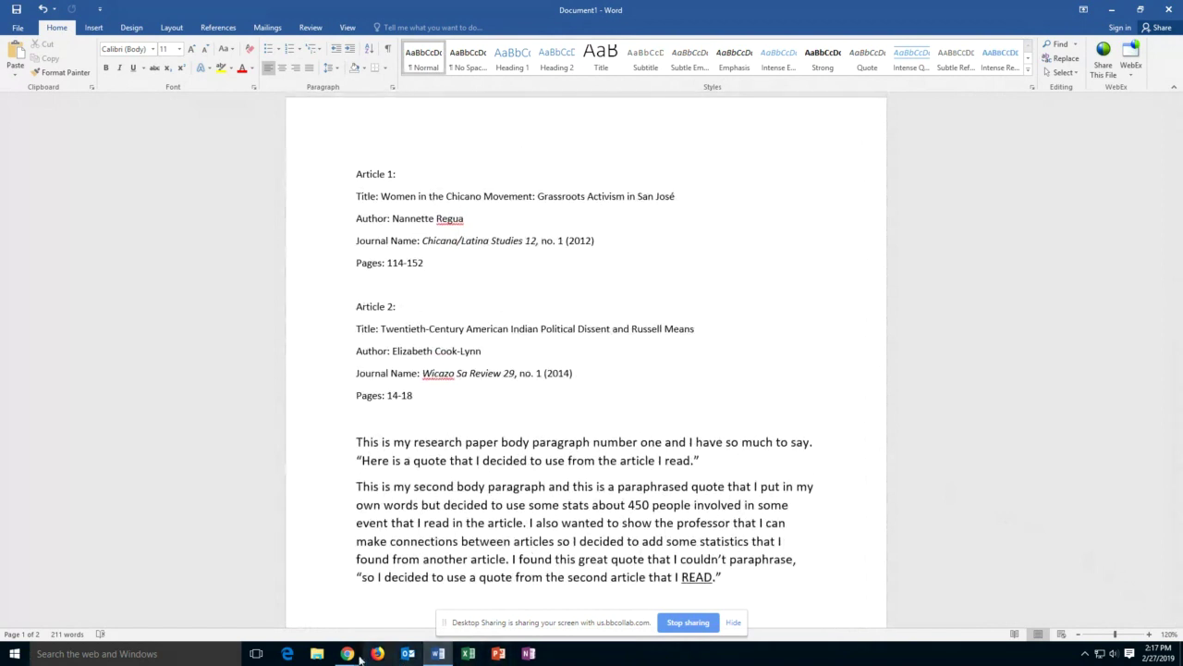
- Point out the "Article 1:" heading, then restore the Word window to a smaller size and place it lower over the article PDF
{"action": "left_click_drag", "start_coordinate": [357, 173], "coordinate": [398, 175]}
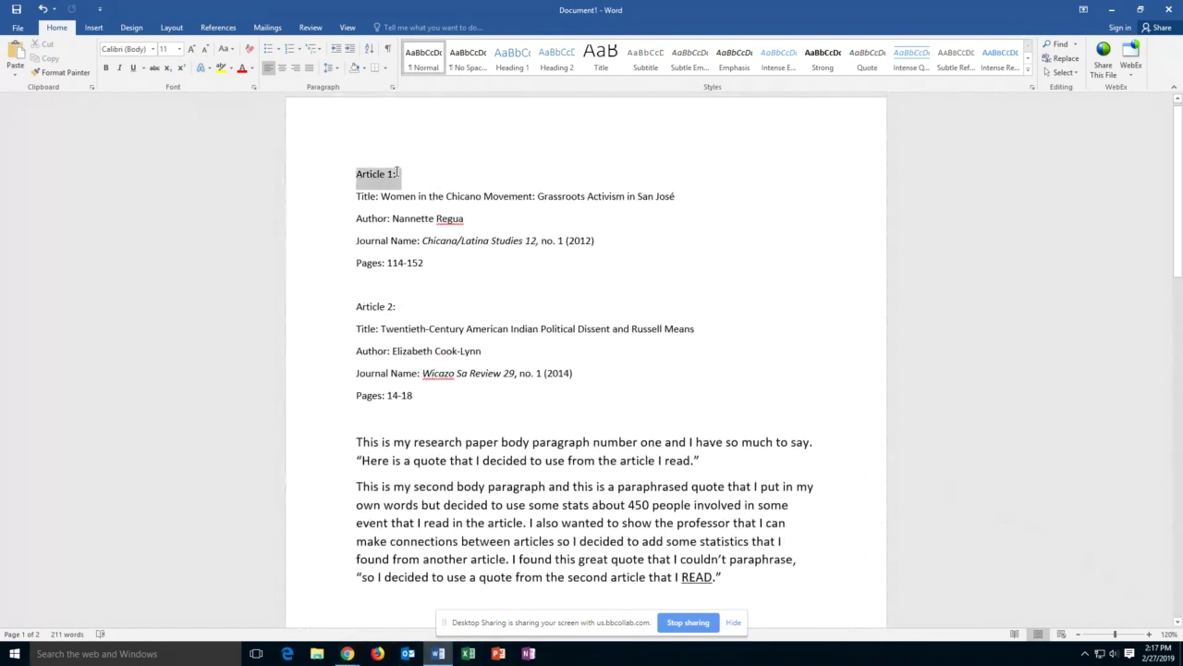
{"action": "left_click", "coordinate": [397, 174]}
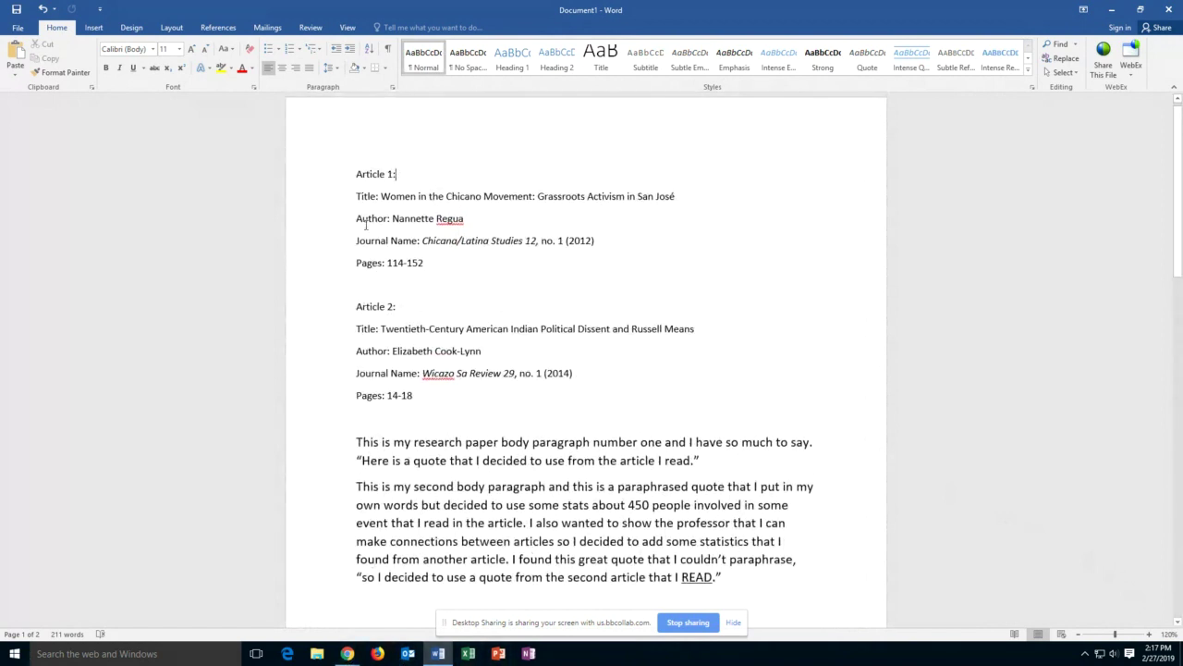
{"action": "left_click", "coordinate": [1140, 9]}
{"action": "left_click_drag", "start_coordinate": [689, 87], "coordinate": [694, 267]}
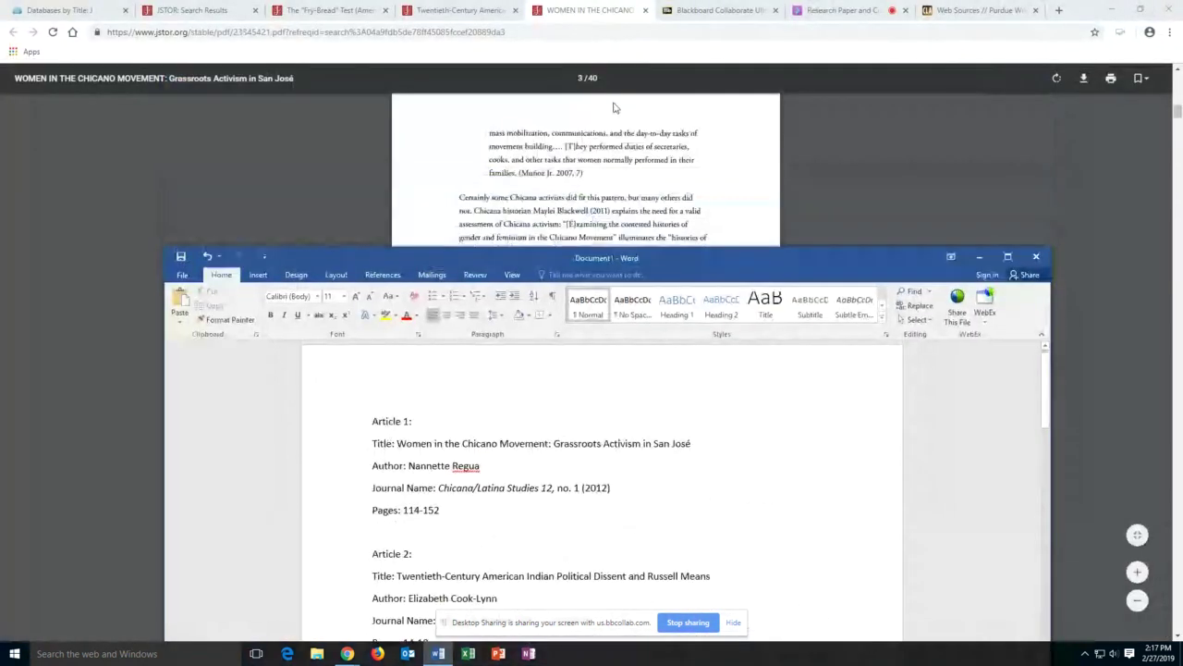
- Return to the cover page of the "WOMEN IN THE CHICANO MOVEMENT" PDF and place the Word window lower so the source details stay visible
{"action": "scroll", "coordinate": [616, 145], "scroll_direction": "up", "scroll_amount": 10}
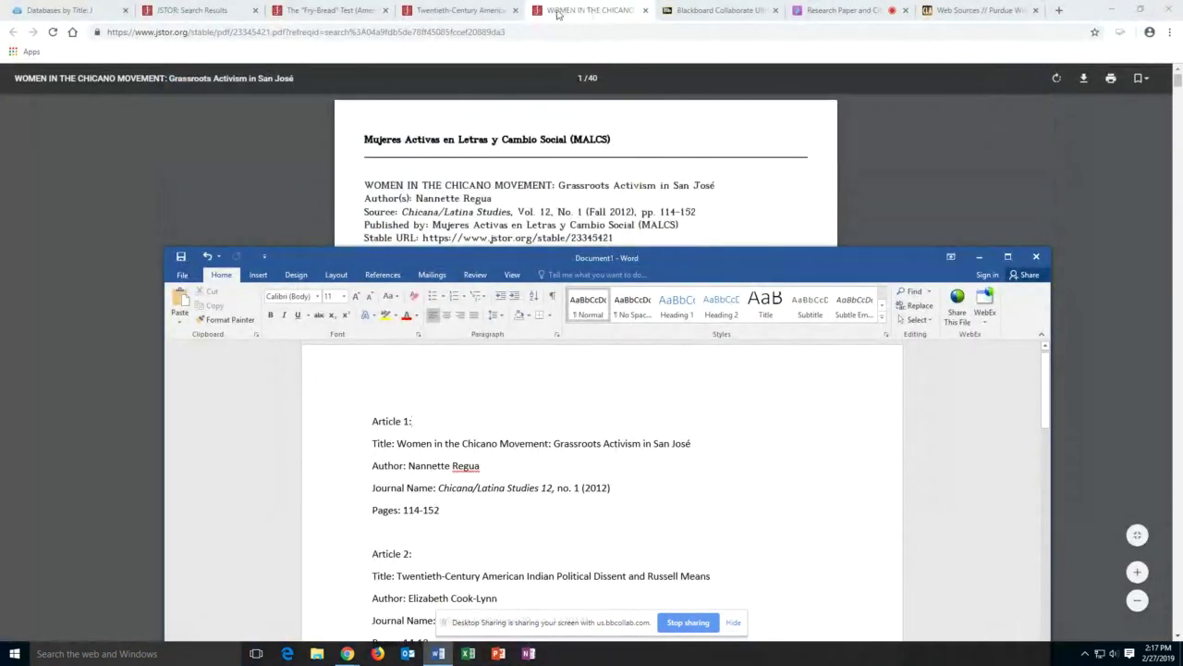
{"action": "left_click", "coordinate": [460, 11]}
{"action": "left_click", "coordinate": [575, 13]}
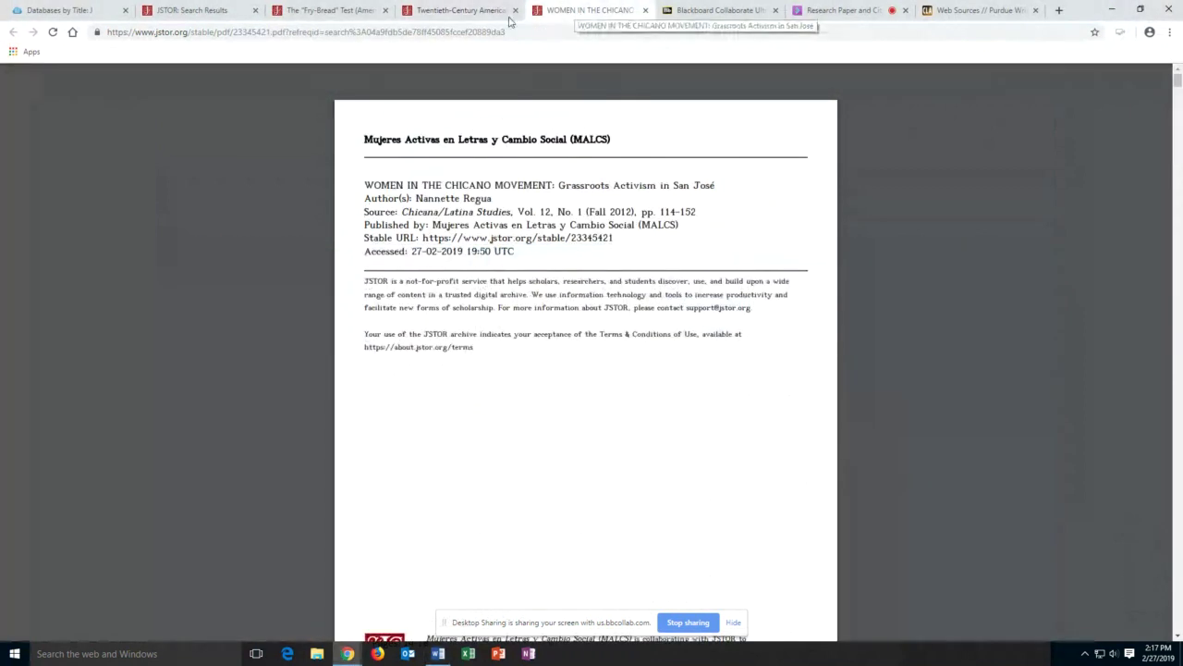
{"action": "key", "text": "alt+Tab"}
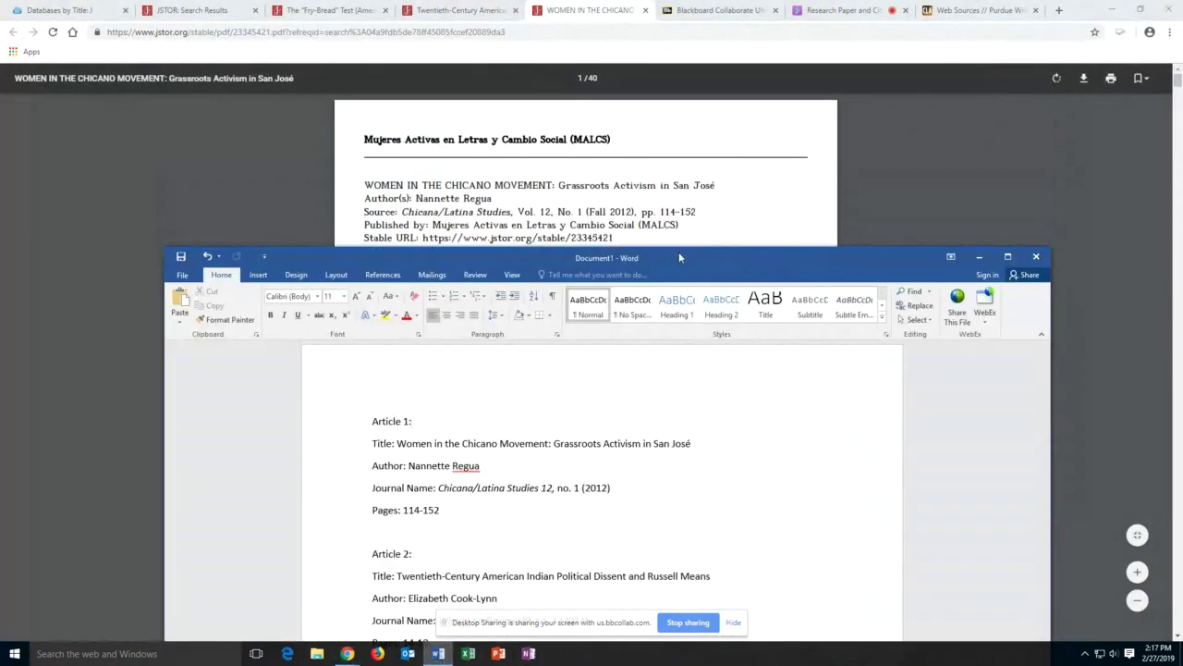
{"action": "left_click_drag", "start_coordinate": [678, 251], "coordinate": [682, 295]}
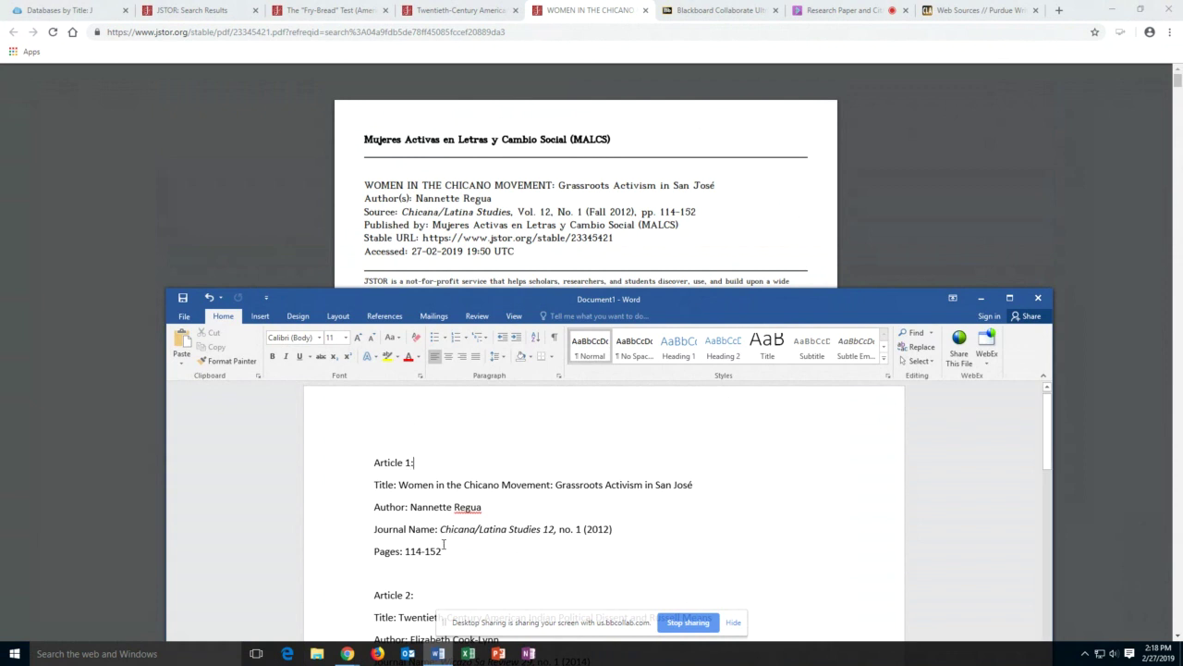
- Compare the Article 1 and Article 2 details in the Word notes with the cover pages of the two article PDFs
{"action": "scroll", "coordinate": [445, 546], "scroll_direction": "down", "scroll_amount": 1}
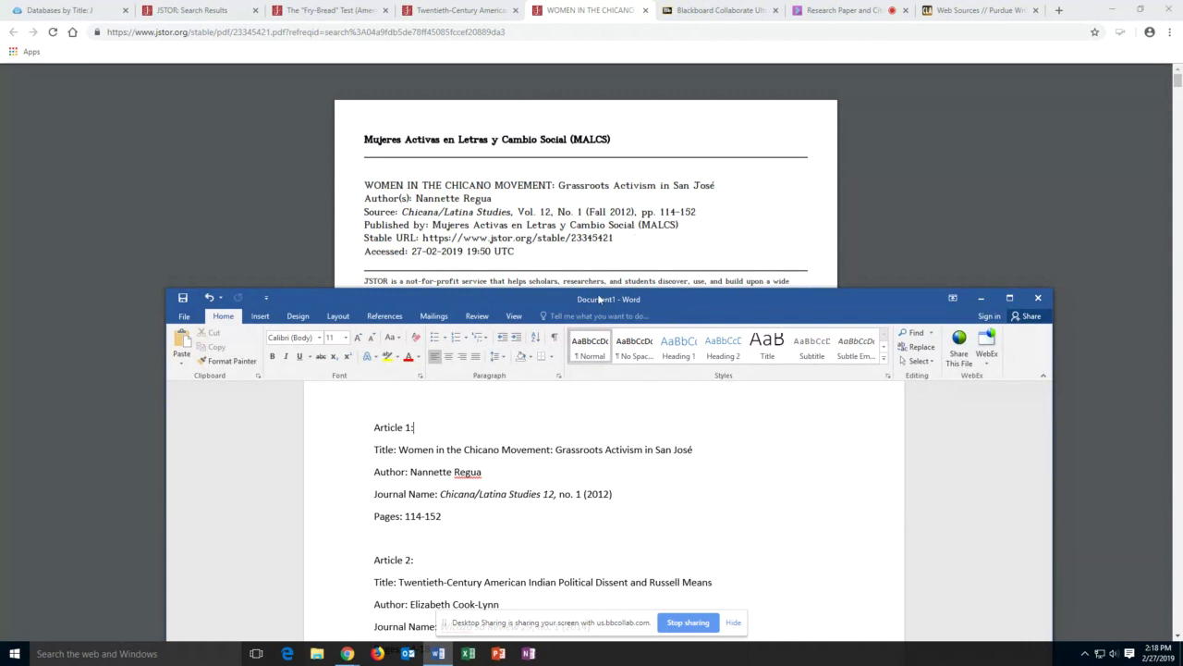
{"action": "scroll", "coordinate": [554, 440], "scroll_direction": "down", "scroll_amount": 1}
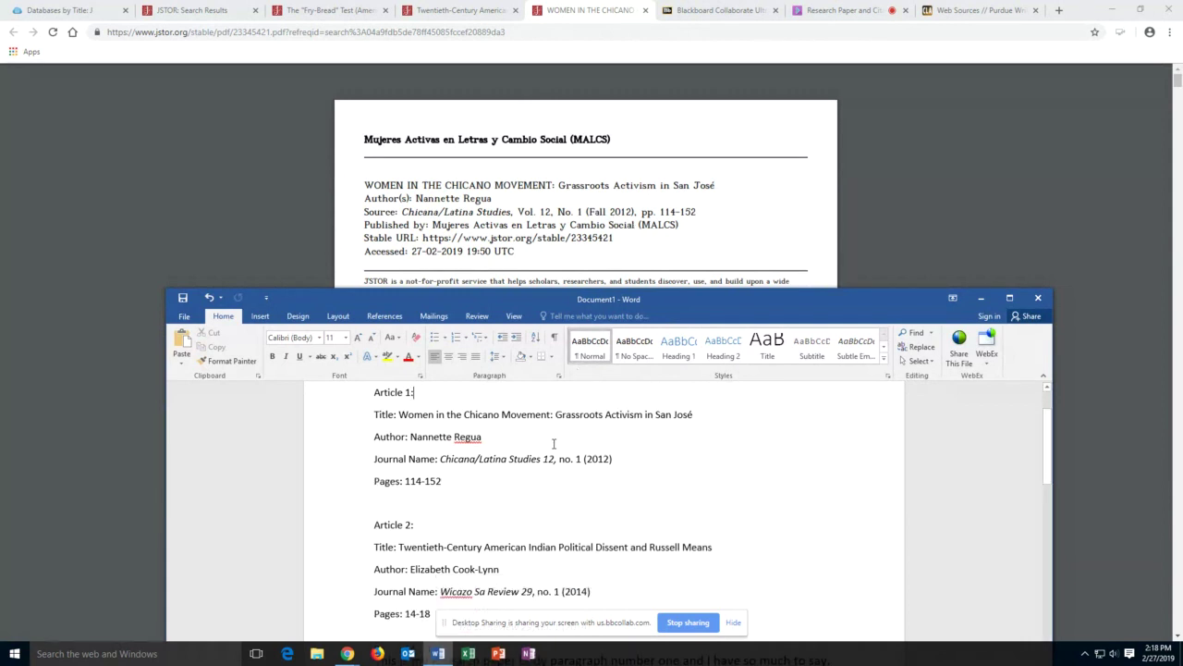
{"action": "scroll", "coordinate": [553, 446], "scroll_direction": "down", "scroll_amount": 2}
{"action": "scroll", "coordinate": [322, 465], "scroll_direction": "up", "scroll_amount": 3}
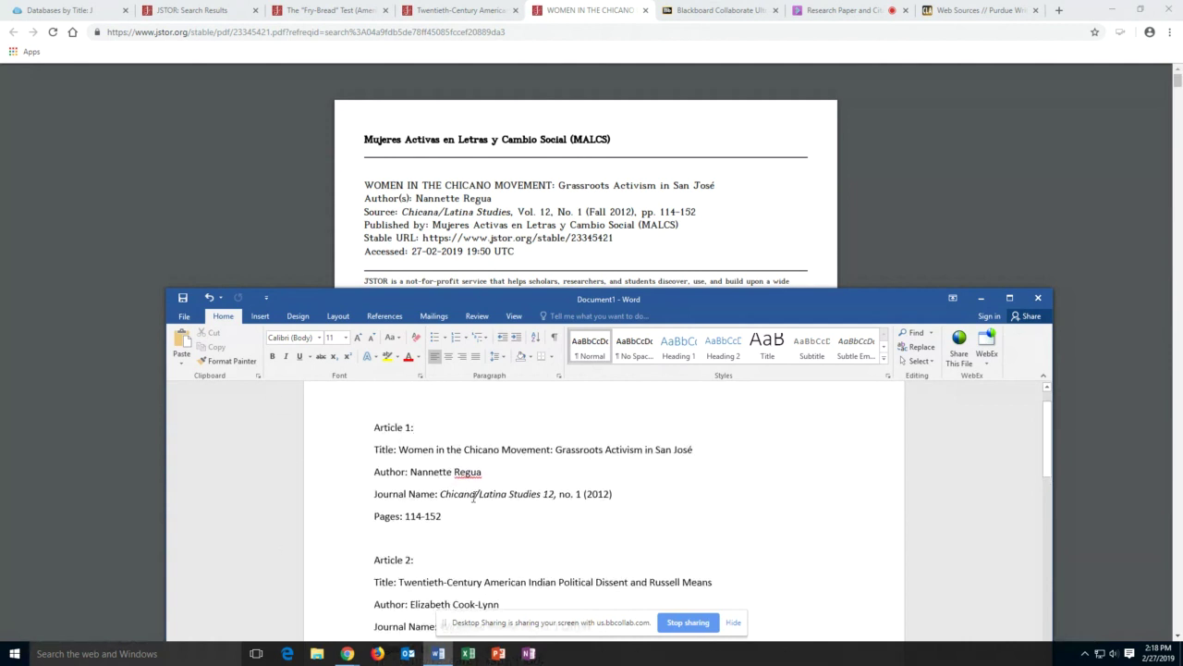
{"action": "scroll", "coordinate": [474, 501], "scroll_direction": "down", "scroll_amount": 2}
{"action": "left_click", "coordinate": [459, 10]}
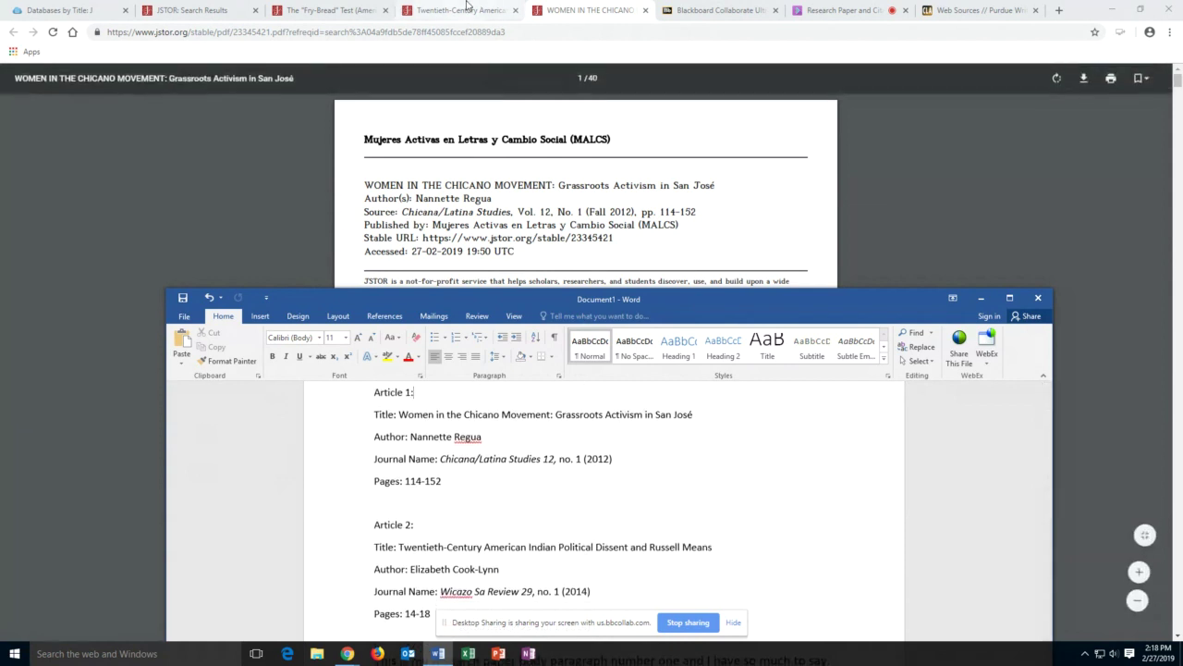
{"action": "left_click", "coordinate": [438, 654]}
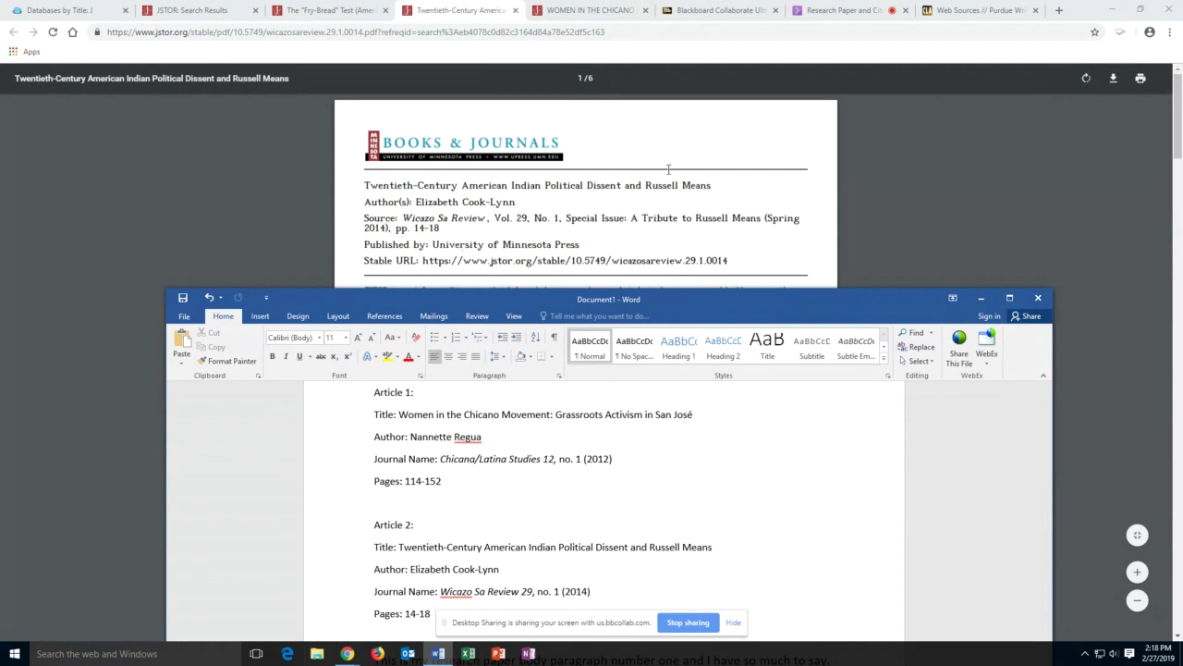
- Maximize the Word document and insert a footnote right after the closing quotation mark of the first body paragraph
{"action": "left_click", "coordinate": [1010, 299]}
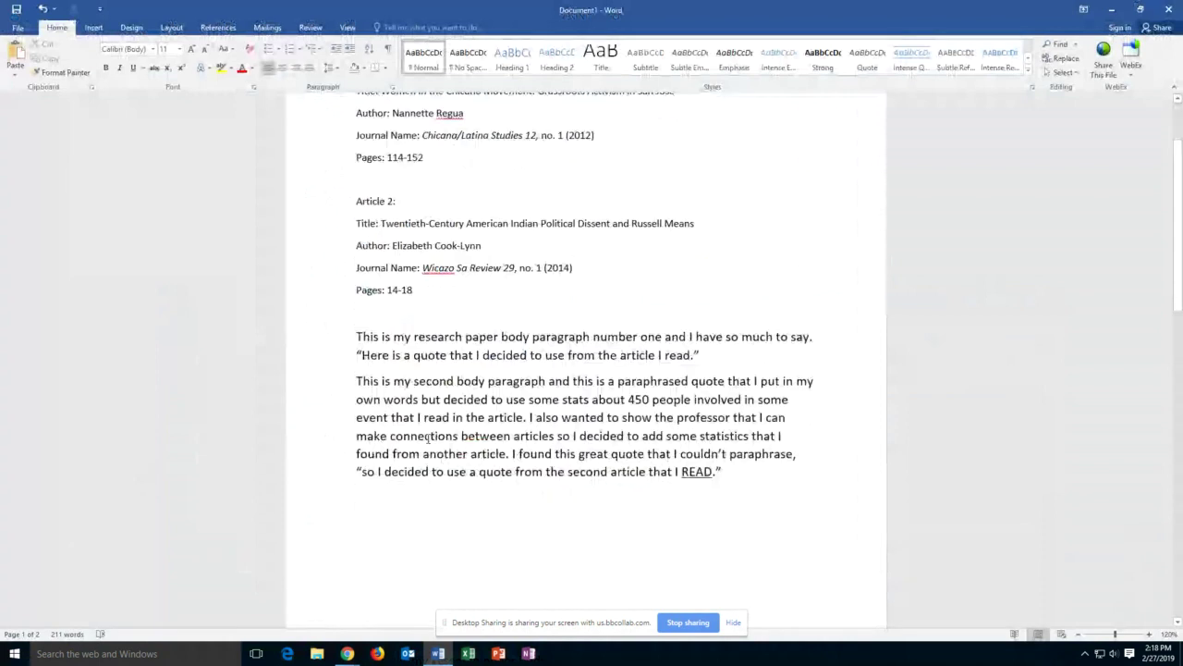
{"action": "scroll", "coordinate": [428, 439], "scroll_direction": "down", "scroll_amount": 2}
{"action": "left_click", "coordinate": [356, 231]}
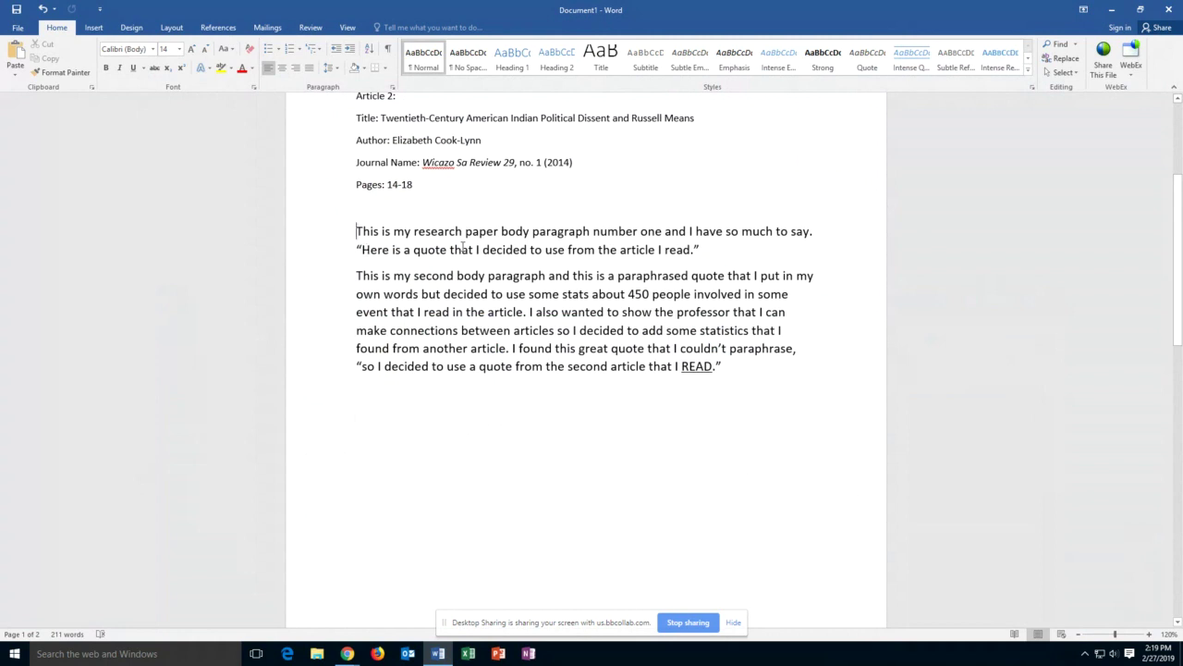
{"action": "left_click", "coordinate": [700, 248]}
{"action": "left_click", "coordinate": [219, 27]}
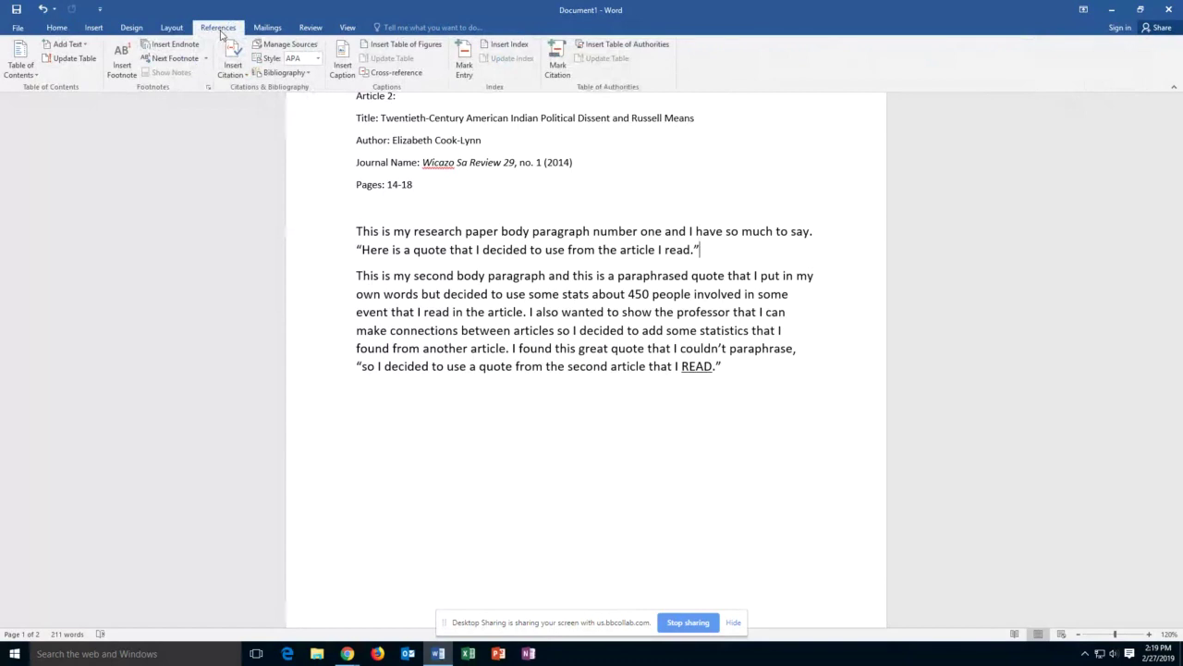
{"action": "left_click", "coordinate": [125, 77]}
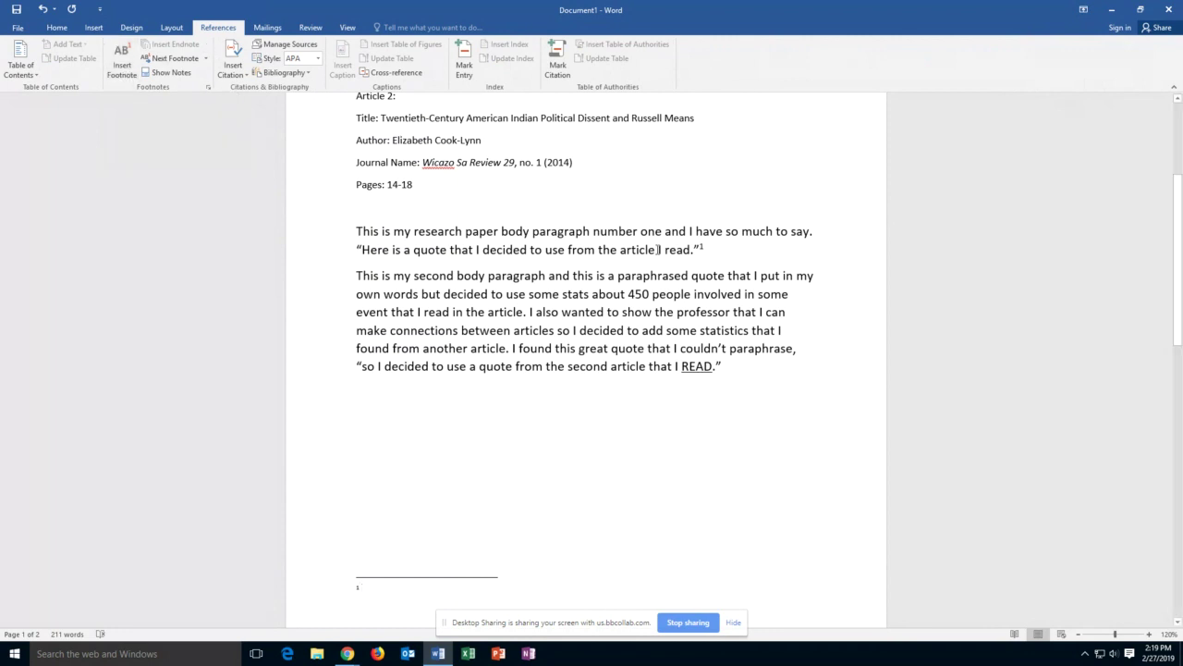
- Examine the footnote number after the quote, its blank entry at the page foot and the Article 1 details
{"action": "scroll", "coordinate": [658, 250], "scroll_direction": "up", "scroll_amount": 1}
{"action": "mouse_move", "coordinate": [706, 288]}
{"action": "left_mouse_down"}
{"action": "mouse_move", "coordinate": [696, 287]}
{"action": "mouse_move", "coordinate": [706, 282]}
{"action": "left_mouse_up"}
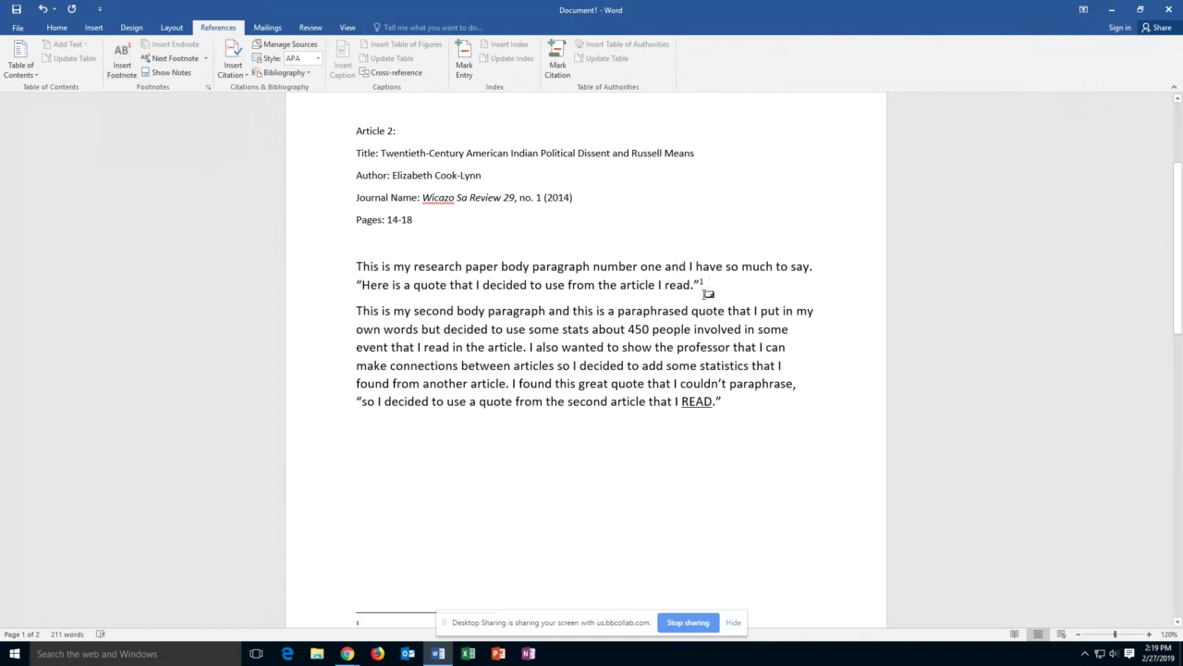
{"action": "scroll", "coordinate": [684, 338], "scroll_direction": "down", "scroll_amount": 1}
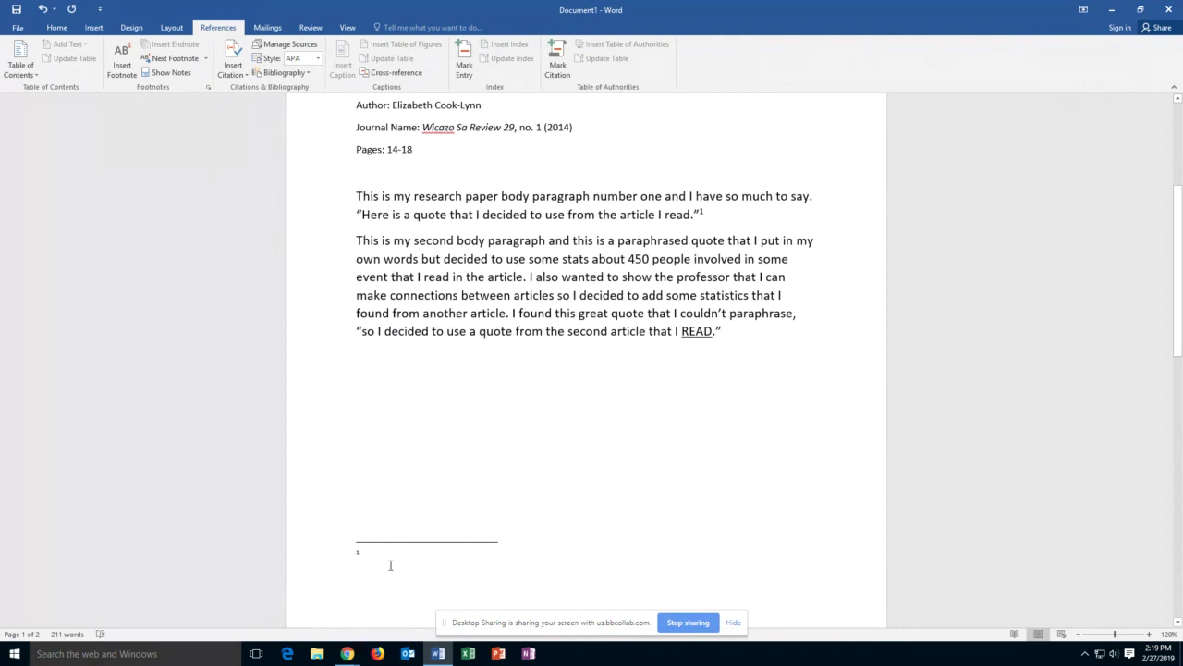
{"action": "scroll", "coordinate": [425, 523], "scroll_direction": "up", "scroll_amount": 1}
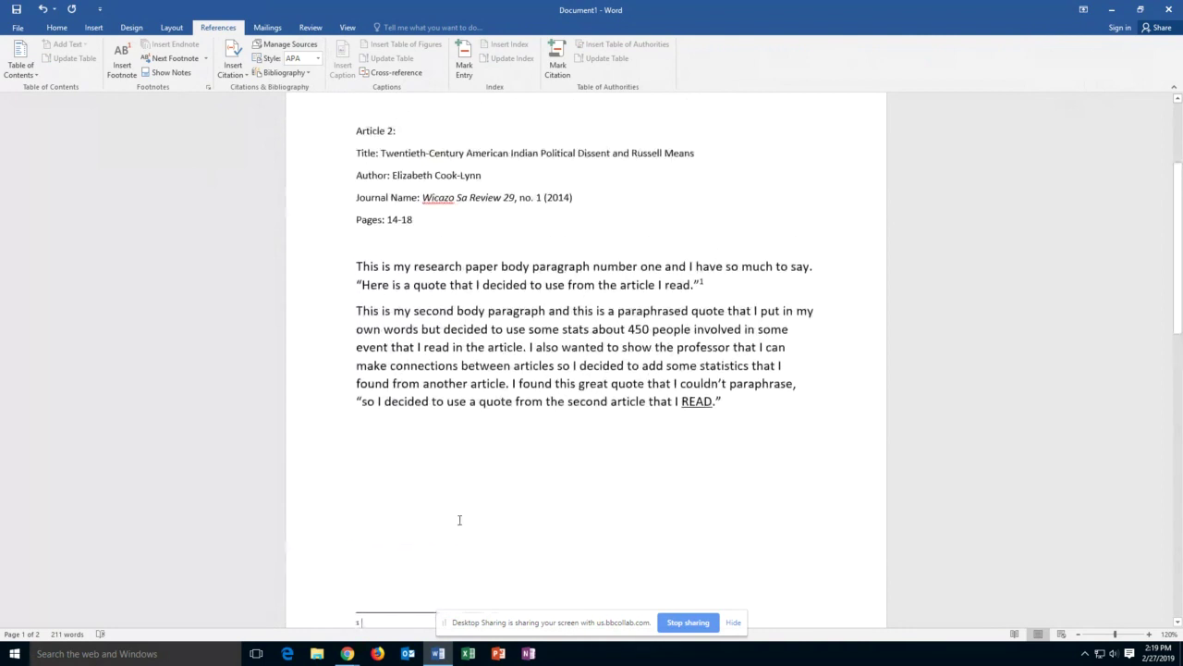
{"action": "scroll", "coordinate": [521, 443], "scroll_direction": "up", "scroll_amount": 2}
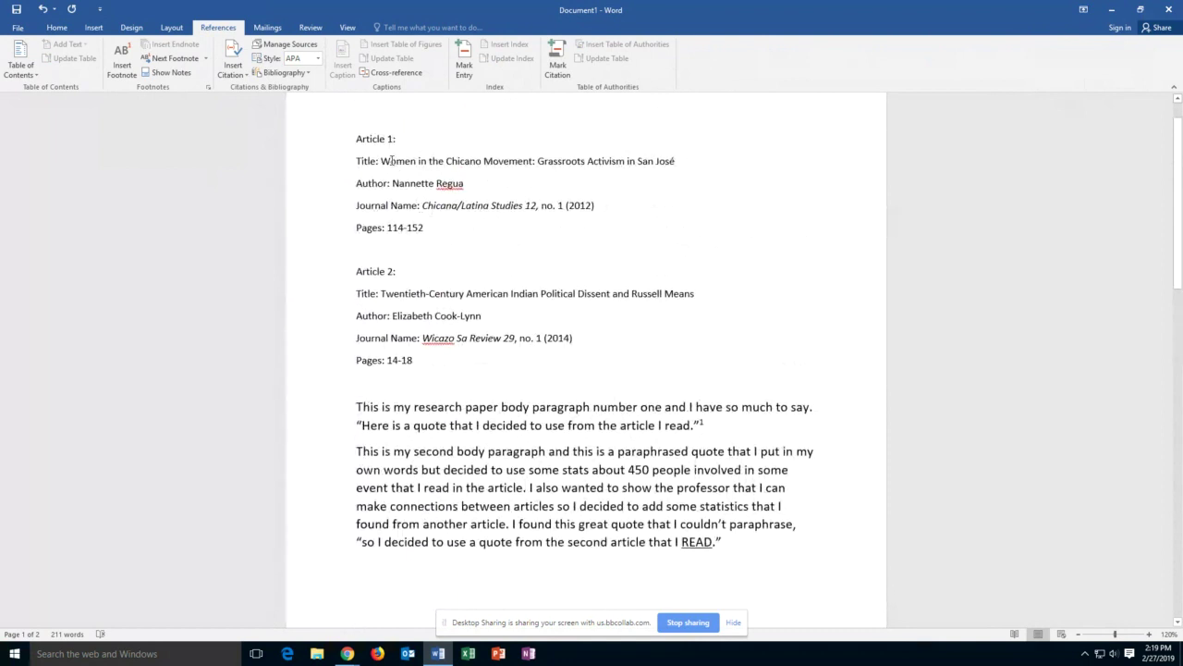
{"action": "scroll", "coordinate": [430, 227], "scroll_direction": "down", "scroll_amount": 3}
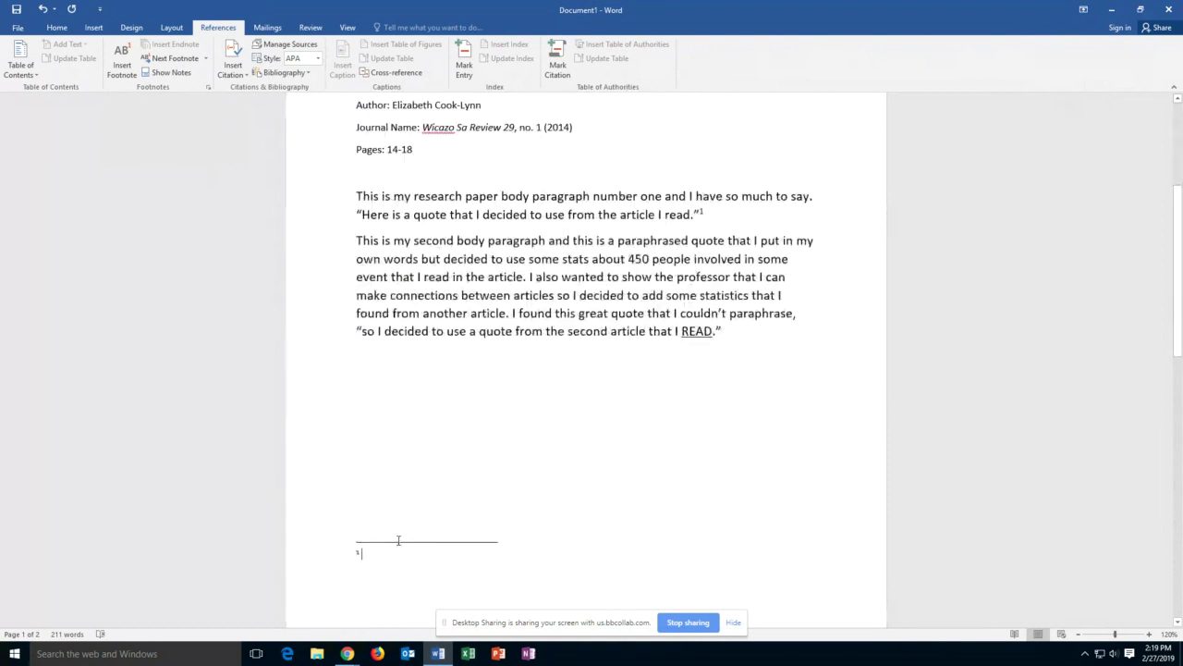
- Copy the Article 1 author's name into footnote 1 and add a comma after it
{"action": "scroll", "coordinate": [472, 465], "scroll_direction": "up", "scroll_amount": 2}
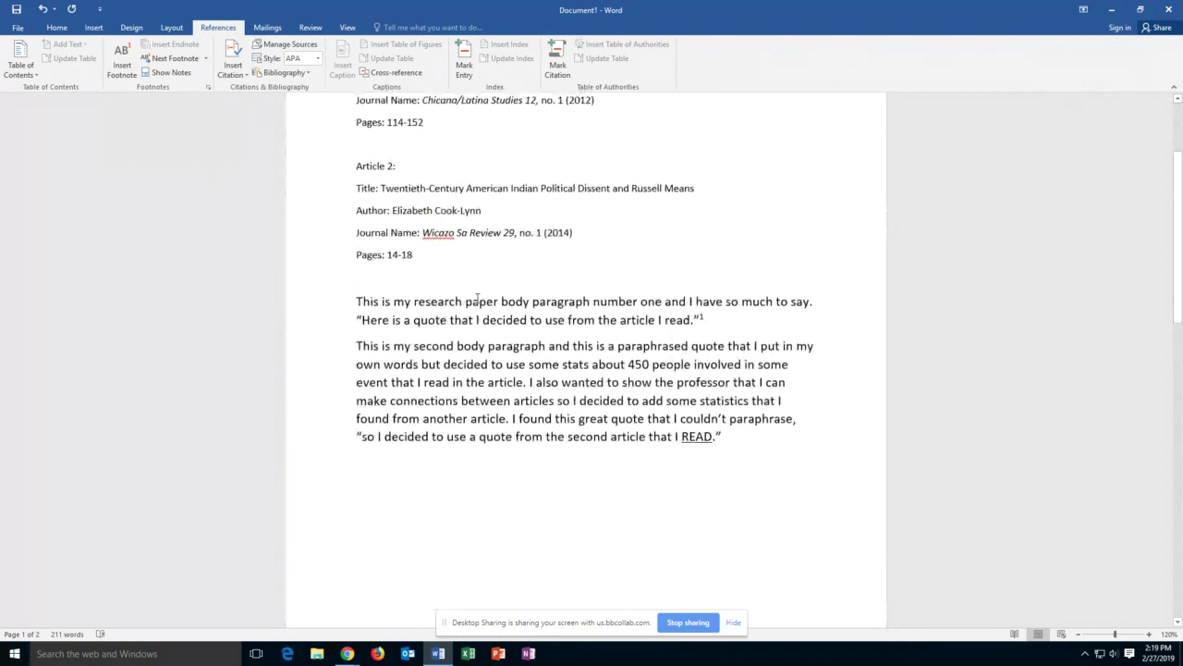
{"action": "scroll", "coordinate": [487, 336], "scroll_direction": "up", "scroll_amount": 1}
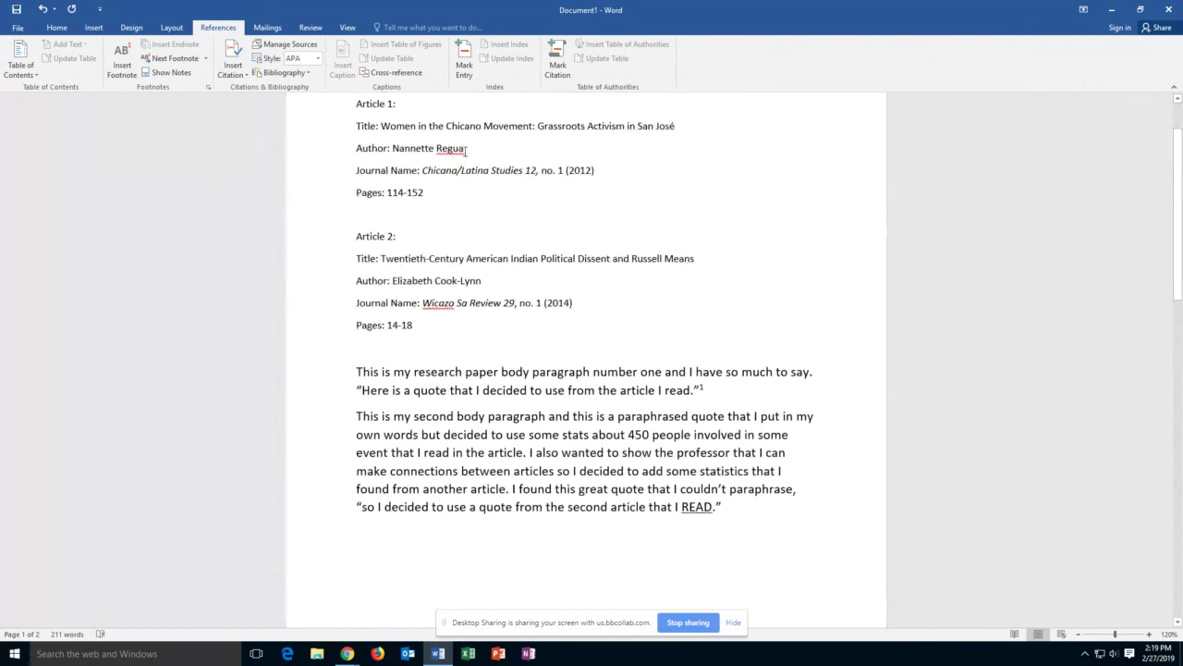
{"action": "left_click_drag", "start_coordinate": [466, 150], "coordinate": [392, 150]}
{"action": "key", "text": "ctrl+c"}
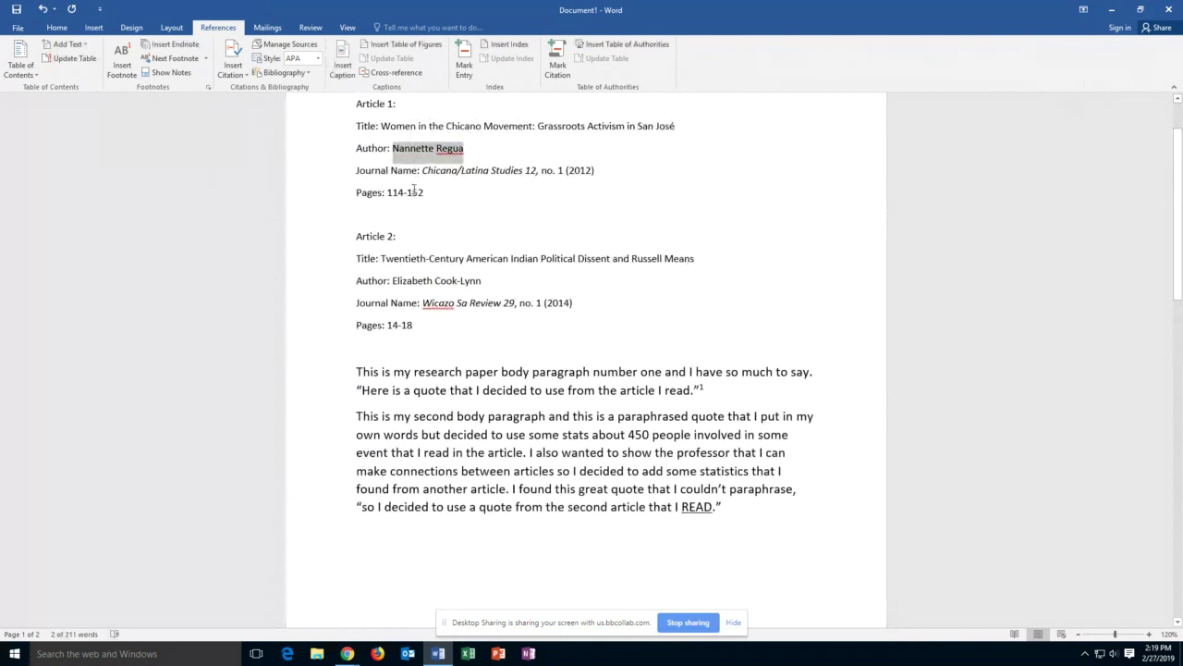
{"action": "scroll", "coordinate": [444, 305], "scroll_direction": "down", "scroll_amount": 4}
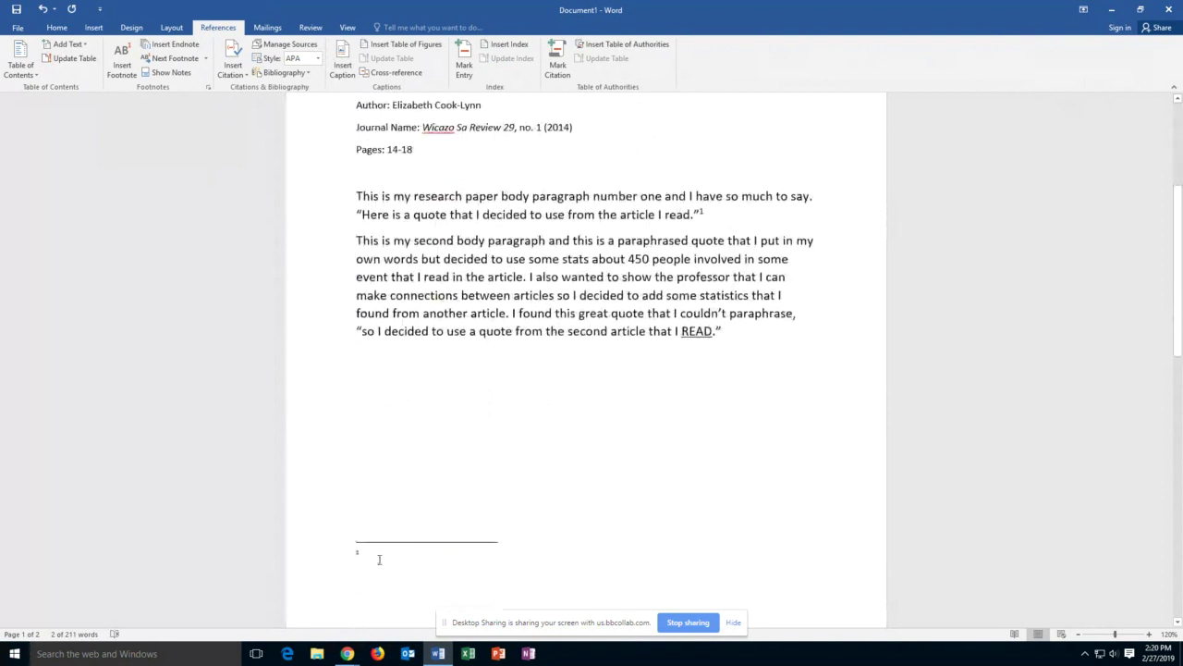
{"action": "left_click", "coordinate": [379, 559]}
{"action": "key", "text": "ctrl+v"}
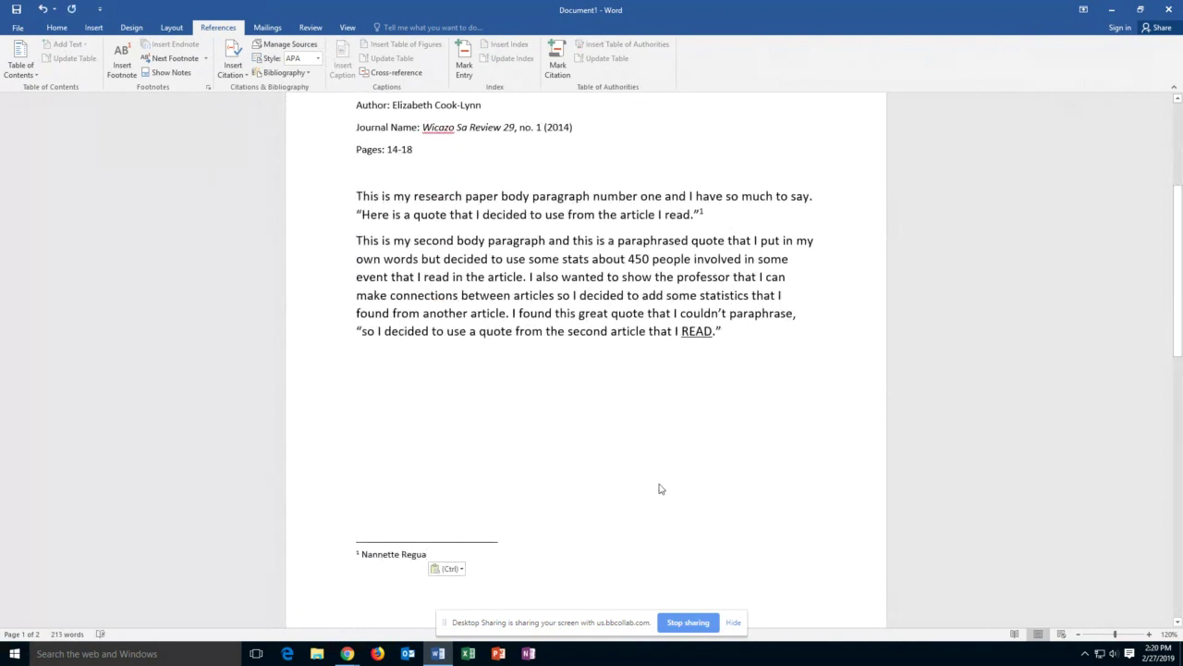
{"action": "type", "text": ","}
- Copy the title "Women in the Chicano Movement: Grassroots Activism in San José" into footnote 1 after the author's name
{"action": "scroll", "coordinate": [469, 509], "scroll_direction": "up", "scroll_amount": 5}
{"action": "scroll", "coordinate": [467, 500], "scroll_direction": "up", "scroll_amount": 1}
{"action": "left_click_drag", "start_coordinate": [381, 204], "coordinate": [676, 206]}
{"action": "key", "text": "ctrl+c"}
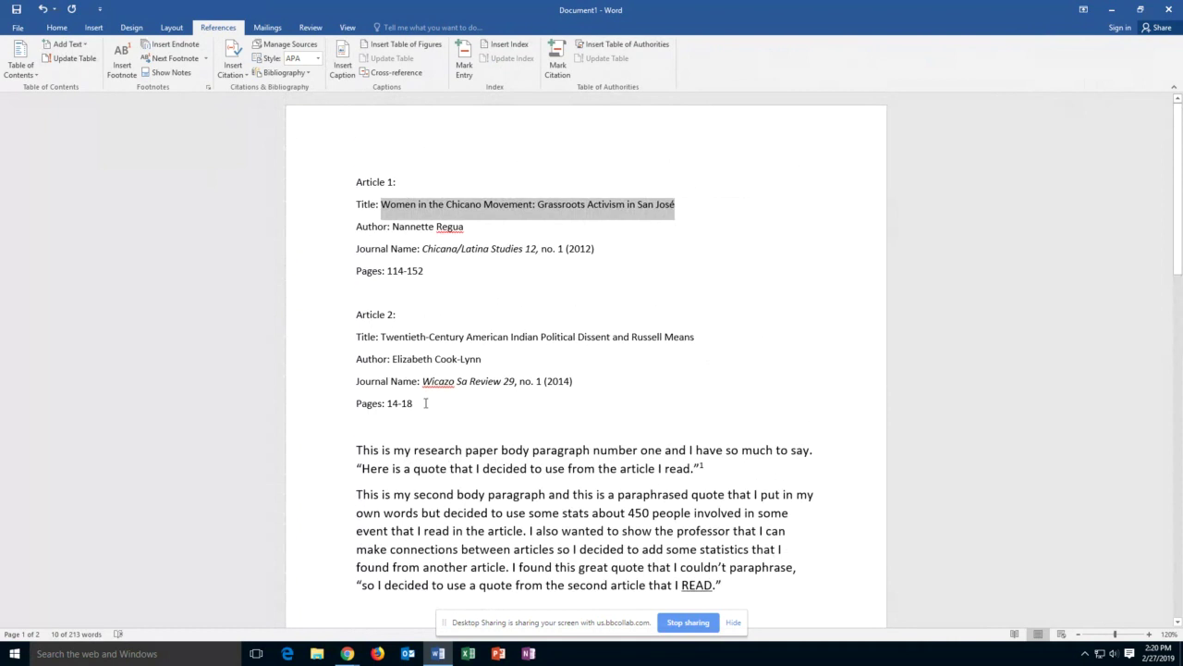
{"action": "scroll", "coordinate": [425, 407], "scroll_direction": "down", "scroll_amount": 4}
{"action": "scroll", "coordinate": [423, 447], "scroll_direction": "down", "scroll_amount": 2}
{"action": "left_click", "coordinate": [444, 467]}
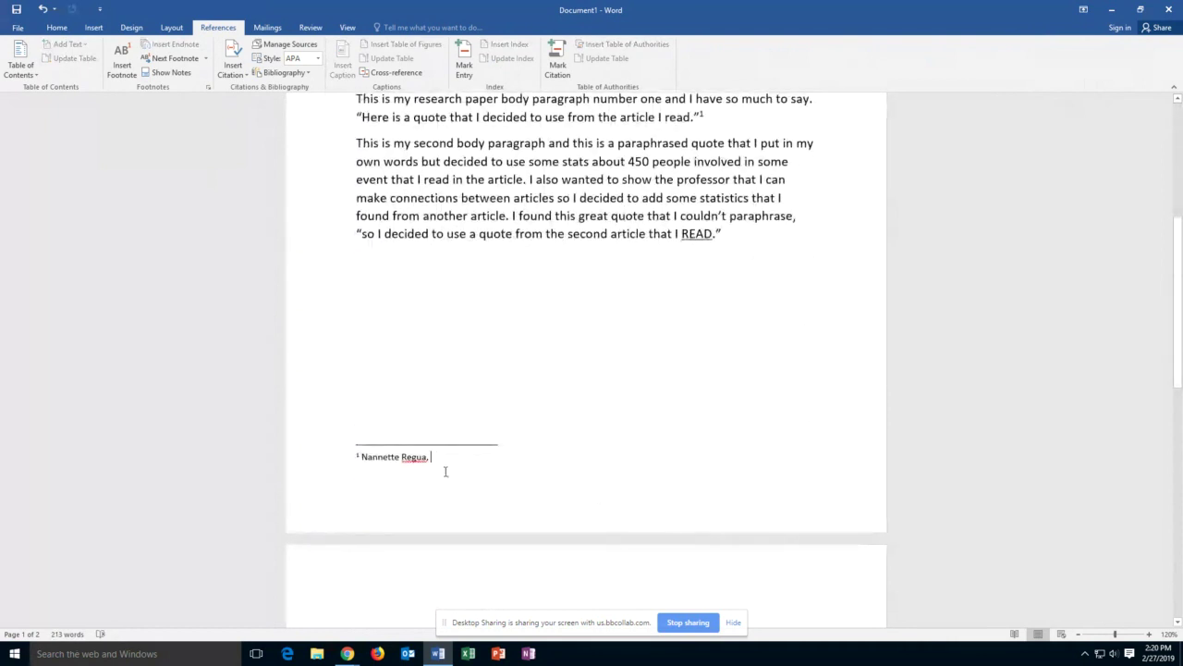
{"action": "key", "text": "ctrl+v"}
- Enclose the article title in footnote 1 in quotation marks, with a comma before the closing mark
{"action": "left_click", "coordinate": [434, 458]}
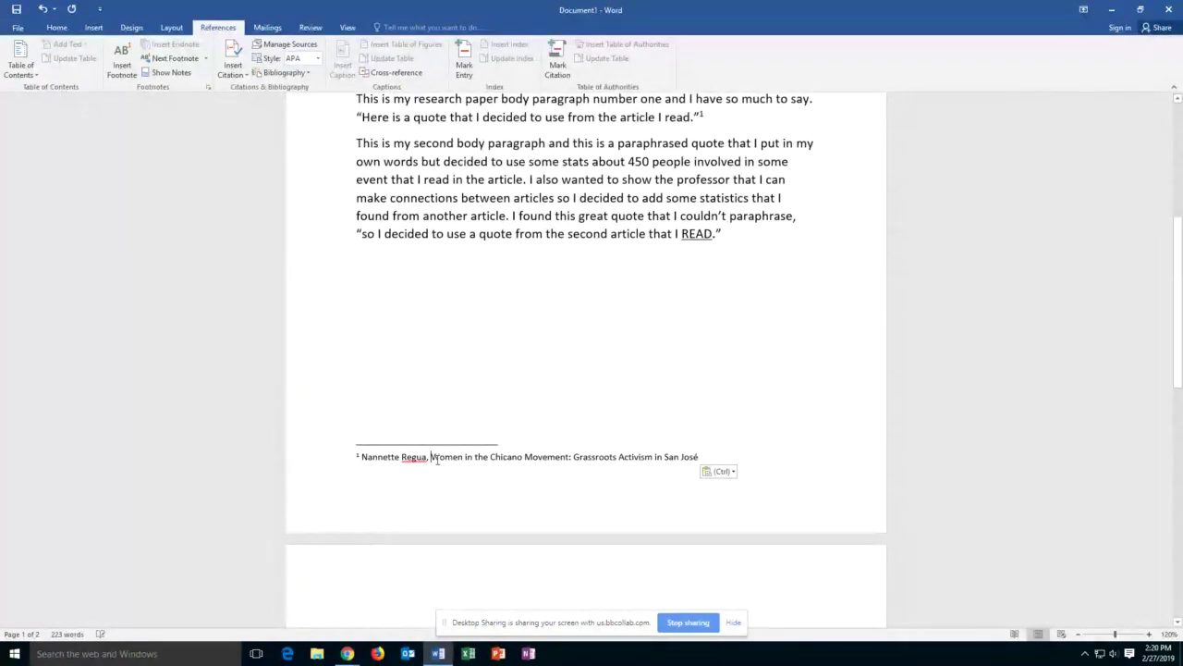
{"action": "type", "text": "\""}
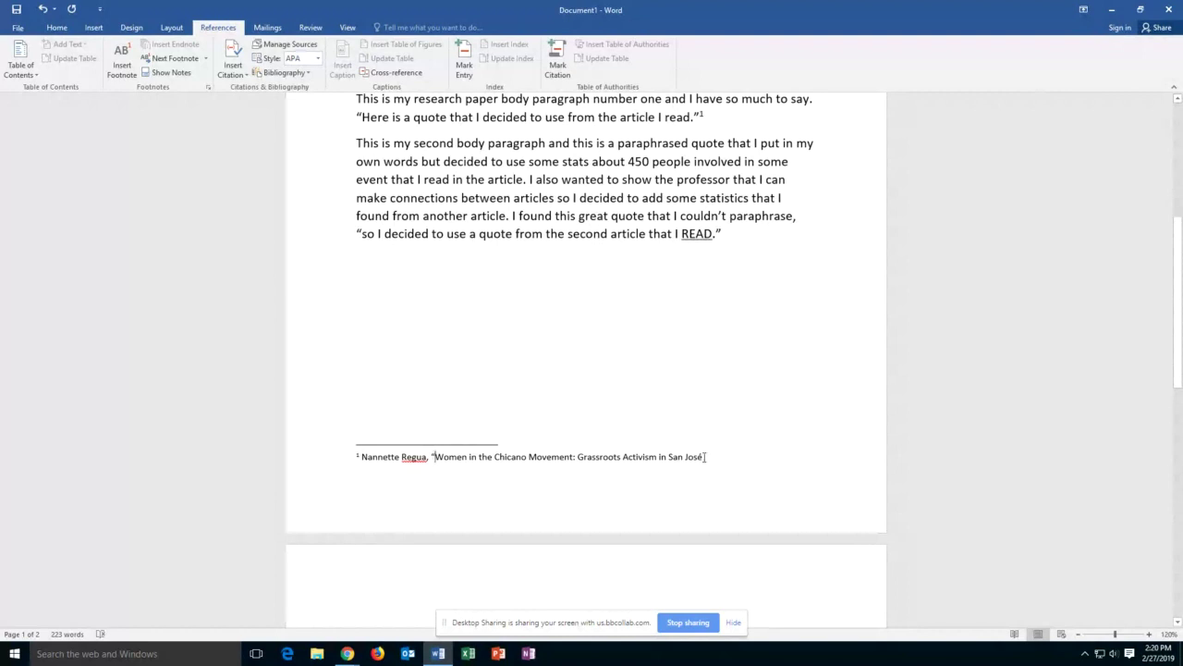
{"action": "left_click", "coordinate": [704, 457]}
{"action": "type", "text": "\""}
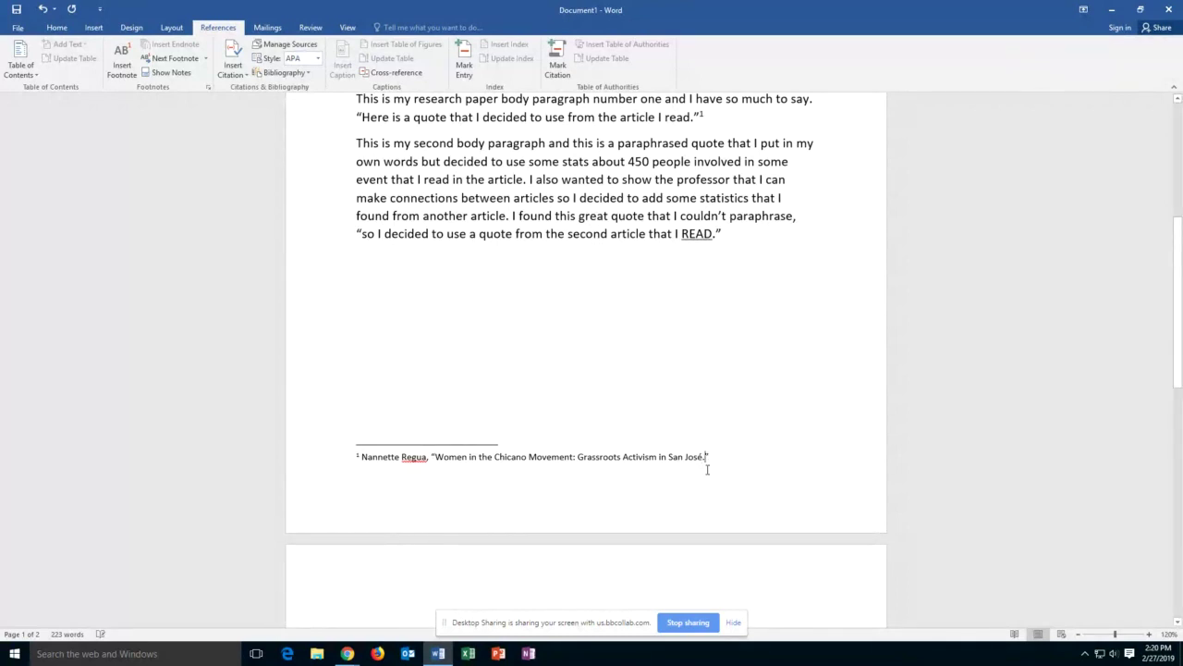
{"action": "key", "text": "BackSpace"}
{"action": "type", "text": ",”"}
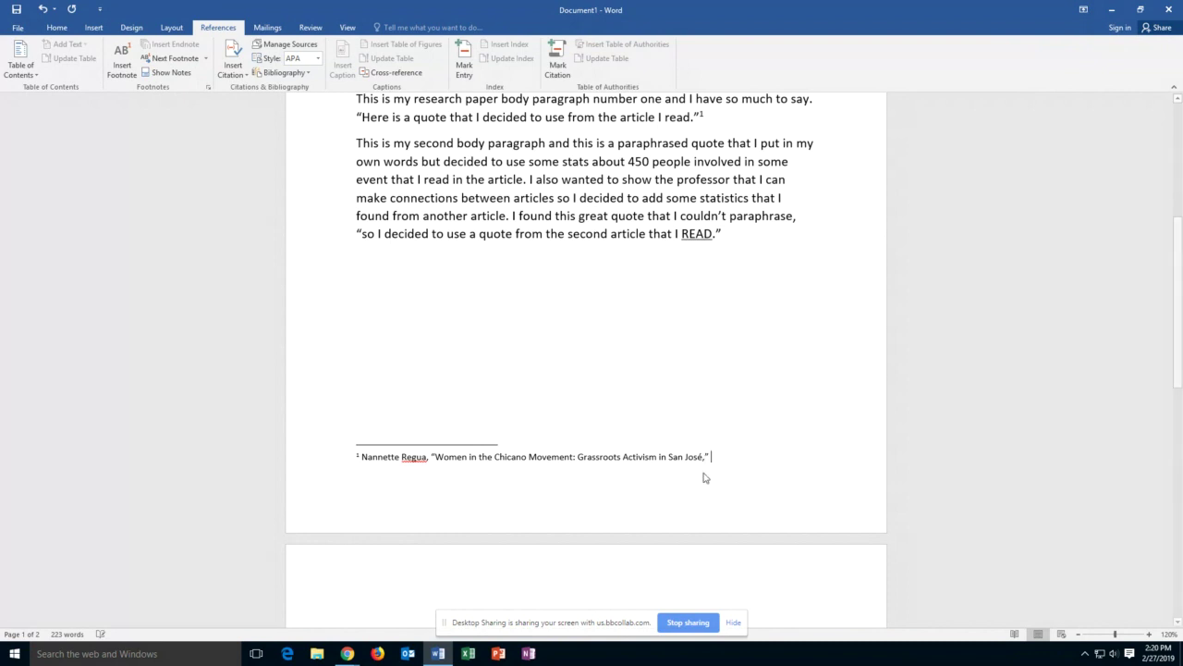
- Copy the journal details "Chicana/Latina Studies 12, no. 1 (2012)" to the end of footnote 1 and add a comma after them
{"action": "scroll", "coordinate": [597, 397], "scroll_direction": "up", "scroll_amount": 4}
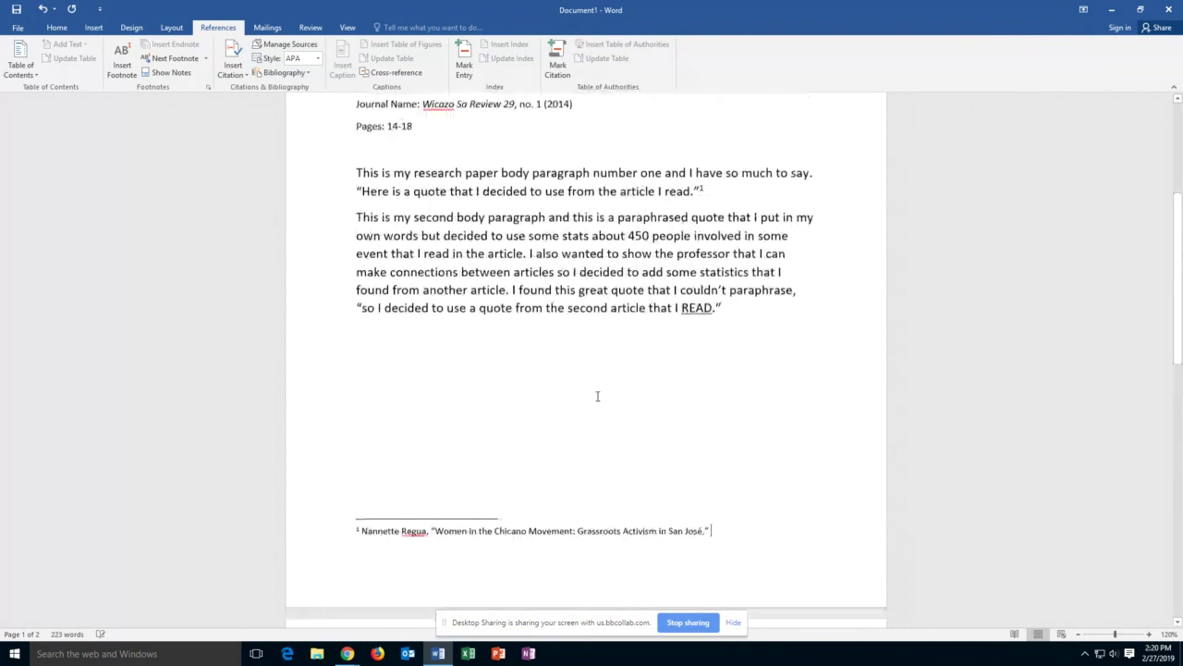
{"action": "scroll", "coordinate": [598, 398], "scroll_direction": "up", "scroll_amount": 2}
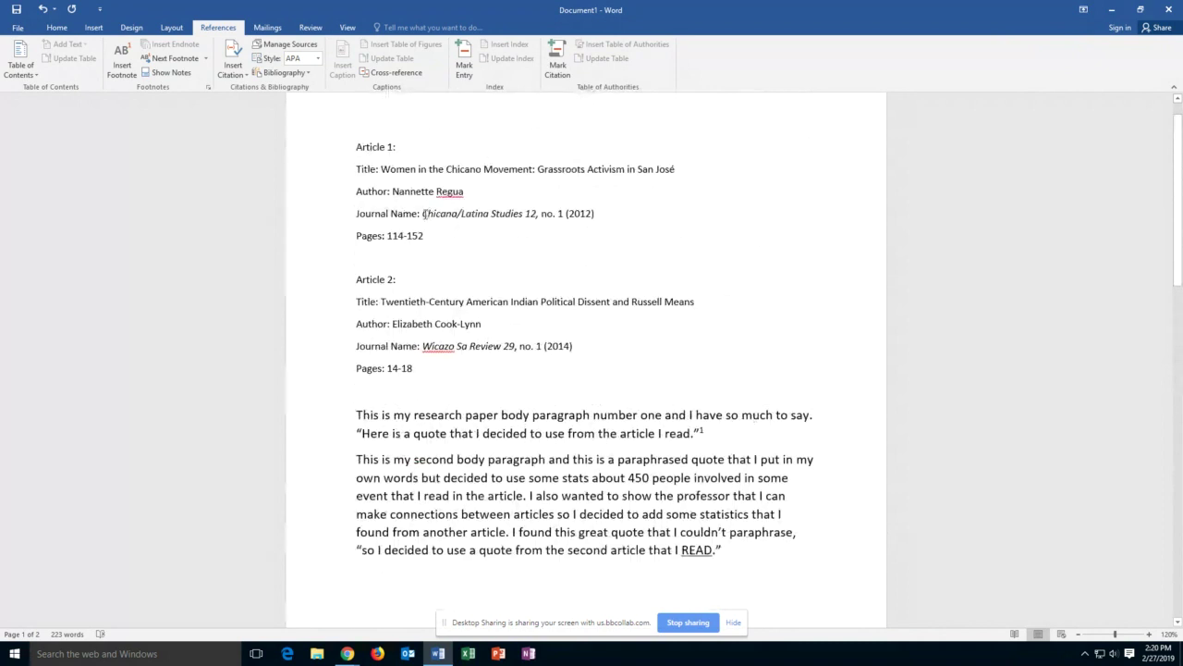
{"action": "left_click_drag", "start_coordinate": [422, 213], "coordinate": [594, 214]}
{"action": "key", "text": "ctrl+c"}
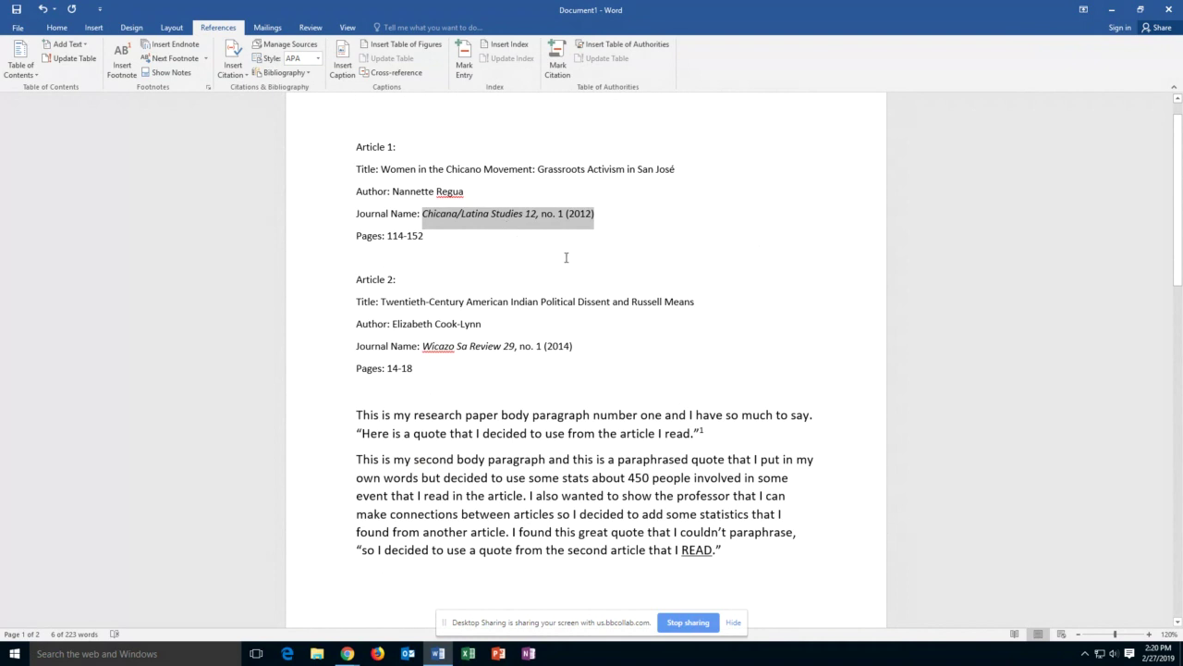
{"action": "scroll", "coordinate": [566, 257], "scroll_direction": "down", "scroll_amount": 5}
{"action": "left_click", "coordinate": [711, 466]}
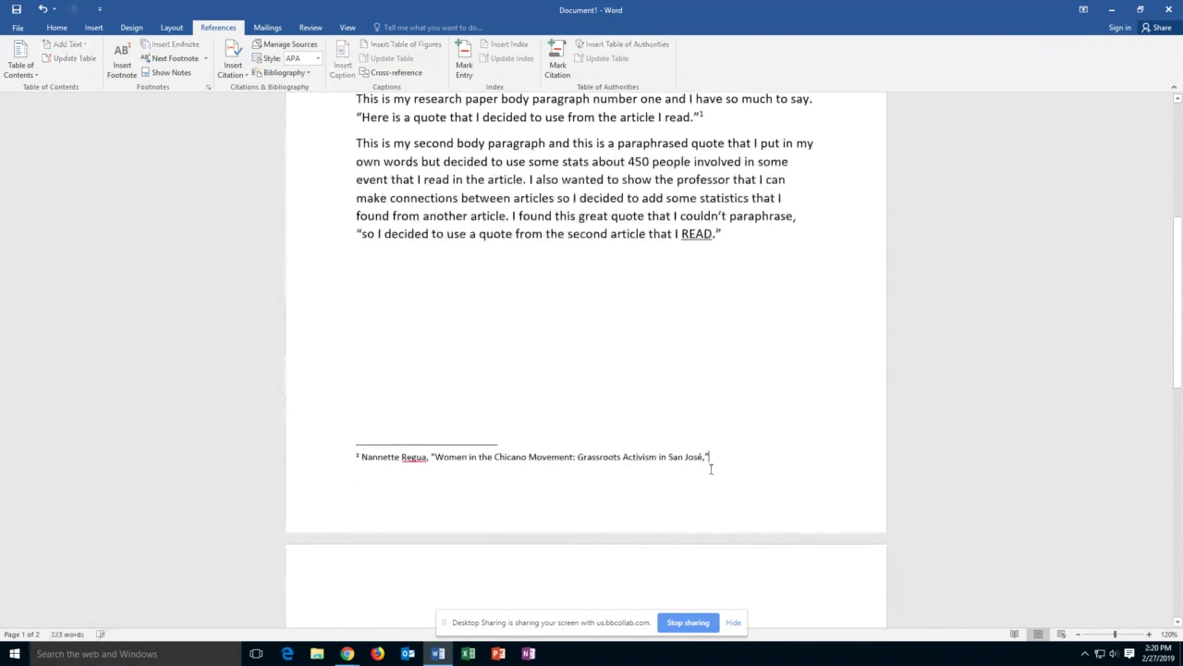
{"action": "key", "text": "ctrl+v"}
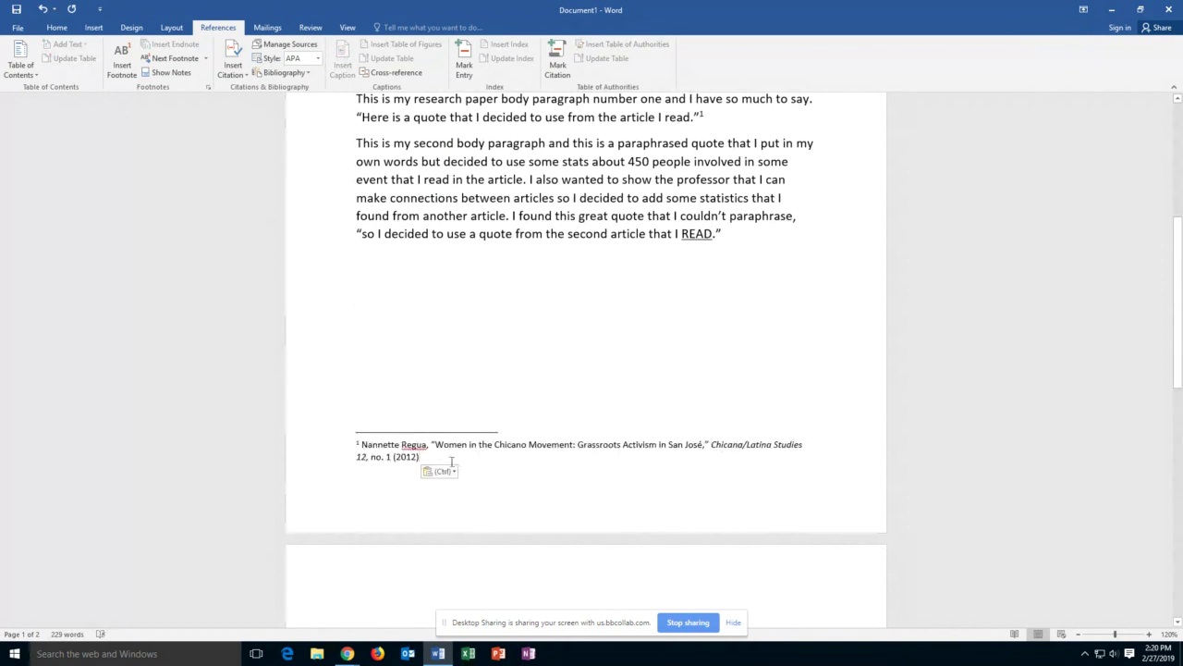
{"action": "type", "text": ","}
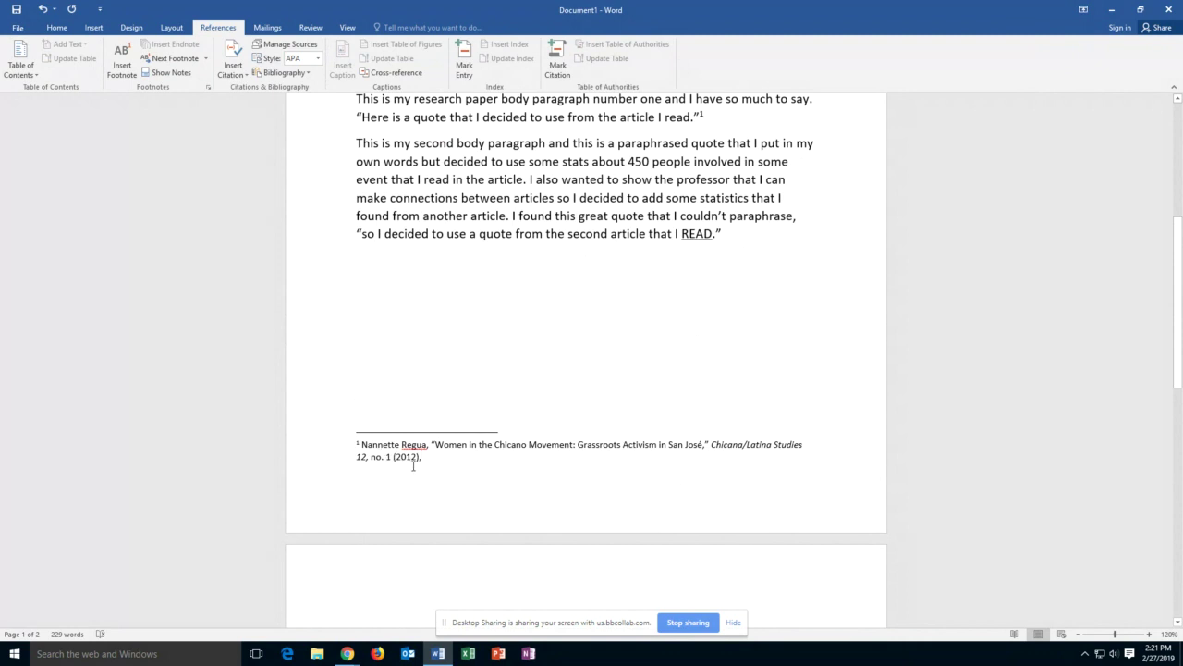
{"action": "type", "text": "."}
{"action": "key", "text": "BackSpace"}
{"action": "type", "text": ","}
- Switch to Chrome and find the printed page number for the passage starting "Chicanas in San José heard the call" in the Women in the Chicano Movement PDF
{"action": "scroll", "coordinate": [775, 346], "scroll_direction": "up", "scroll_amount": 3}
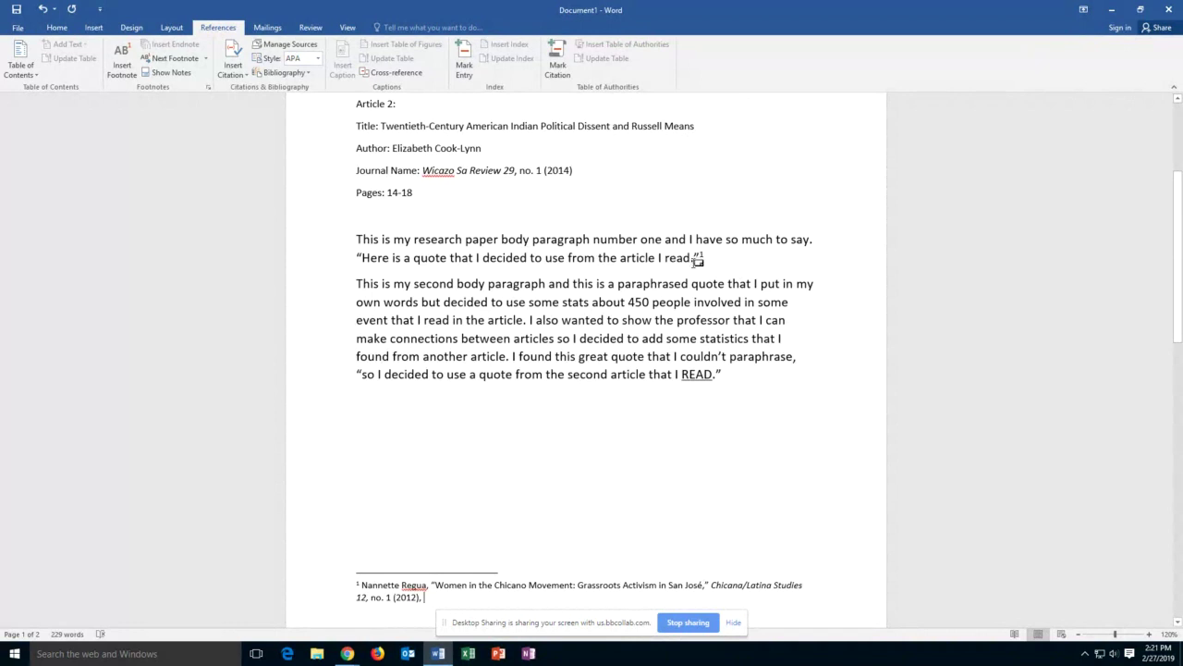
{"action": "left_click", "coordinate": [346, 653]}
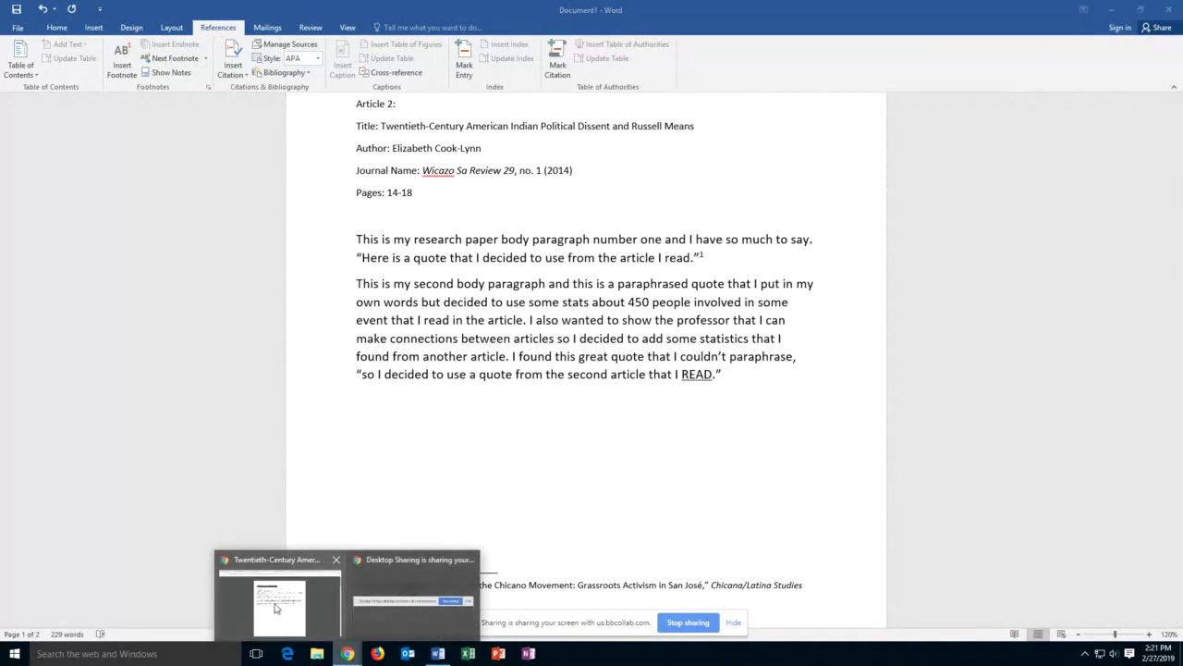
{"action": "left_click", "coordinate": [302, 583]}
{"action": "left_click", "coordinate": [563, 7]}
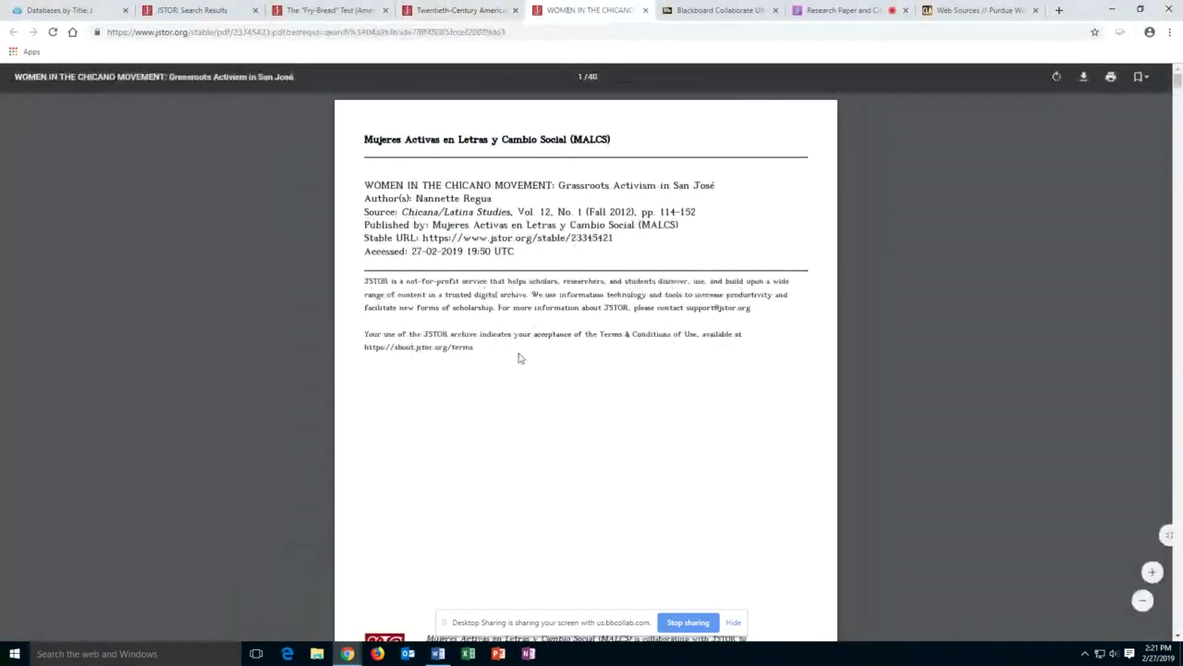
{"action": "scroll", "coordinate": [522, 351], "scroll_direction": "down", "scroll_amount": 5}
{"action": "scroll", "coordinate": [534, 356], "scroll_direction": "down", "scroll_amount": 4}
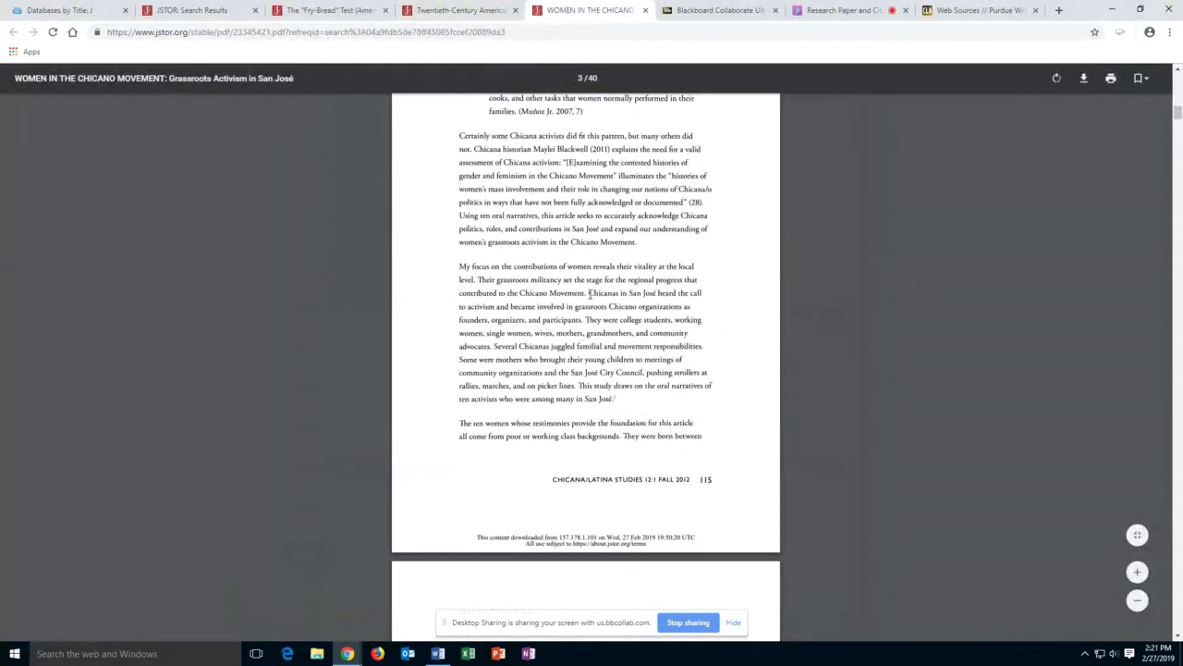
{"action": "left_click_drag", "start_coordinate": [590, 293], "coordinate": [588, 318]}
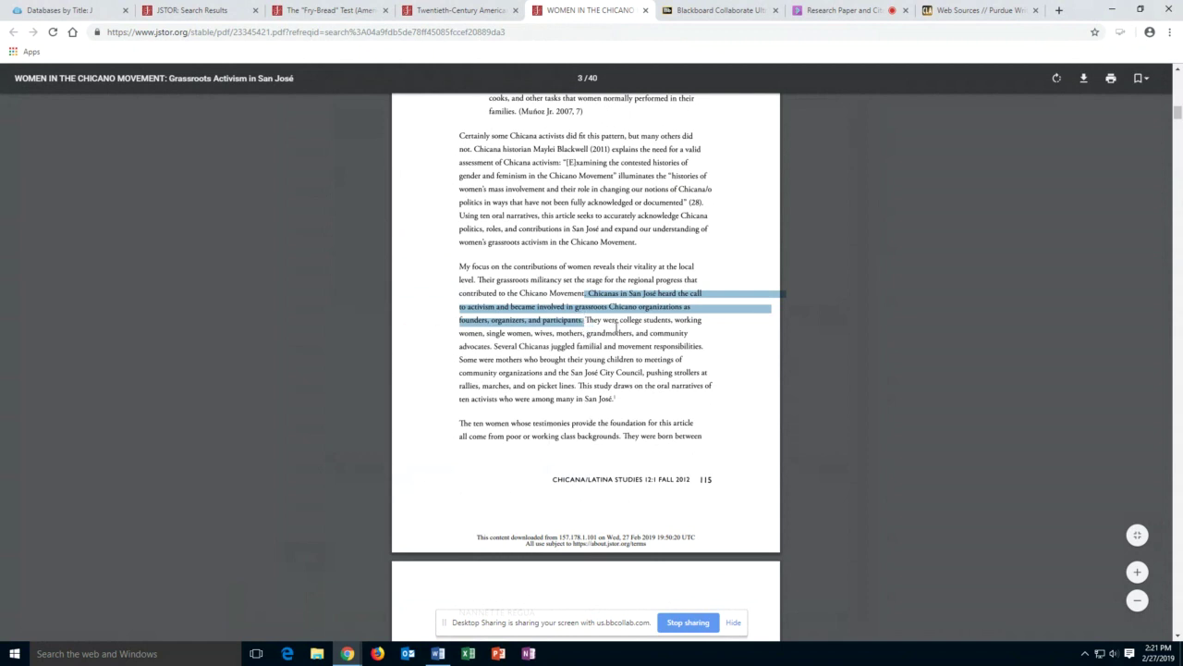
{"action": "left_click", "coordinate": [704, 479]}
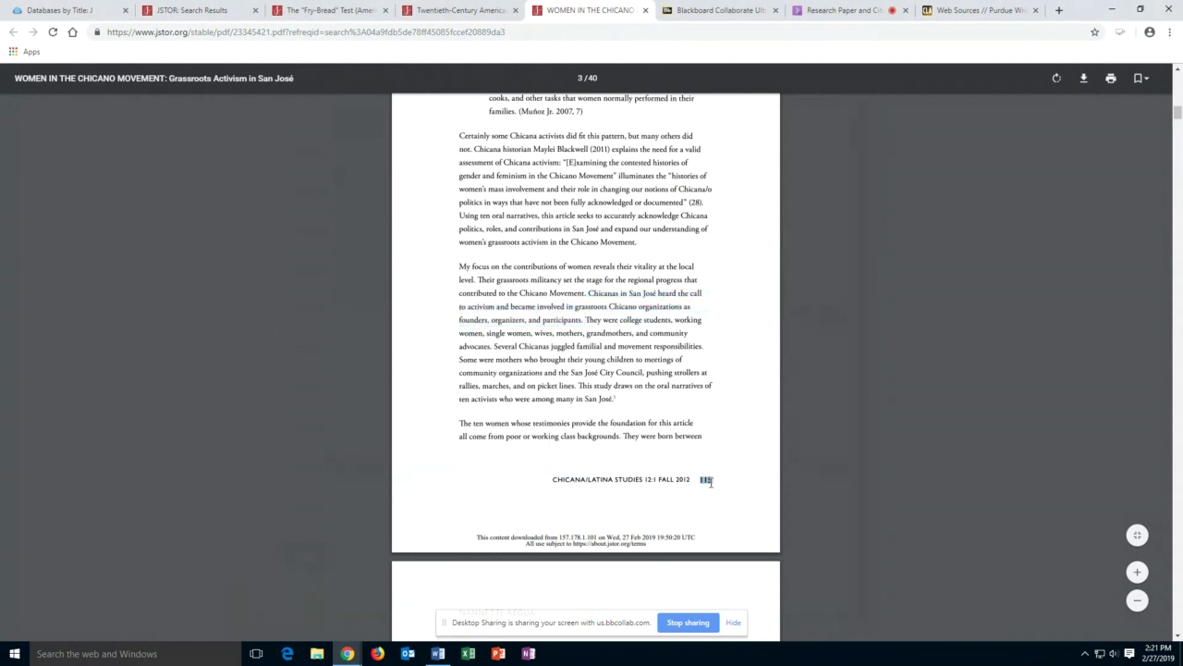
- Return to Word and end footnote 1 with the page number 115 and a period
{"action": "left_click", "coordinate": [438, 653]}
{"action": "scroll", "coordinate": [463, 491], "scroll_direction": "down", "scroll_amount": 2}
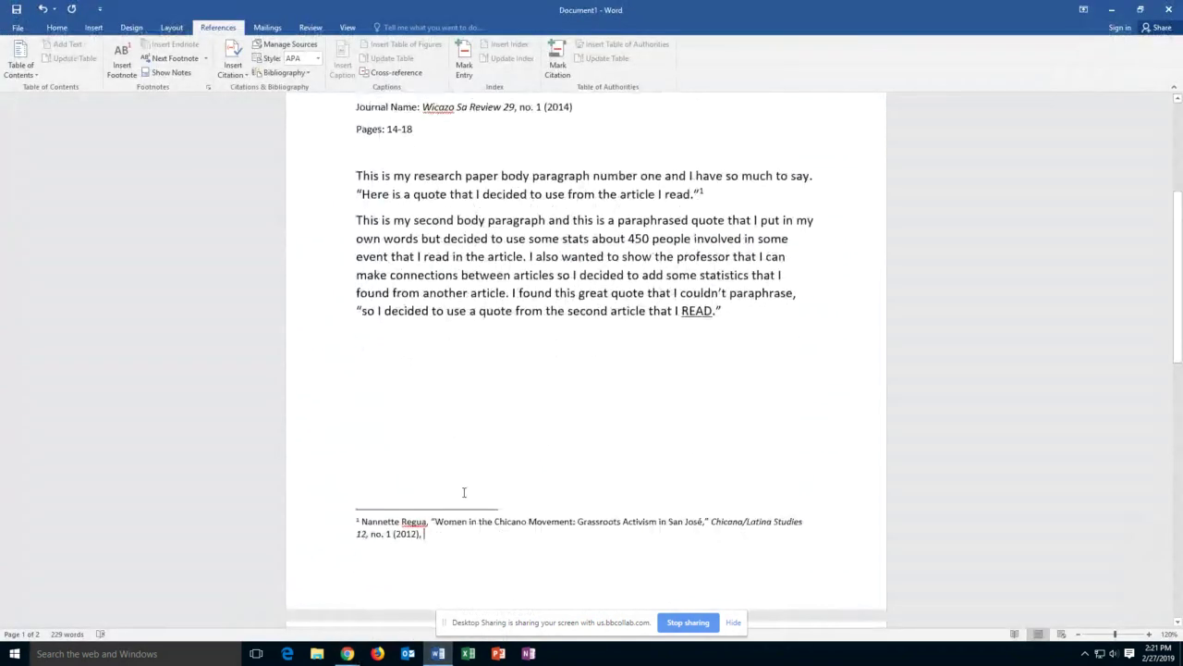
{"action": "left_click", "coordinate": [435, 527]}
{"action": "type", "text": "115."}
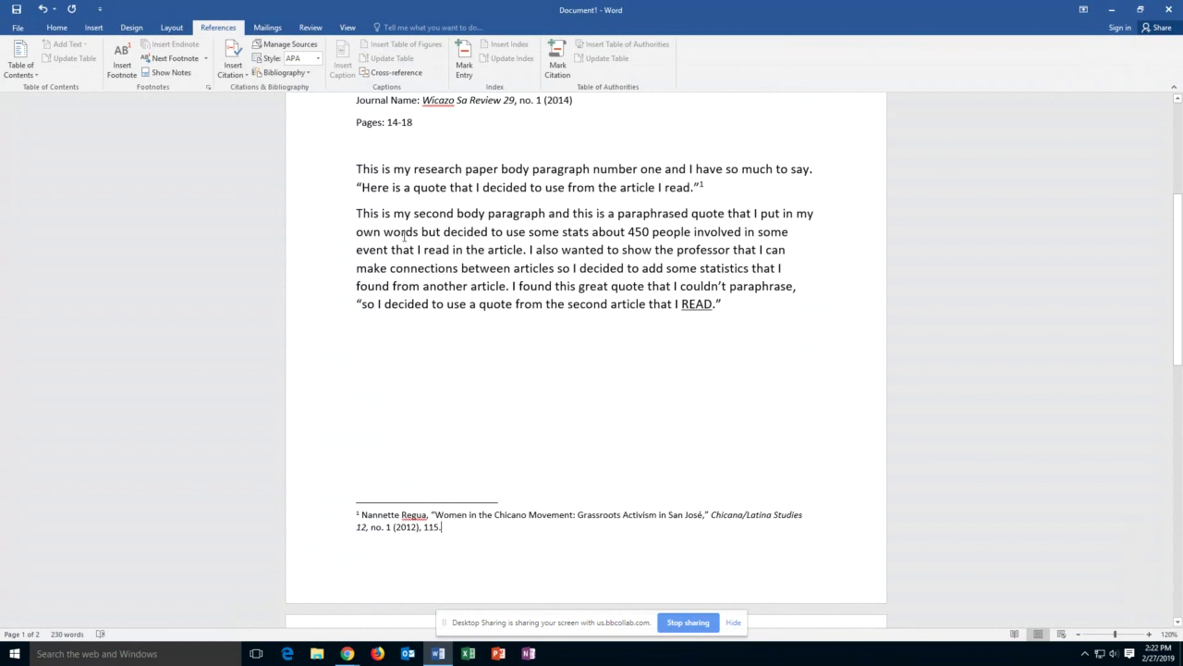
- Insert footnote 2 after "event that I read in the article." and enter the Article 1 author's last name and page 120 as a shortened citation
{"action": "left_click", "coordinate": [359, 217]}
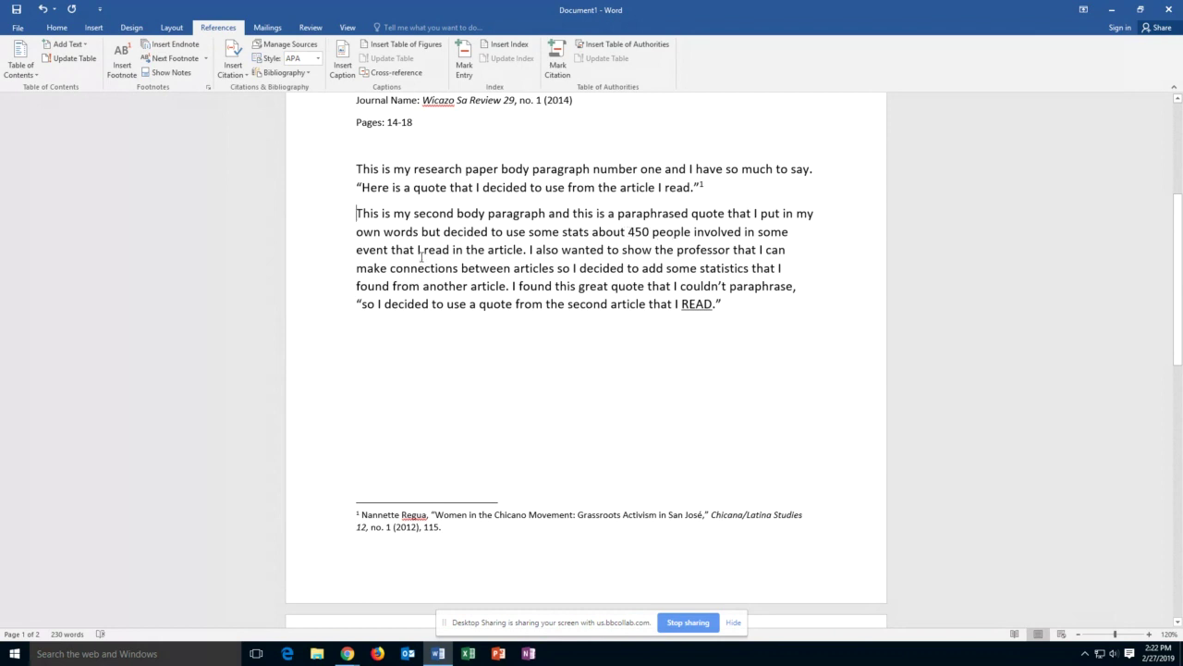
{"action": "left_click", "coordinate": [528, 258]}
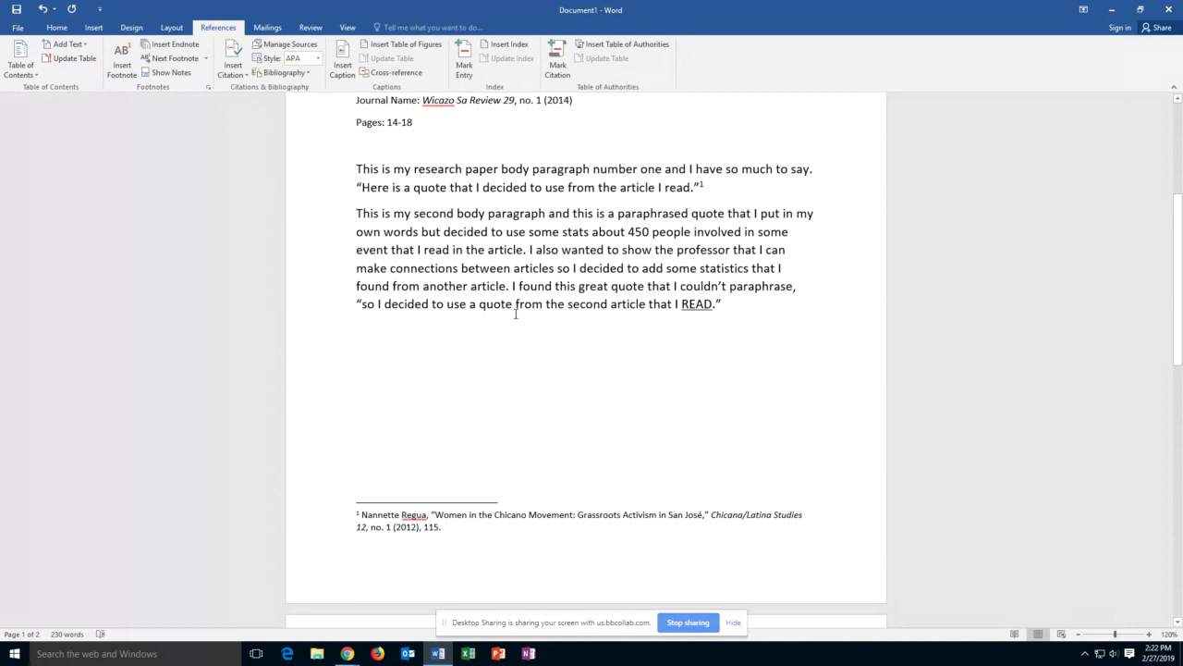
{"action": "left_click", "coordinate": [121, 65]}
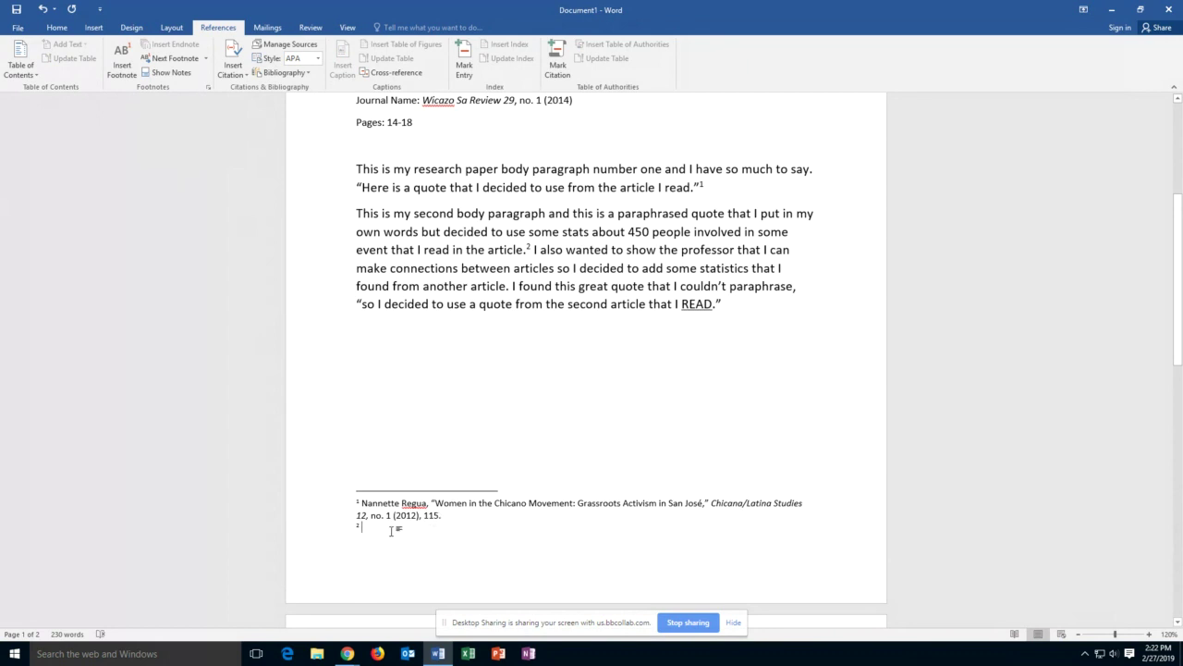
{"action": "type", "text": "Regua,"}
{"action": "type", "text": "1"}
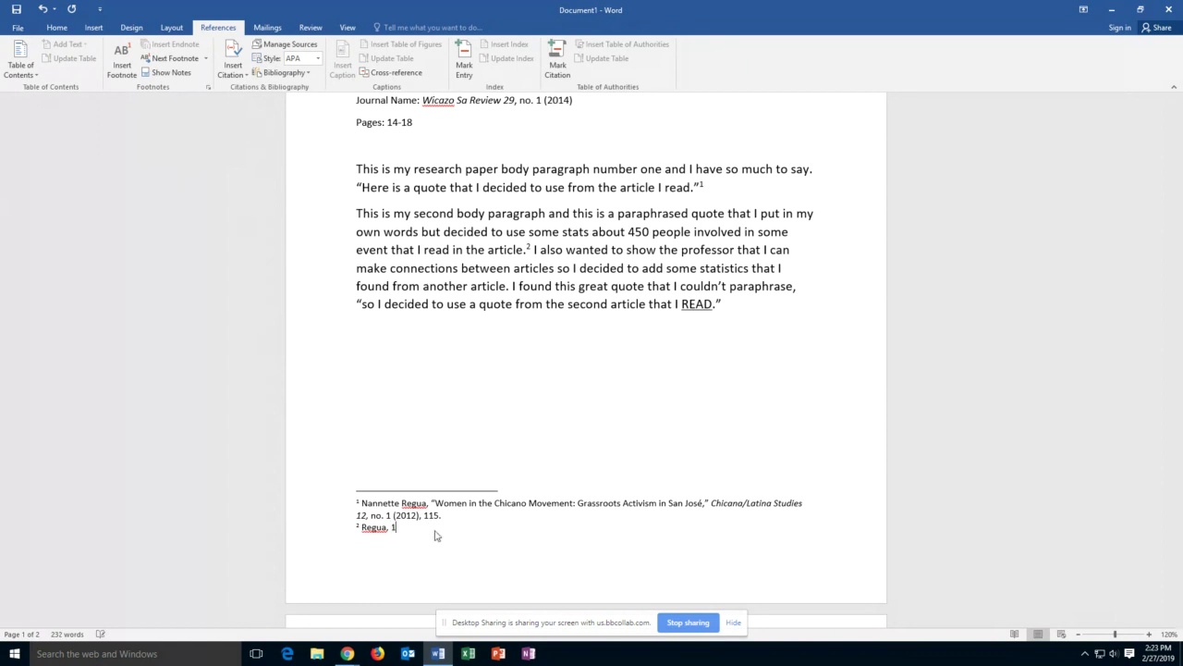
{"action": "type", "text": "20."}
- Place the insertion point after the closing quotation mark at the end of the second body paragraph
{"action": "scroll", "coordinate": [309, 330], "scroll_direction": "up", "scroll_amount": 5}
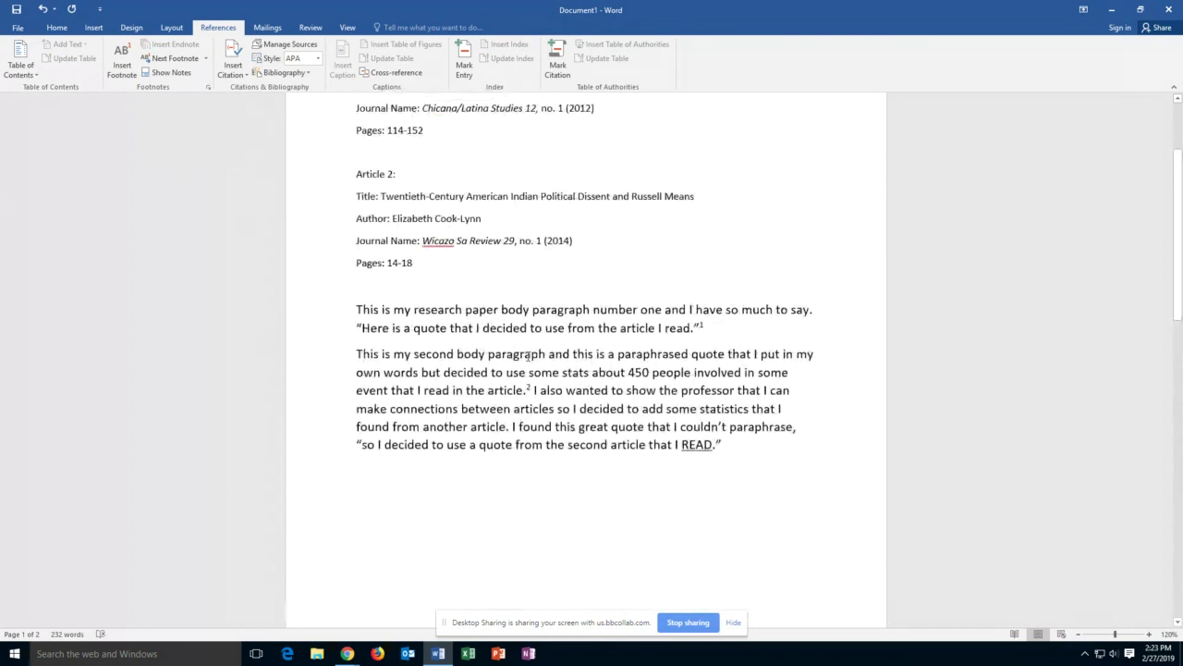
{"action": "scroll", "coordinate": [531, 390], "scroll_direction": "down", "scroll_amount": 3}
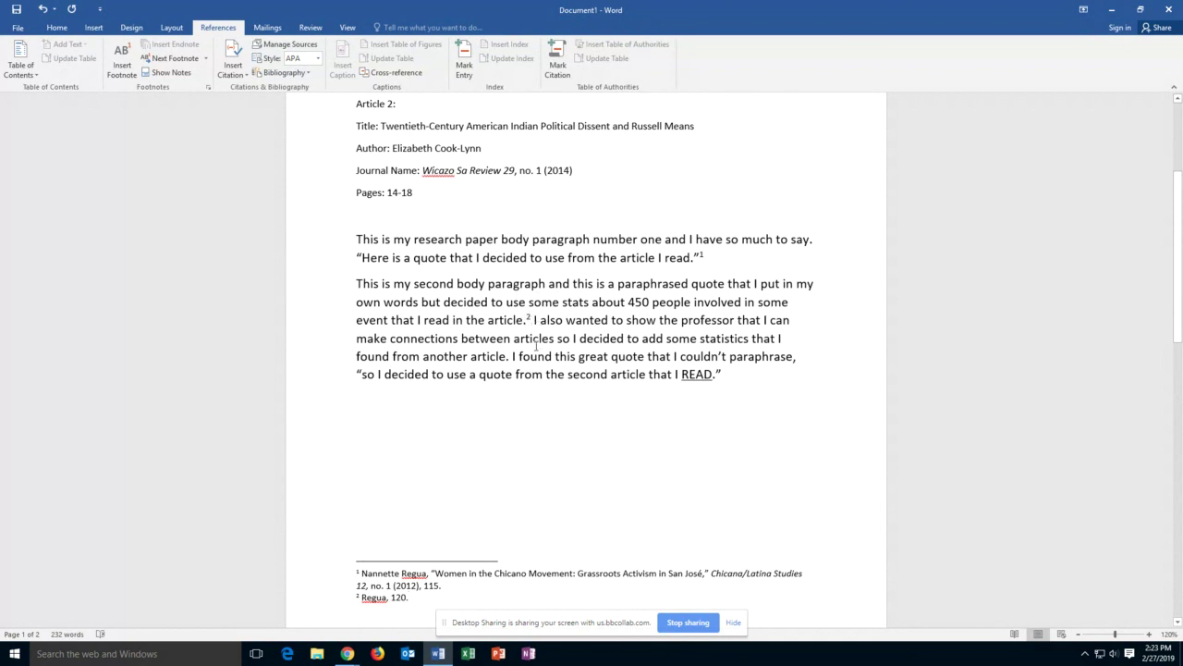
{"action": "scroll", "coordinate": [473, 489], "scroll_direction": "down", "scroll_amount": 3}
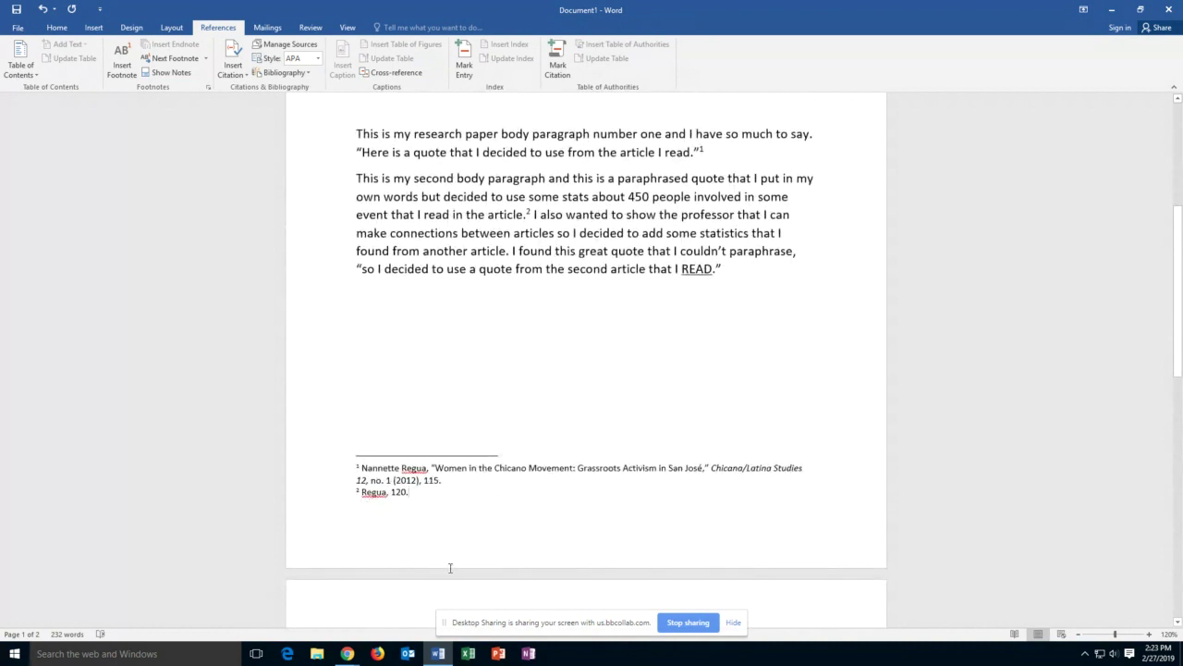
{"action": "scroll", "coordinate": [609, 288], "scroll_direction": "up", "scroll_amount": 5}
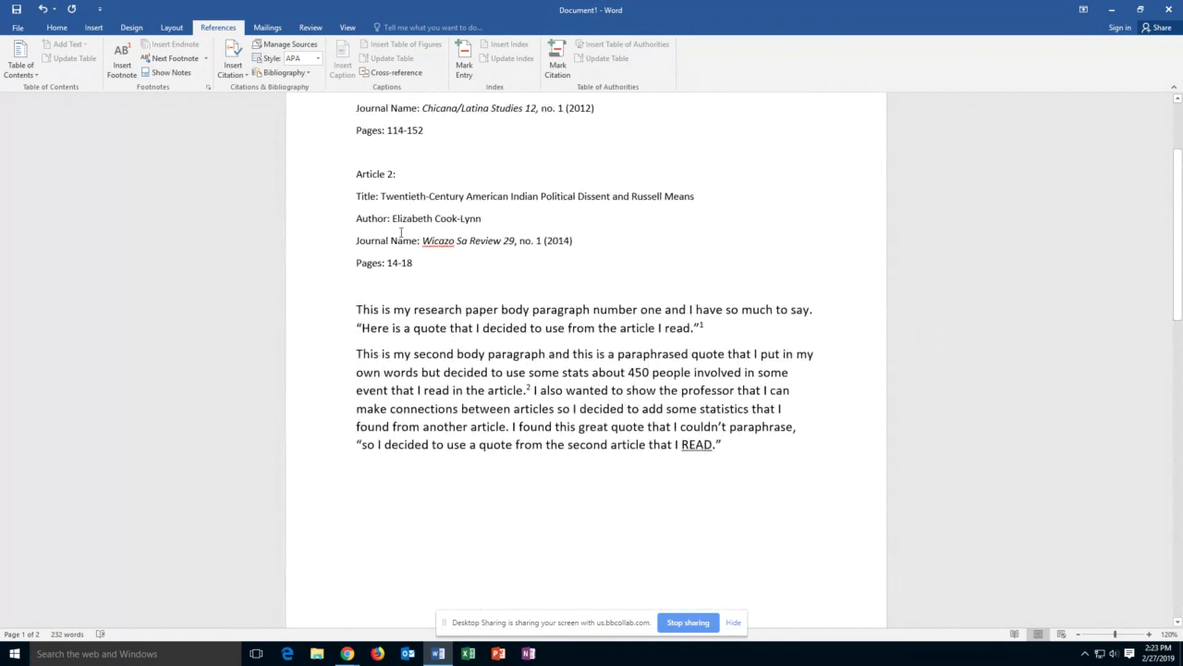
{"action": "scroll", "coordinate": [503, 265], "scroll_direction": "down", "scroll_amount": 1}
{"action": "scroll", "coordinate": [503, 265], "scroll_direction": "down", "scroll_amount": 1}
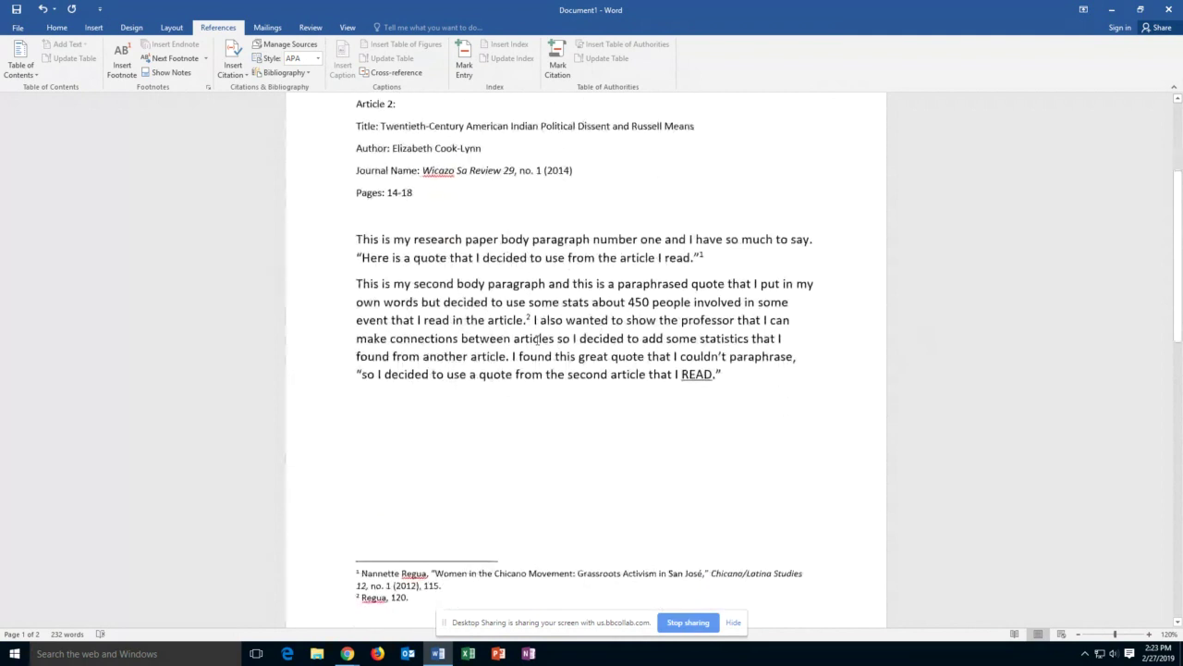
{"action": "left_click", "coordinate": [715, 376]}
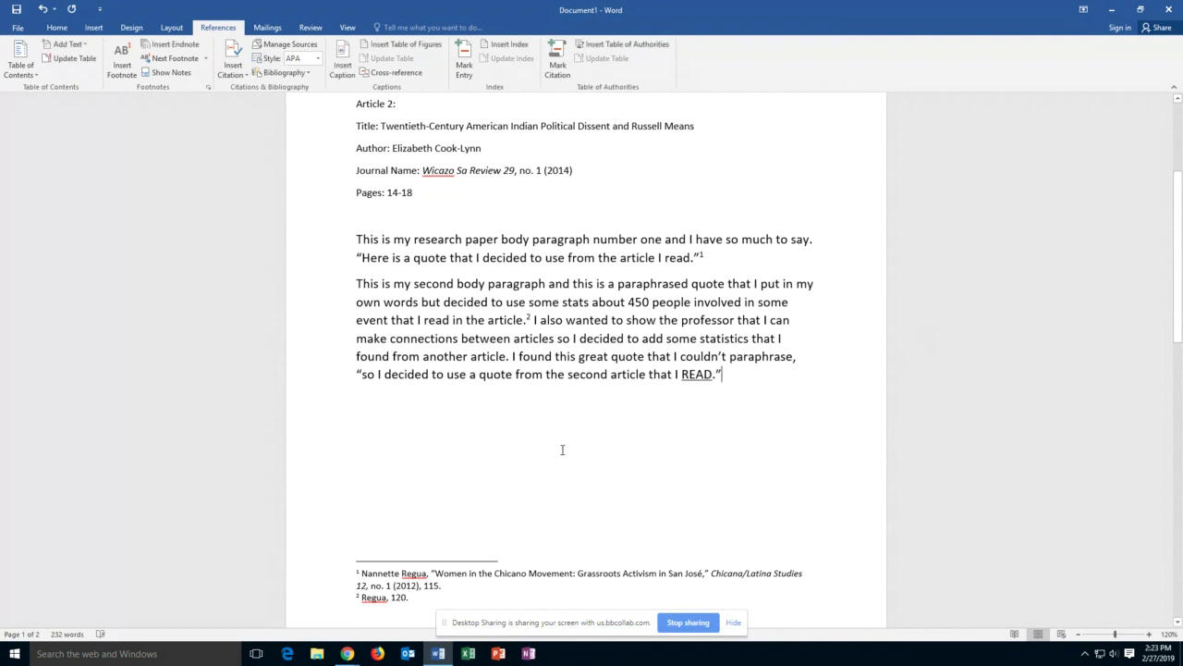
{"action": "scroll", "coordinate": [466, 339], "scroll_direction": "up", "scroll_amount": 2}
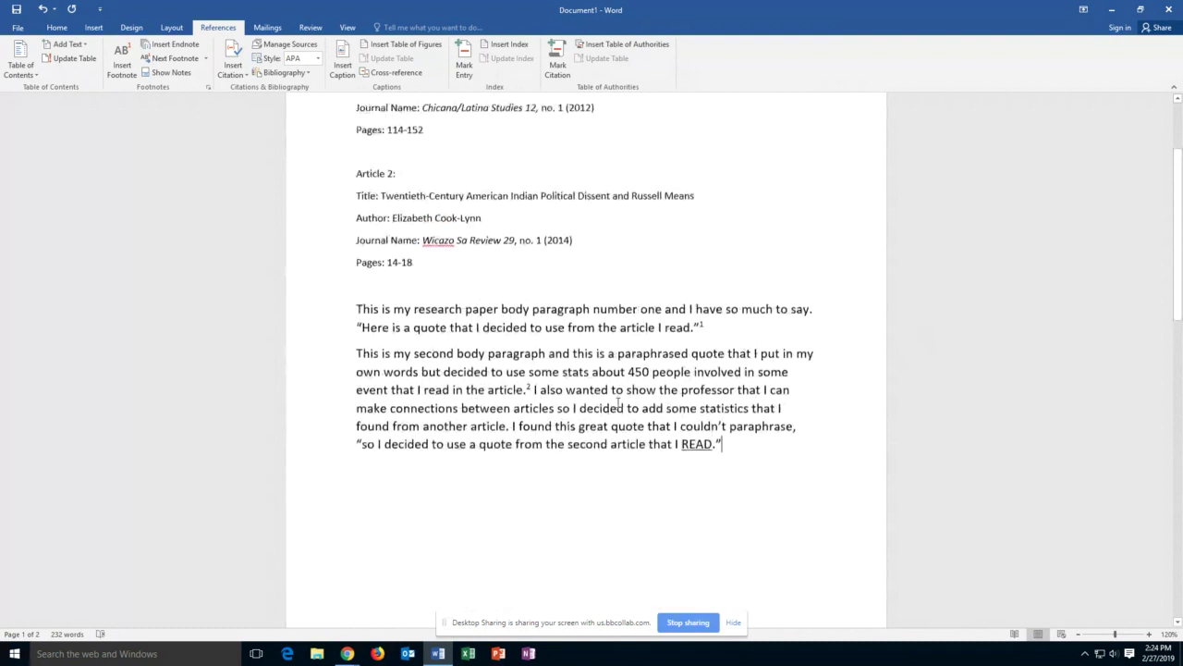
- Switch to Chrome and find the printed page number for the passage starting "Various U.S. politicians and government agencies" in the Twentieth-Century American Indian Political Dissent PDF
{"action": "mouse_move", "coordinate": [350, 654]}
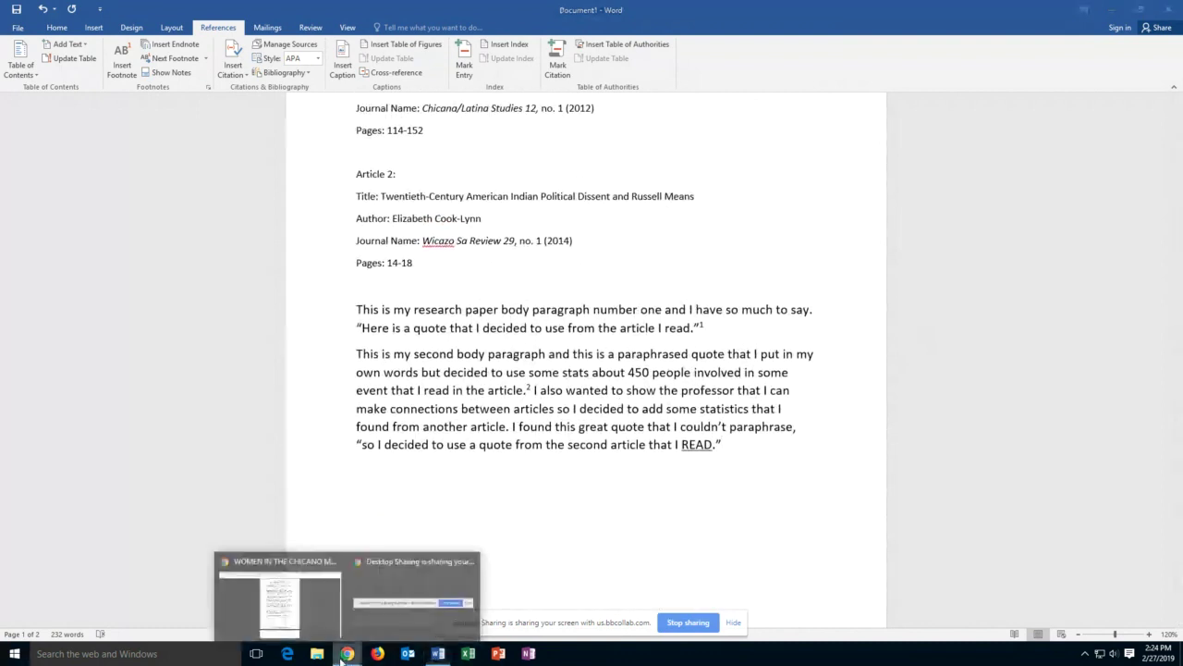
{"action": "left_click", "coordinate": [316, 613]}
{"action": "left_click", "coordinate": [452, 9]}
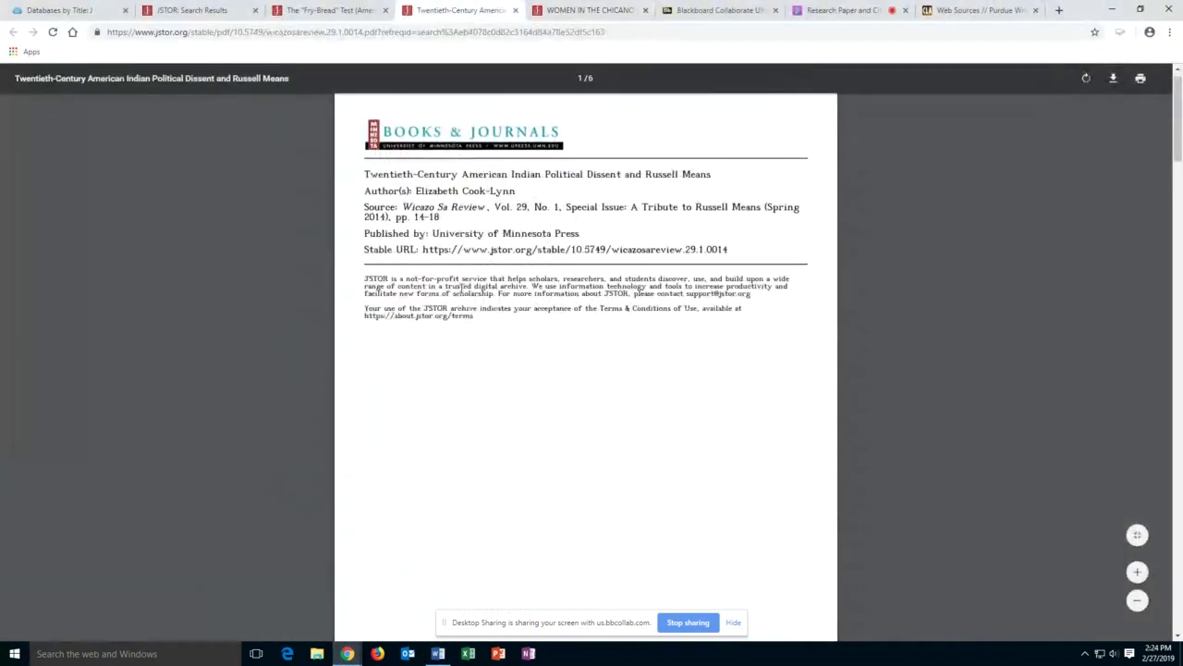
{"action": "scroll", "coordinate": [469, 303], "scroll_direction": "down", "scroll_amount": 7}
{"action": "scroll", "coordinate": [470, 304], "scroll_direction": "down", "scroll_amount": 5}
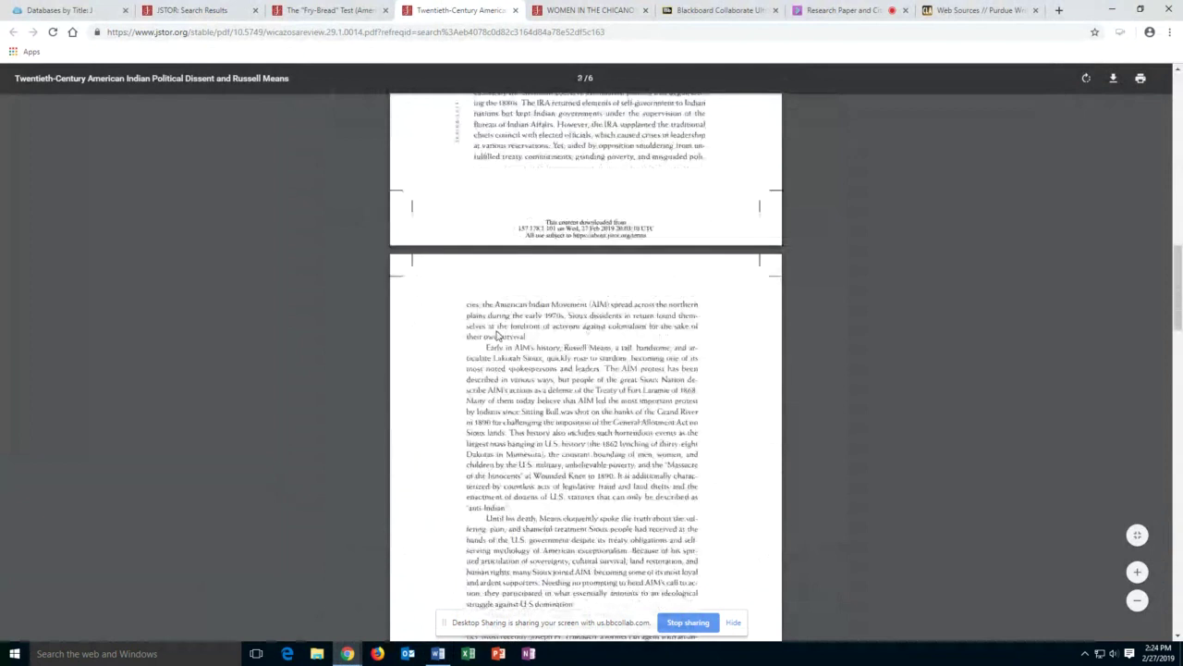
{"action": "scroll", "coordinate": [647, 370], "scroll_direction": "down", "scroll_amount": 2}
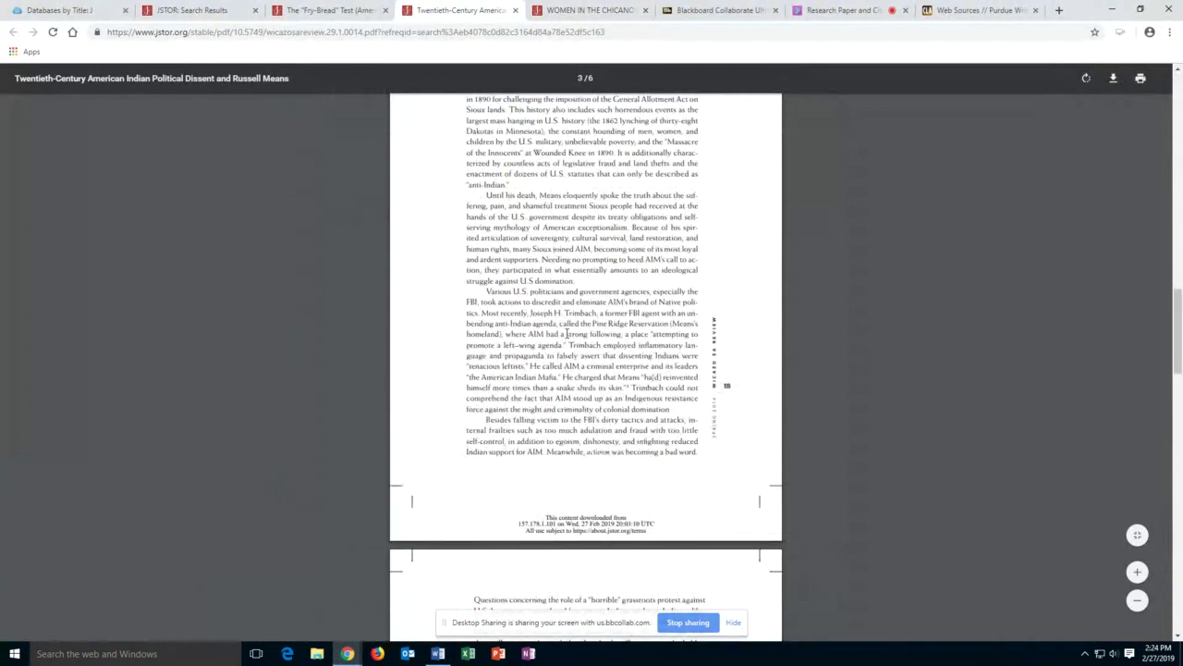
{"action": "mouse_move", "coordinate": [486, 291]}
{"action": "left_mouse_down"}
{"action": "mouse_move", "coordinate": [662, 302]}
{"action": "mouse_move", "coordinate": [481, 304]}
{"action": "left_mouse_up"}
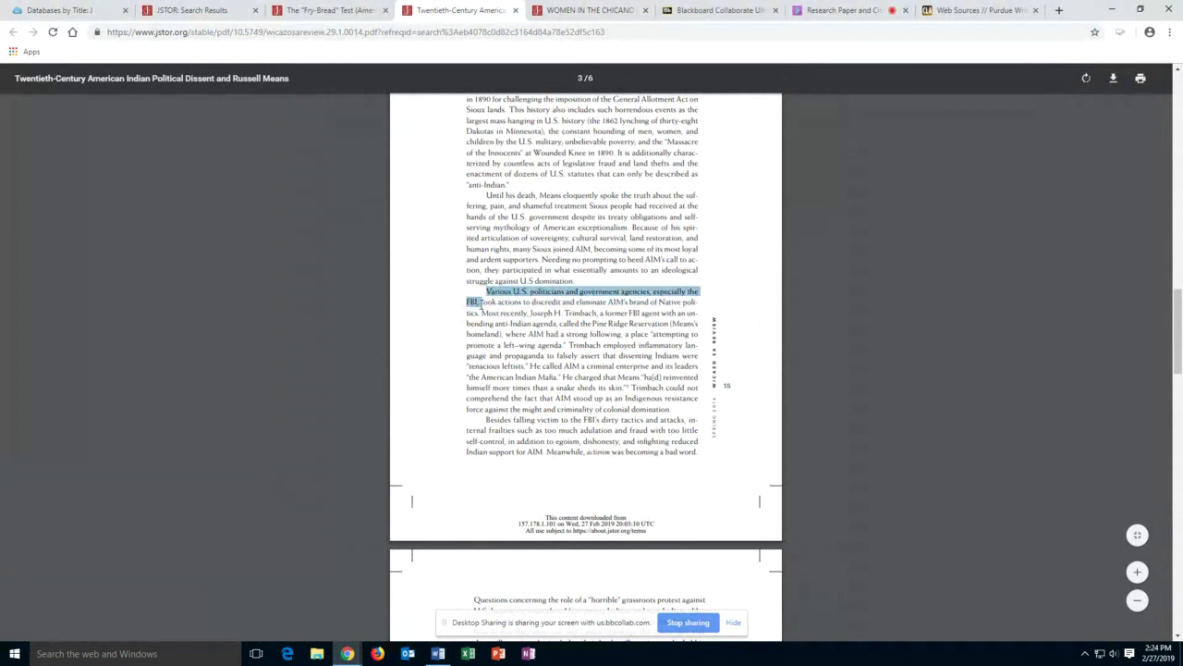
{"action": "left_click", "coordinate": [719, 388]}
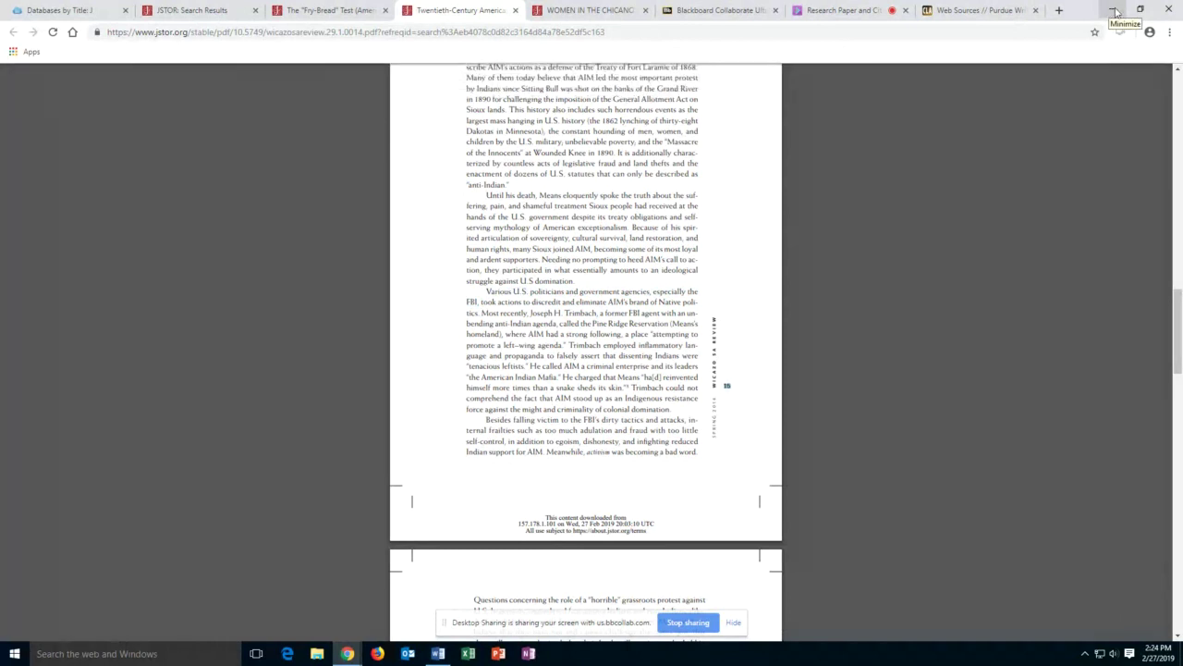
- Return to Word and insert footnote 3 after the quote that ends the second body paragraph
{"action": "left_click", "coordinate": [1113, 11]}
{"action": "scroll", "coordinate": [600, 265], "scroll_direction": "up", "scroll_amount": 1}
{"action": "scroll", "coordinate": [592, 264], "scroll_direction": "down", "scroll_amount": 2}
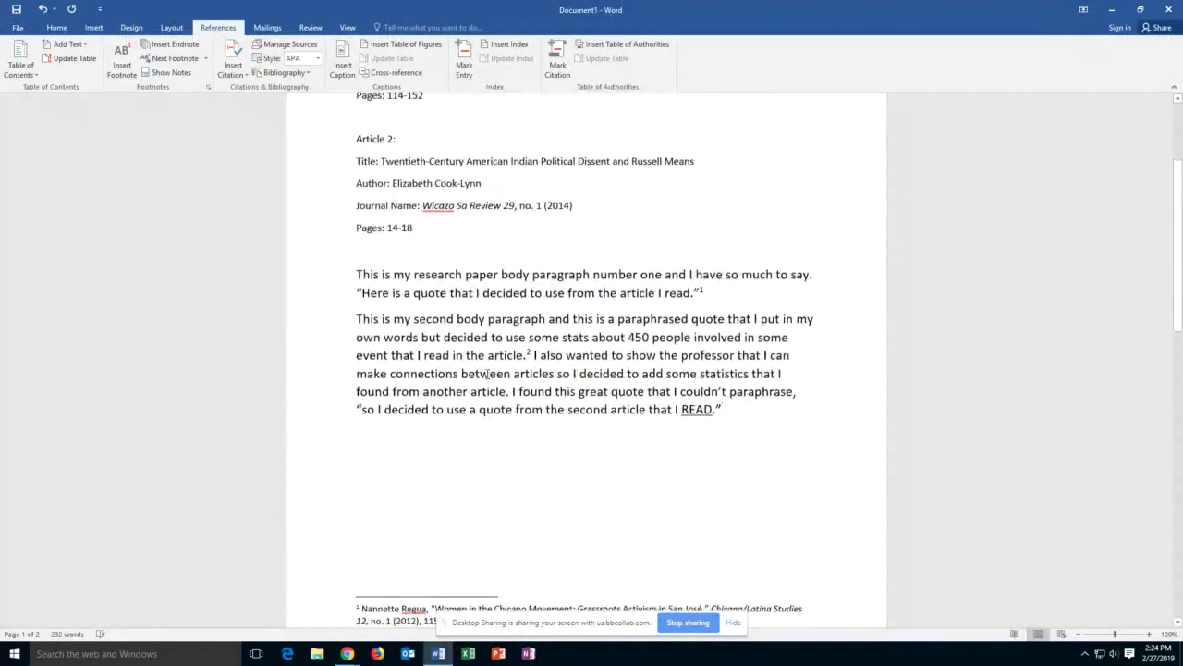
{"action": "scroll", "coordinate": [508, 236], "scroll_direction": "down", "scroll_amount": 1, "text": "ctrl"}
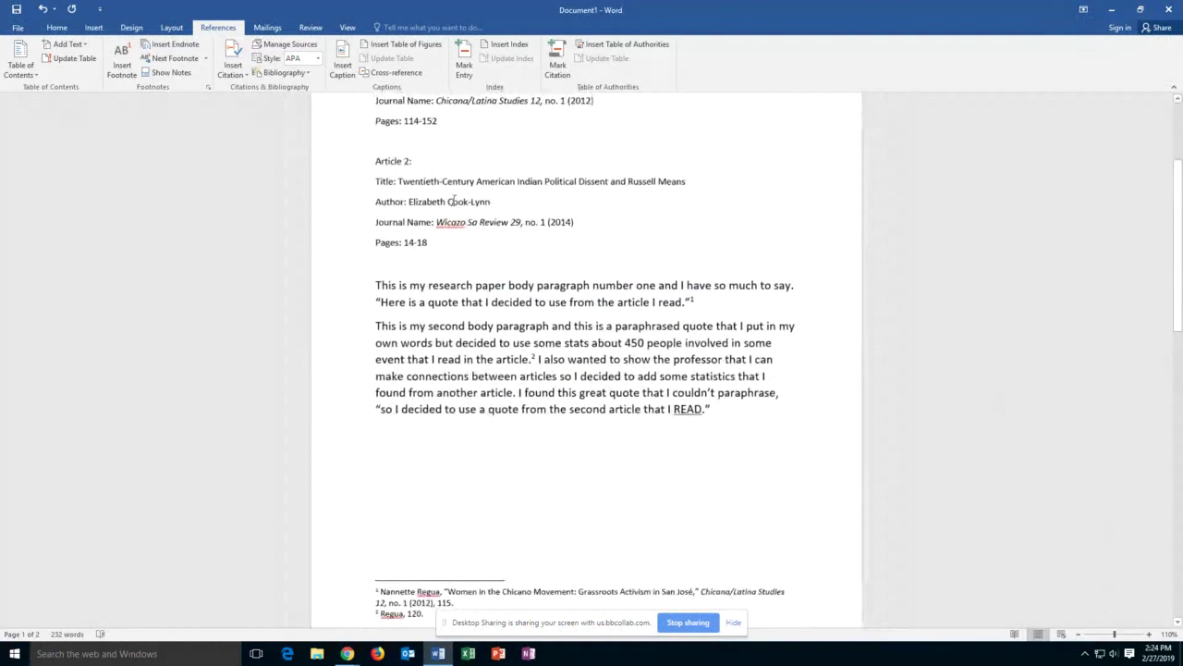
{"action": "scroll", "coordinate": [453, 211], "scroll_direction": "down", "scroll_amount": 1}
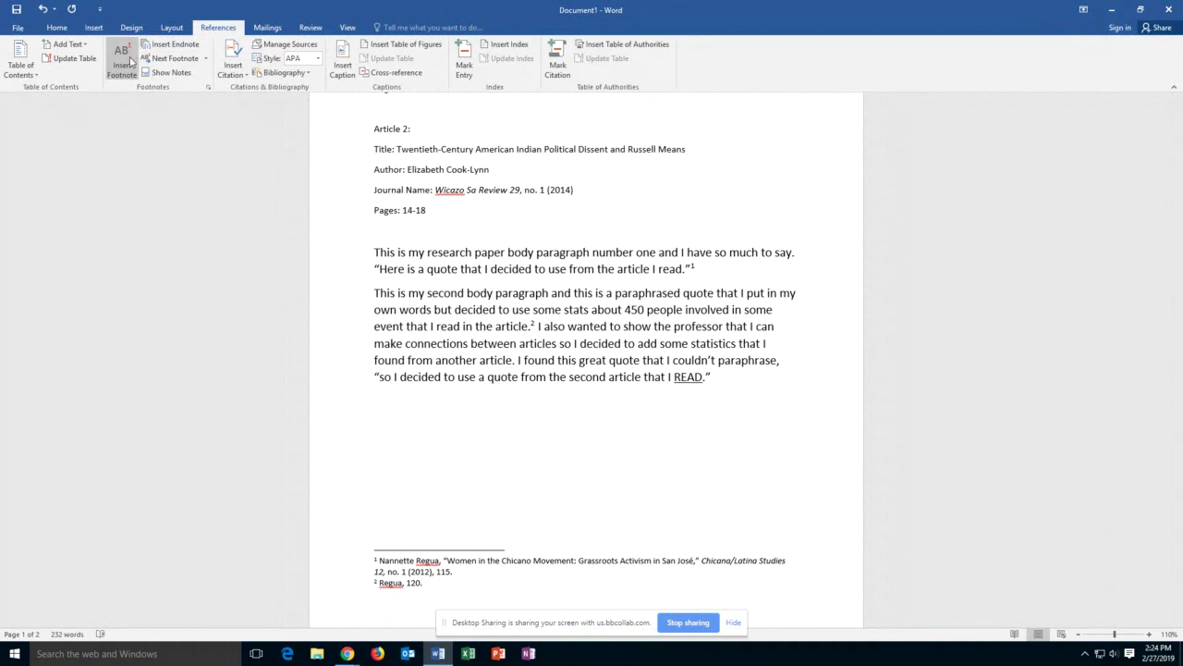
{"action": "left_click", "coordinate": [124, 69]}
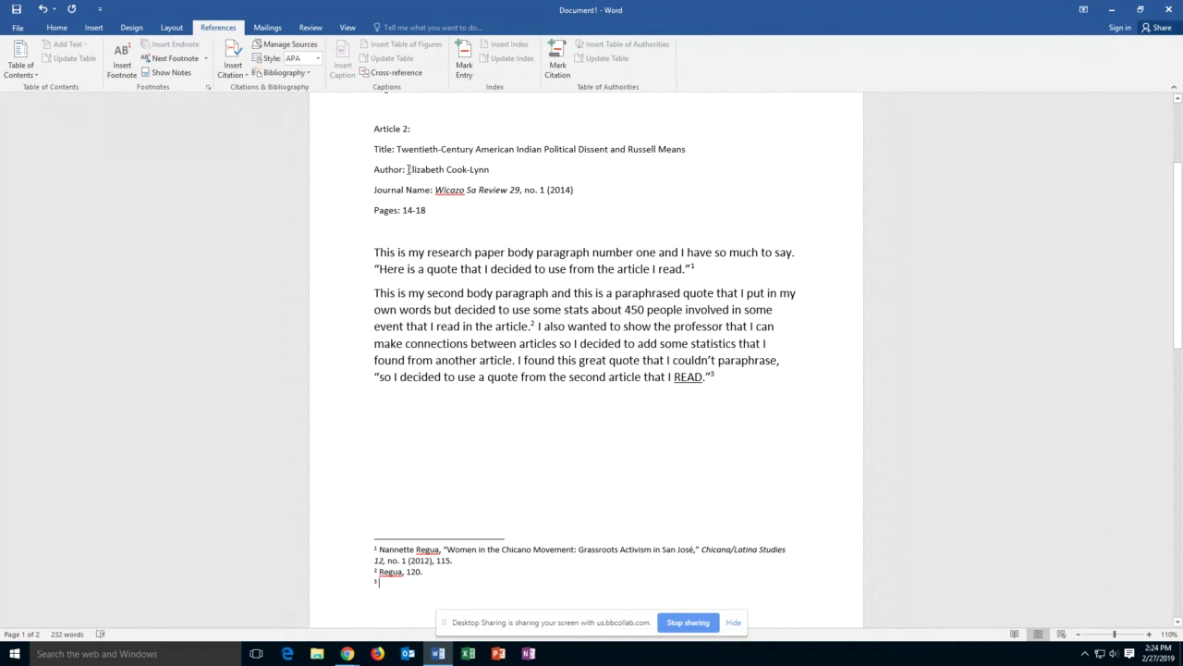
- Move the Article 2 author's name from the source notes into footnote 3 and add a comma after it
{"action": "left_click_drag", "start_coordinate": [408, 169], "coordinate": [400, 586]}
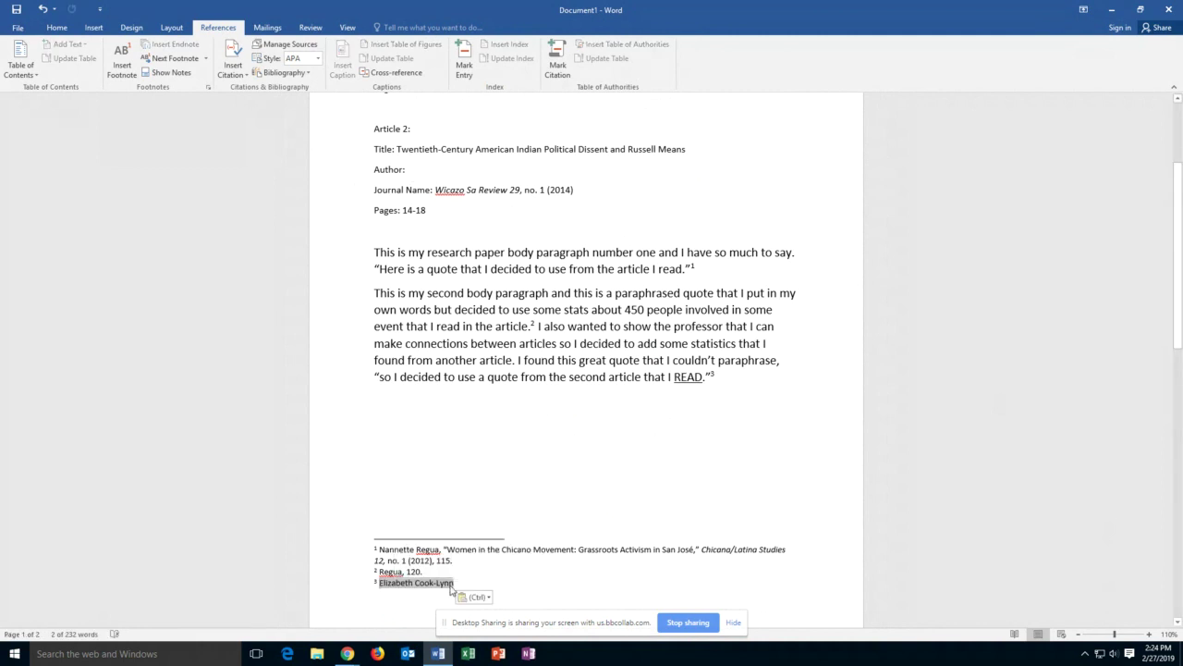
{"action": "left_click", "coordinate": [456, 583]}
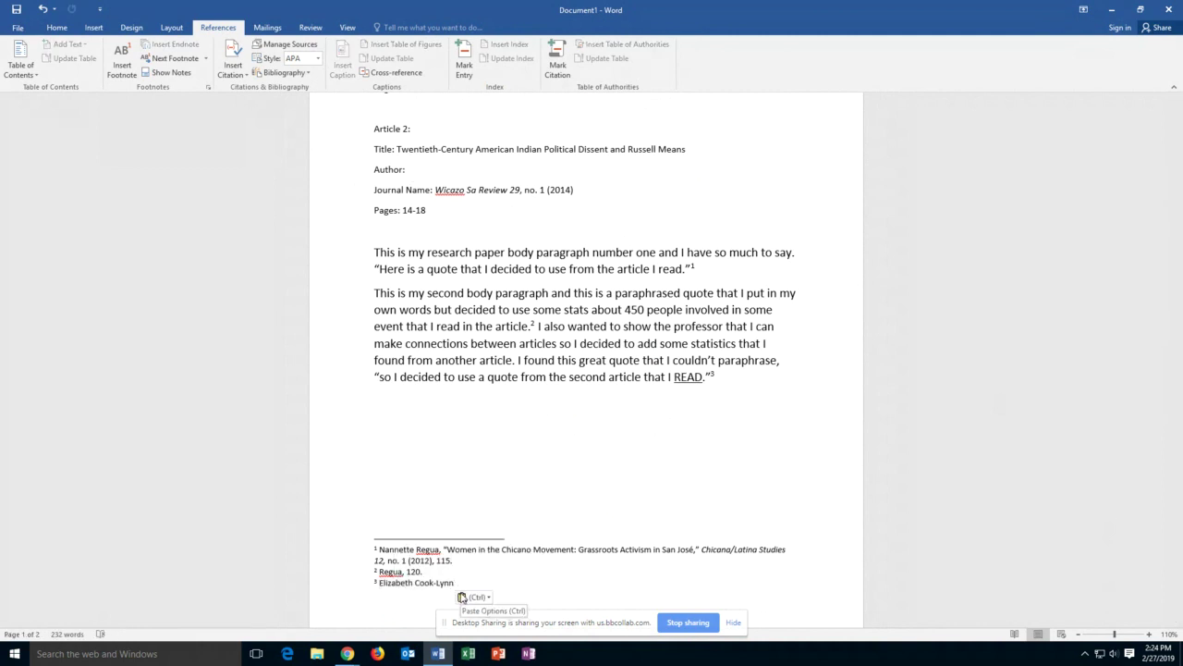
{"action": "type", "text": ","}
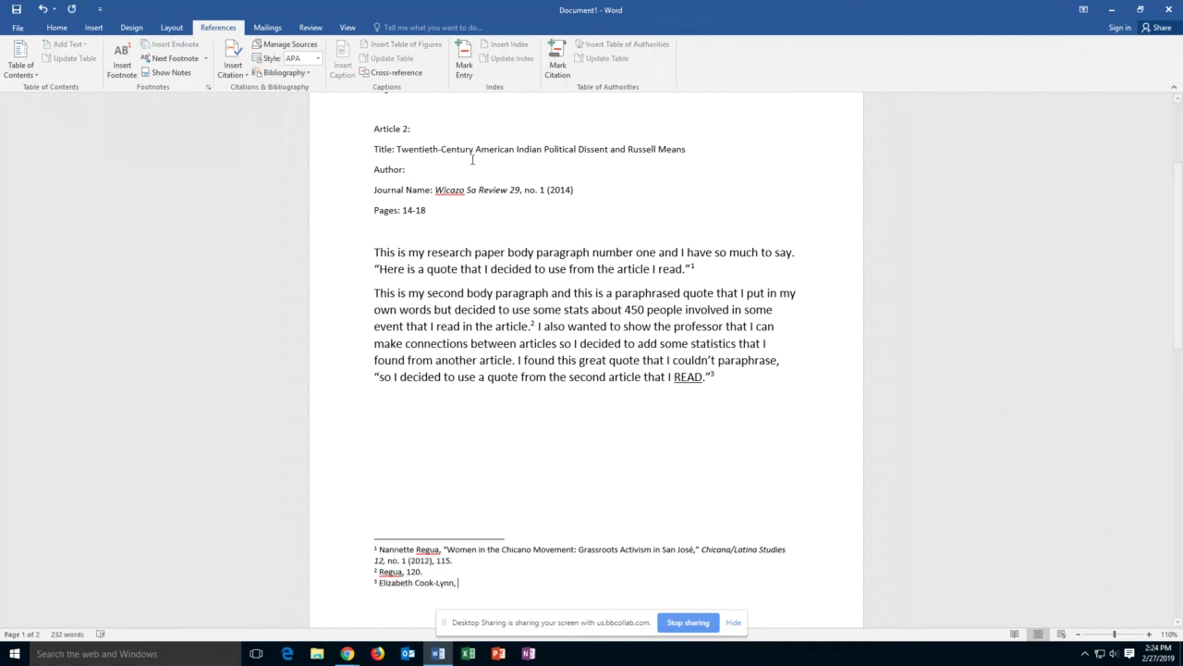
- Copy the title "Twentieth-Century American Indian Political Dissent and Russell Means" into footnote 3 after the author's name, and put an opening quotation mark before it
{"action": "left_click_drag", "start_coordinate": [398, 148], "coordinate": [686, 152]}
{"action": "key", "text": "ctrl+c"}
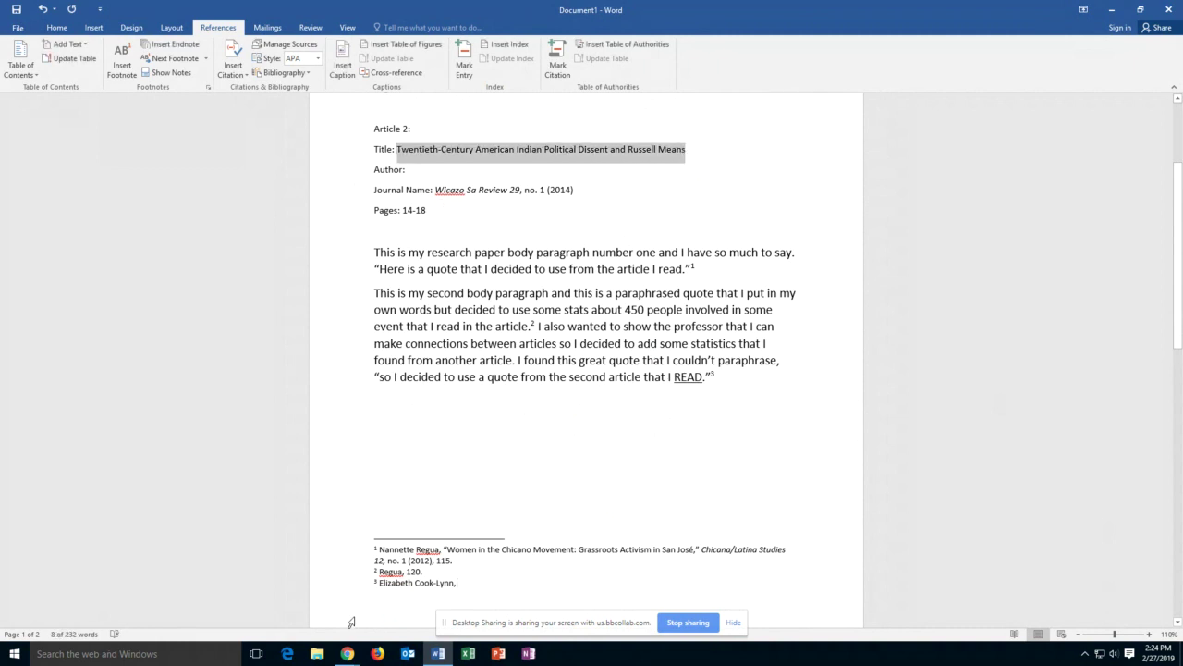
{"action": "left_click", "coordinate": [456, 587]}
{"action": "key", "text": "ctrl+v"}
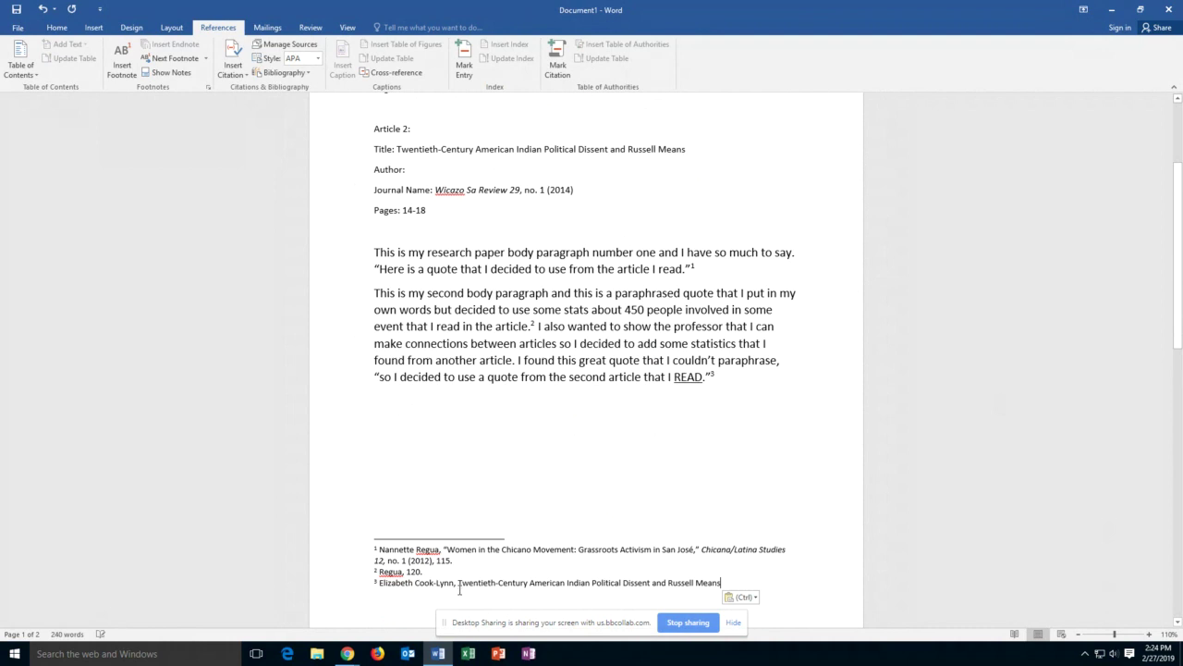
{"action": "left_click", "coordinate": [460, 590]}
{"action": "type", "text": "\""}
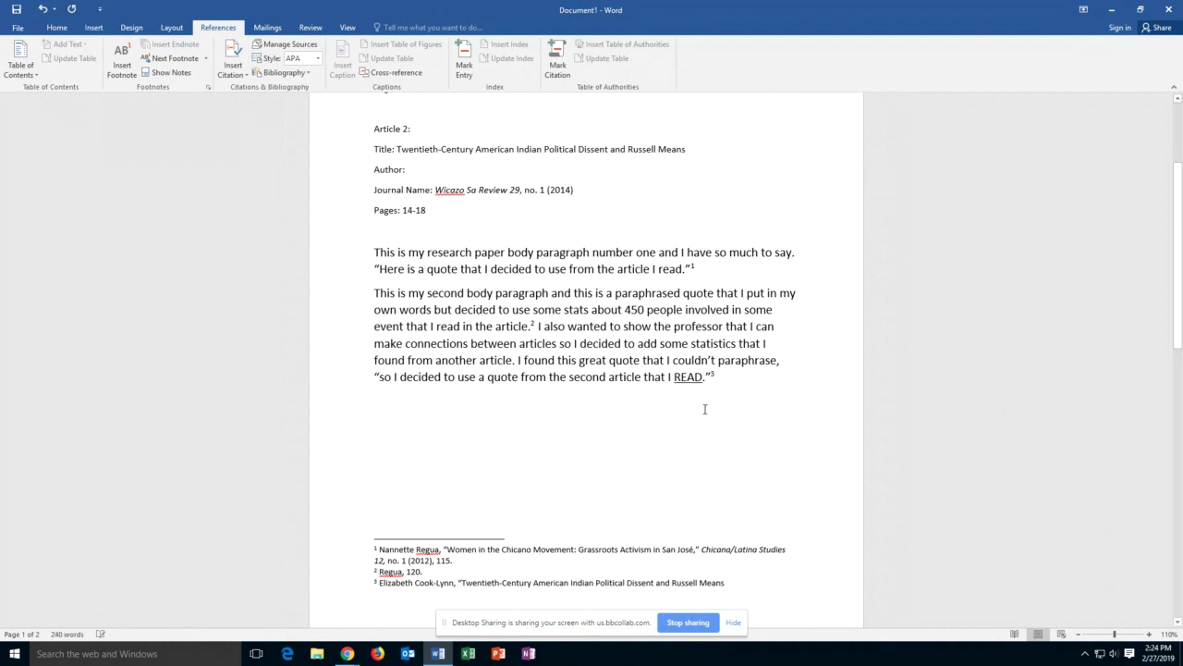
- Close footnote 3's title with a comma and quotation mark, and copy the Article 2 journal details "Wicazo Sa Review 29, no. 1 (2014)" after it
{"action": "left_click", "coordinate": [727, 584]}
{"action": "type", "text": ",\""}
{"action": "left_click_drag", "start_coordinate": [440, 190], "coordinate": [576, 190]}
{"action": "key", "text": "ctrl+c"}
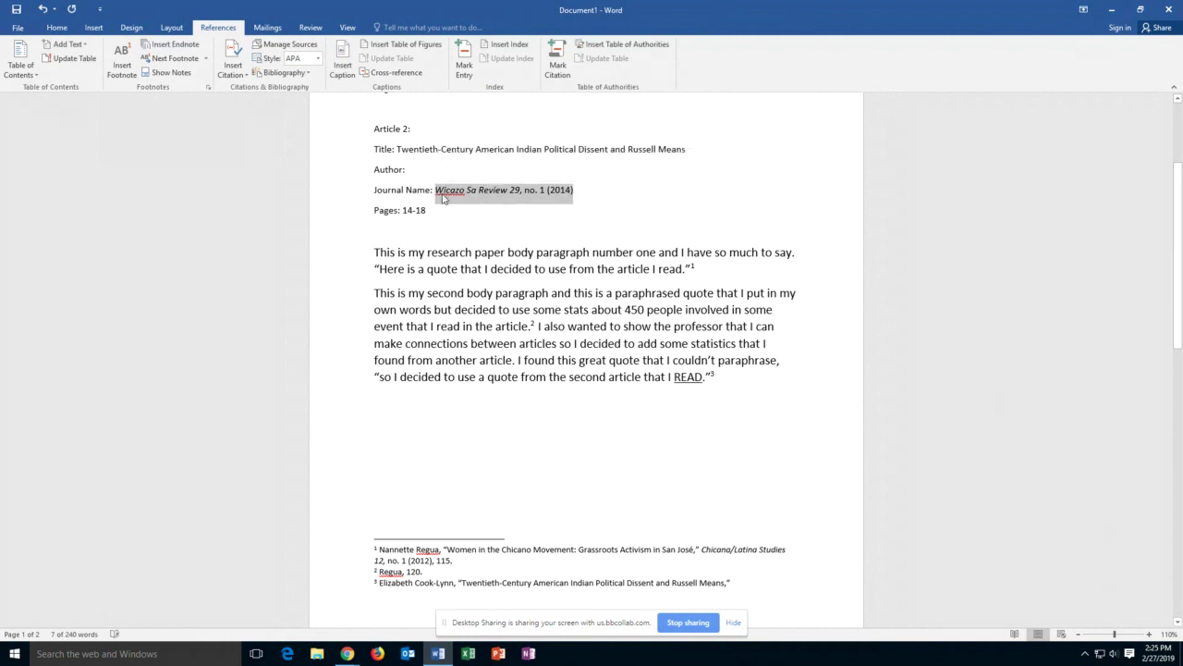
{"action": "scroll", "coordinate": [693, 515], "scroll_direction": "down", "scroll_amount": 1}
{"action": "left_click", "coordinate": [732, 493]}
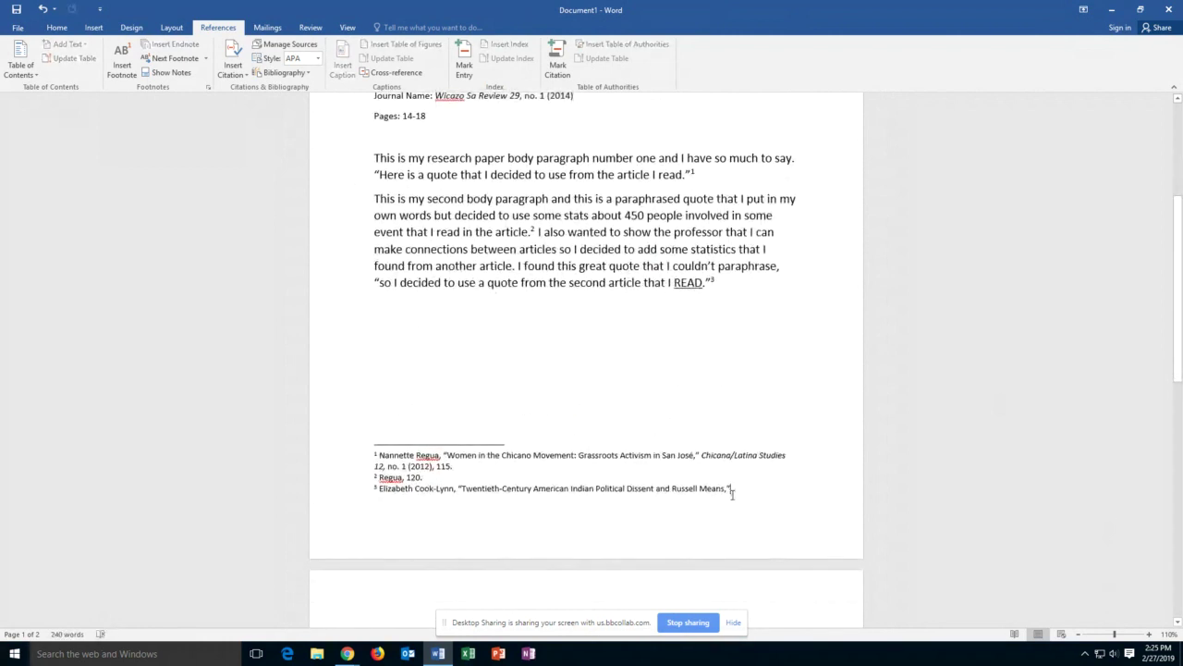
{"action": "key", "text": "ctrl+v"}
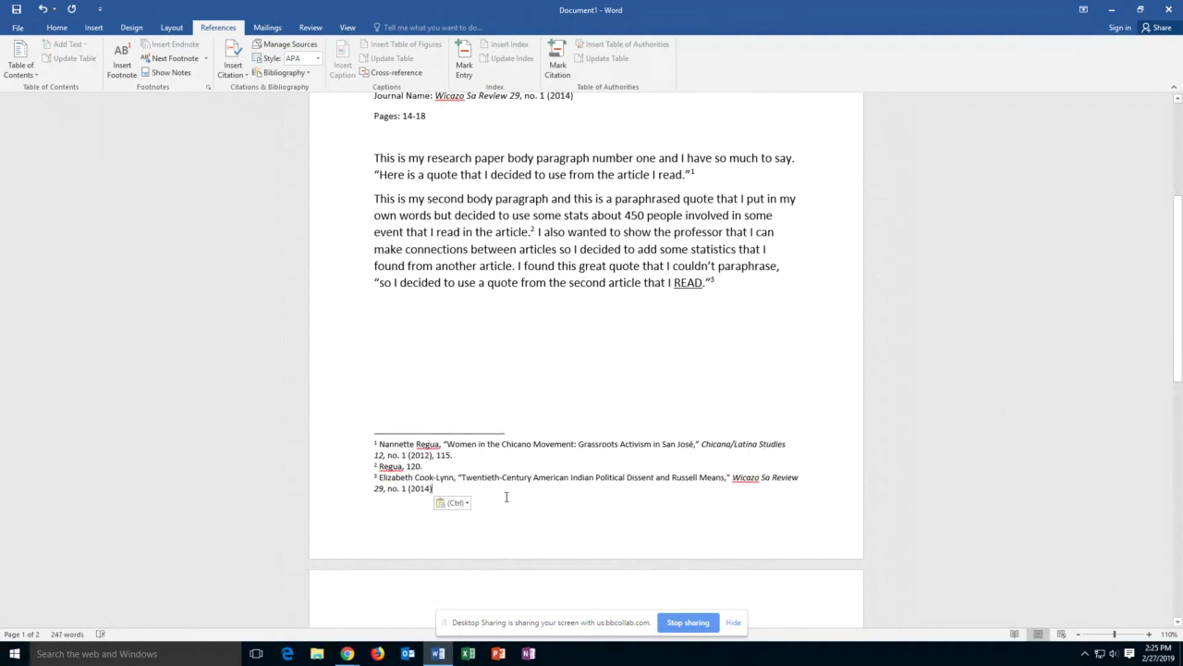
- Finish footnote 3 with a comma, the page number 15 and a closing period
{"action": "type", "text": ", "}
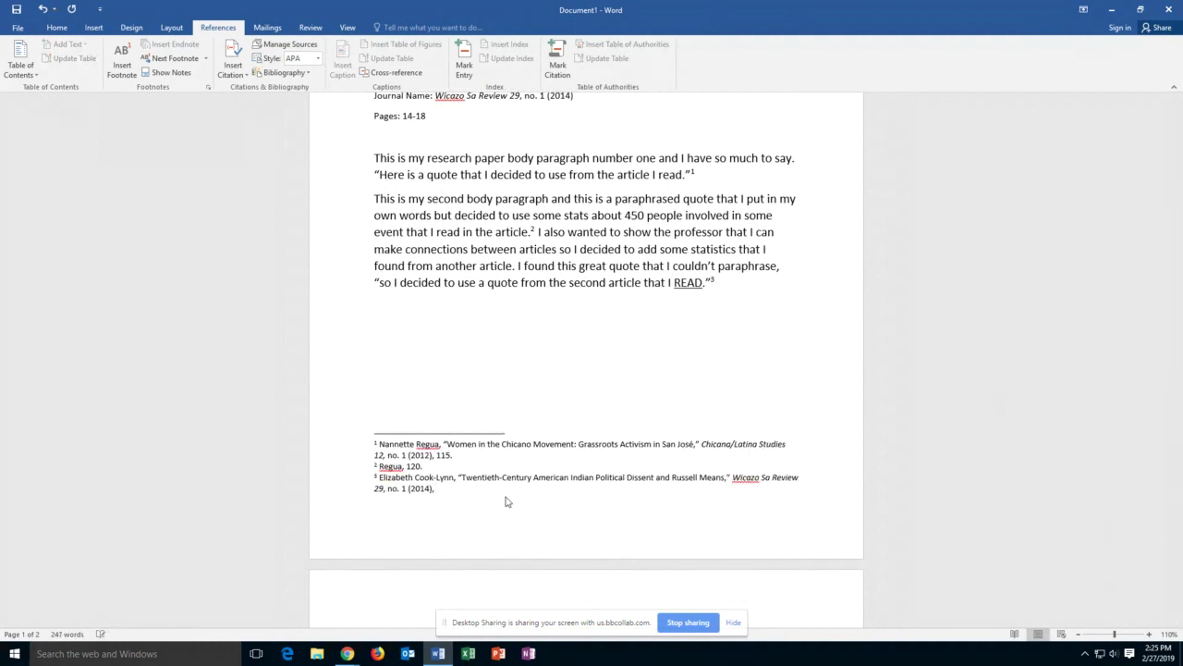
{"action": "type", "text": "15"}
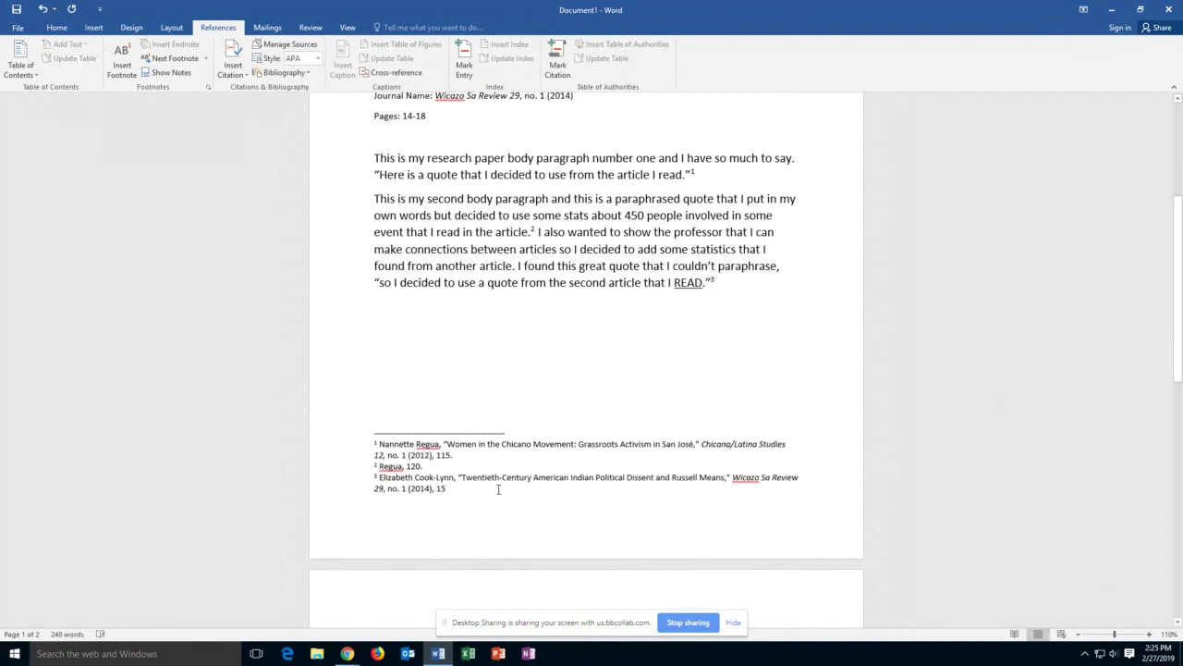
{"action": "type", "text": "."}
- Continue the second body paragraph after footnote mark 3 with "Here I continue to write and decide to paraphrase ne topics and stats."
{"action": "left_click", "coordinate": [720, 283]}
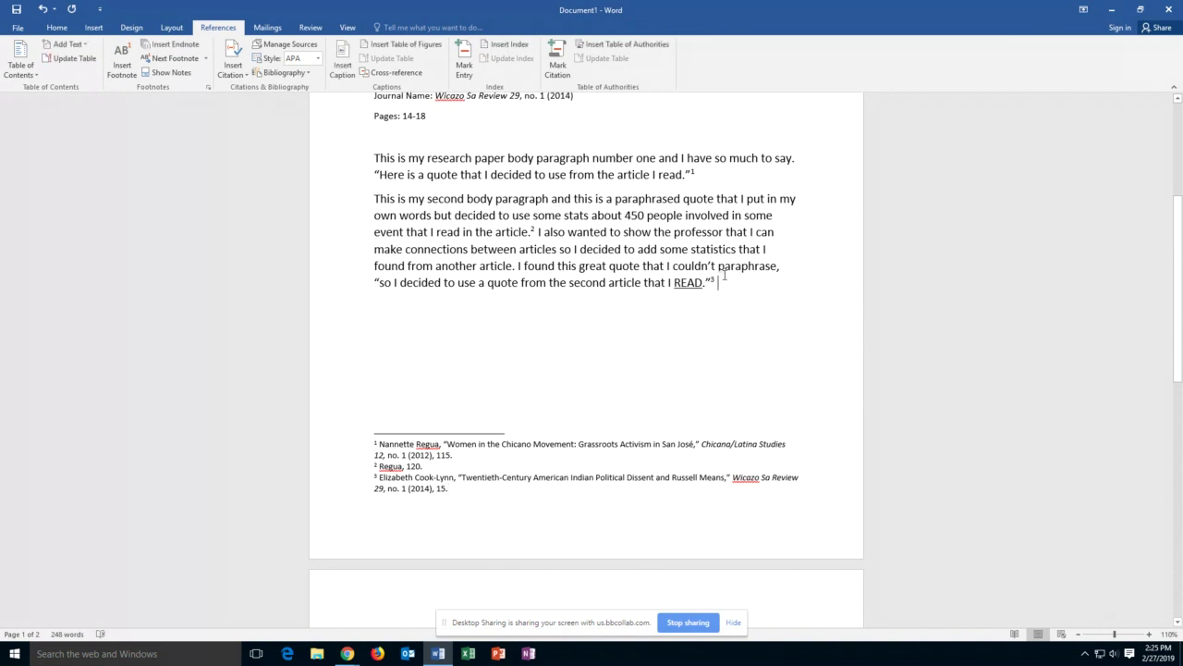
{"action": "type", "text": "Here is"}
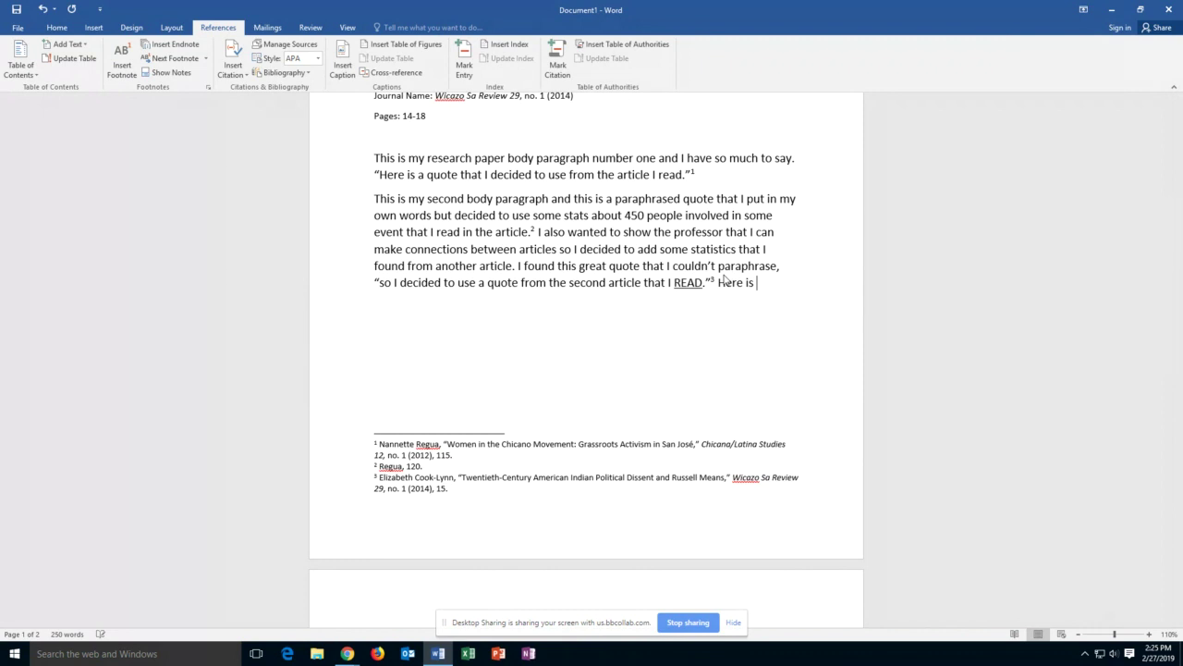
{"action": "key", "text": "BackSpace"}
{"action": "type", "text": "continue to"}
{"action": "type", "text": " write and "}
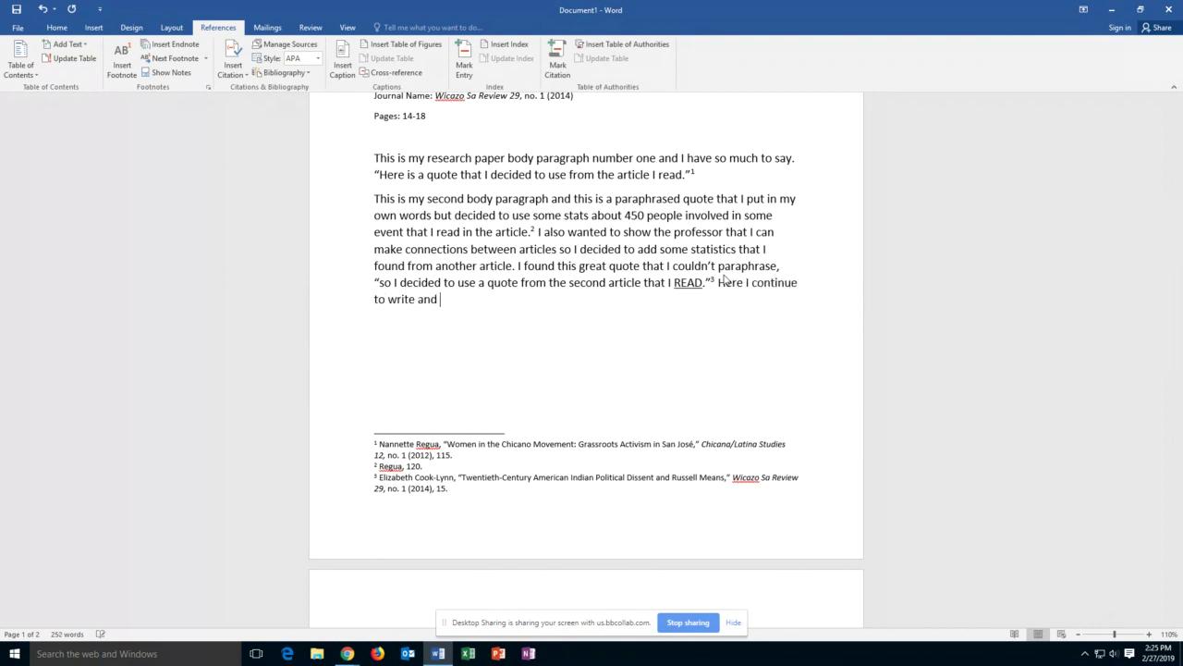
{"action": "type", "text": "decide to paraphrase"}
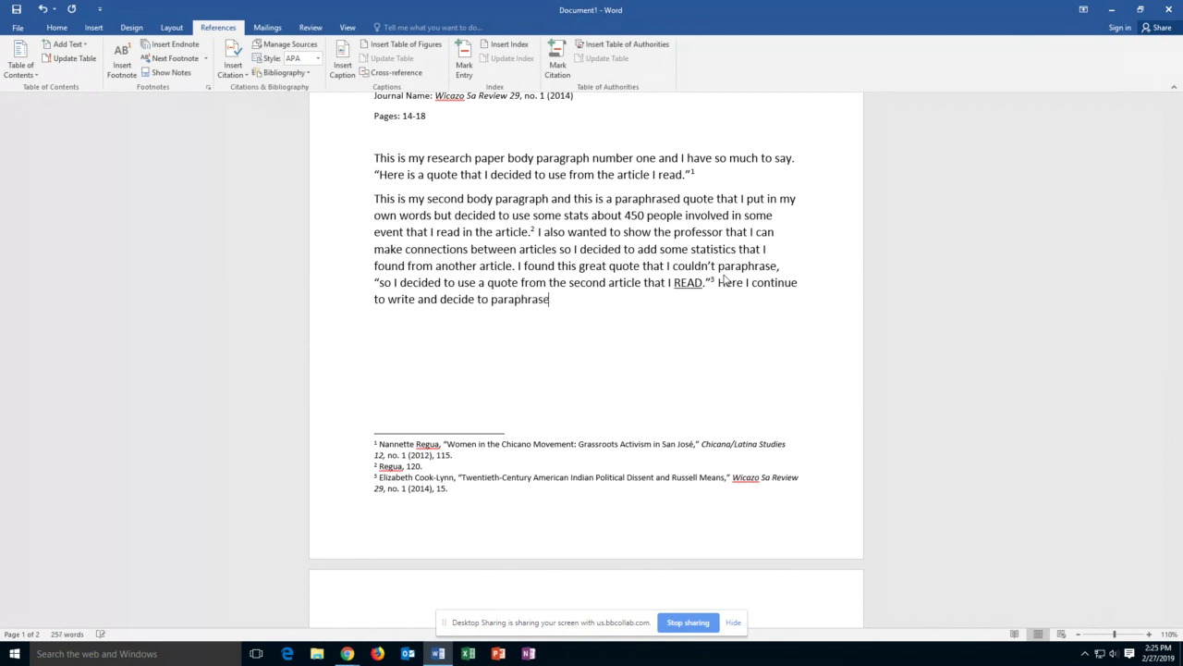
{"action": "type", "text": " ne topics and stats."}
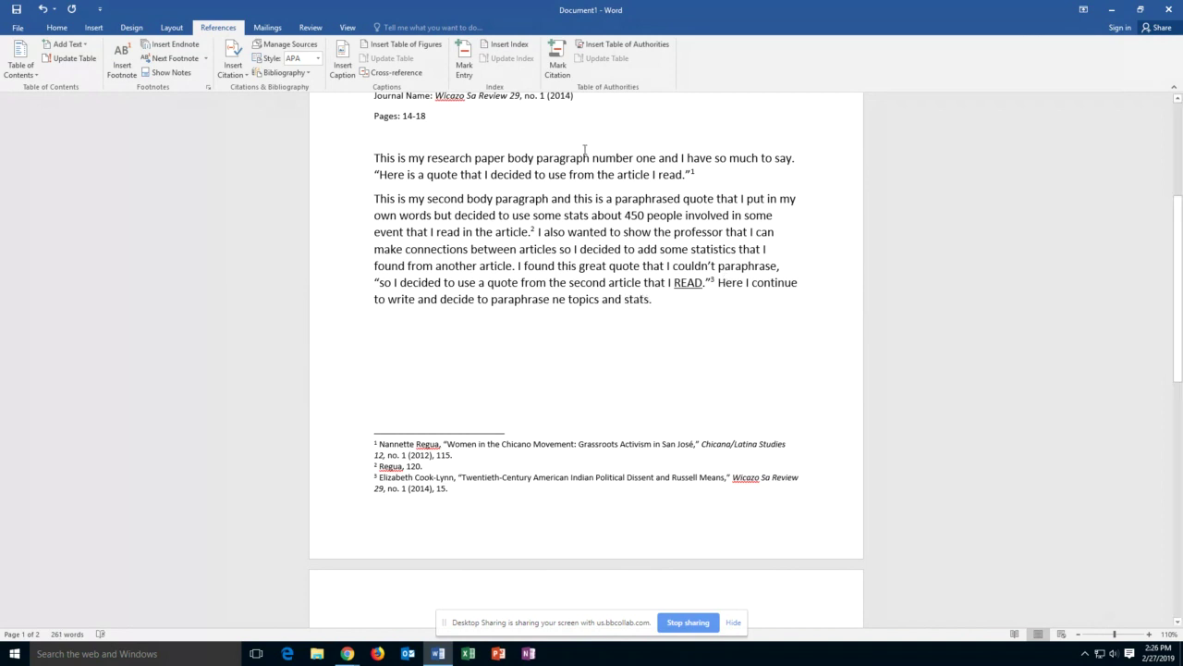
- Insert footnote 4 after the new sentence as a shortened citation with the Article 2 author's last name and page 18
{"action": "left_click", "coordinate": [133, 68]}
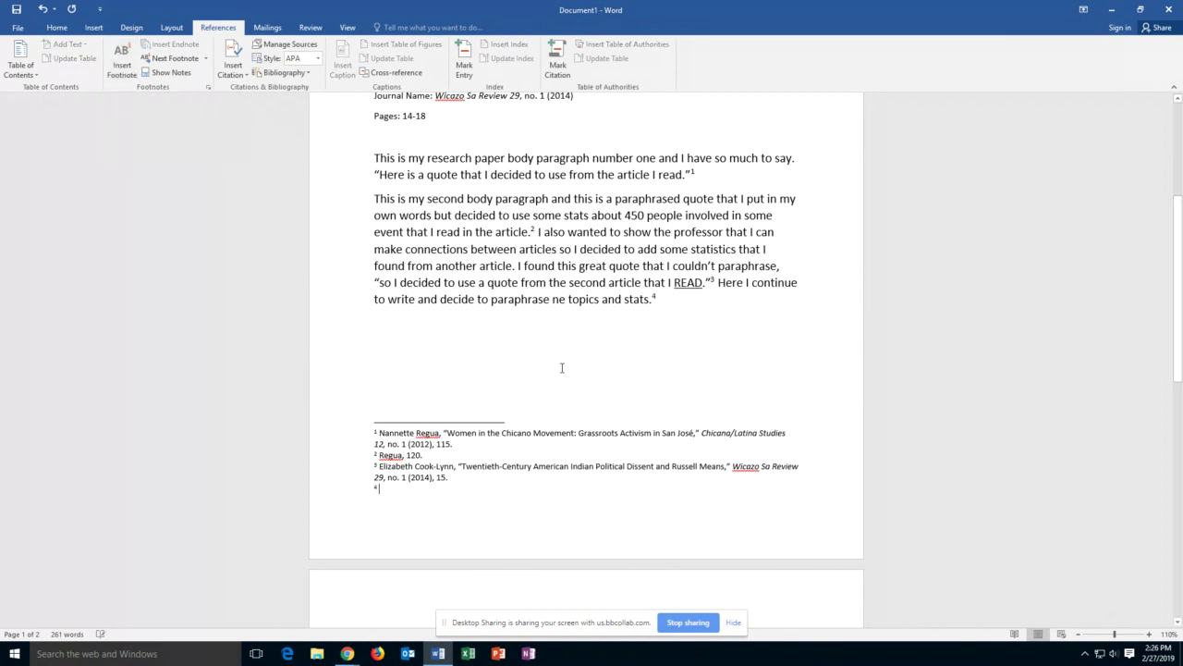
{"action": "type", "text": "Cook"}
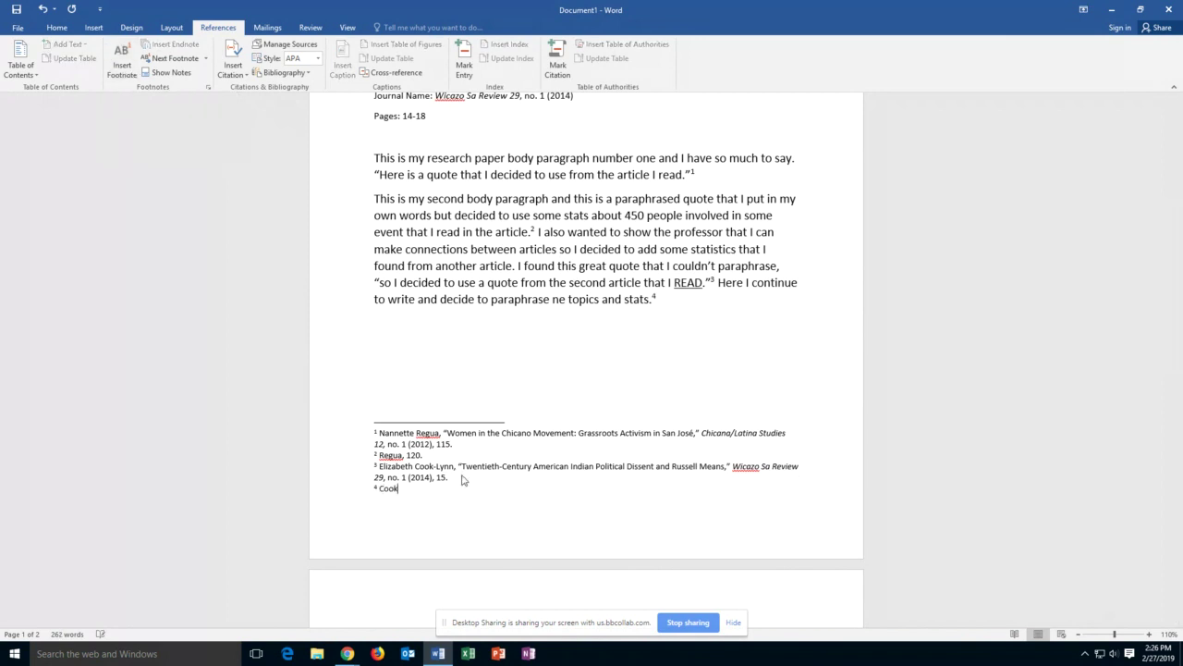
{"action": "type", "text": "-Lynn, 18."}
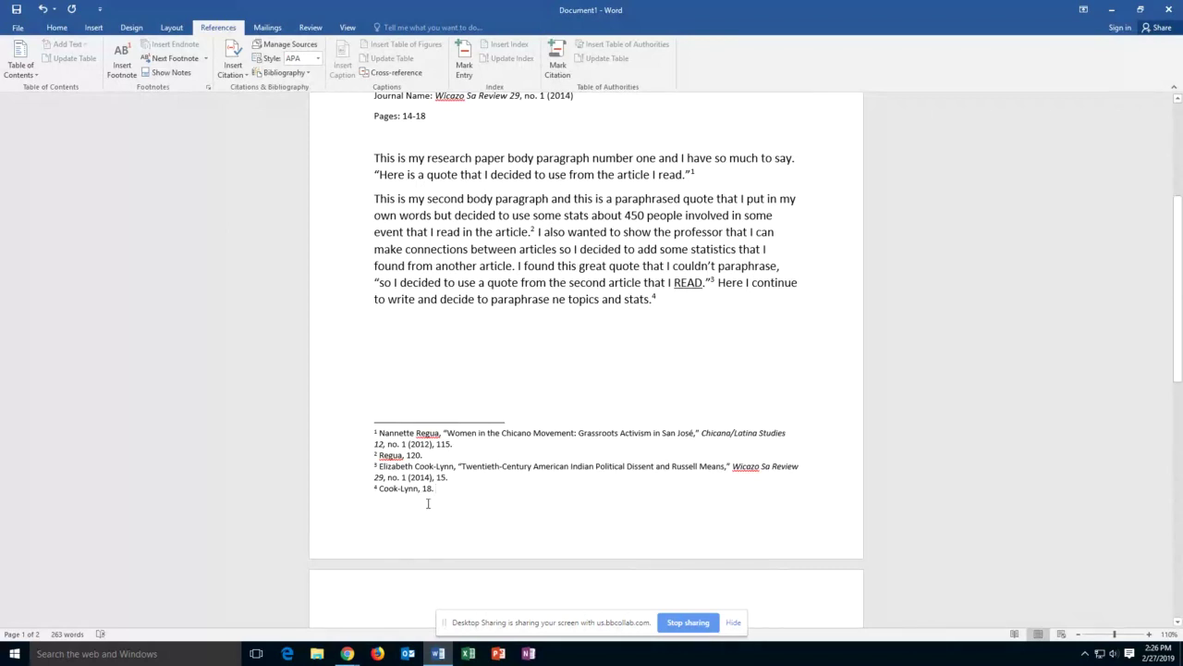
- Add the sentence "Any other time you want to cite that first article." after footnote mark 4
{"action": "left_click", "coordinate": [676, 307]}
{"action": "type", "text": "An"}
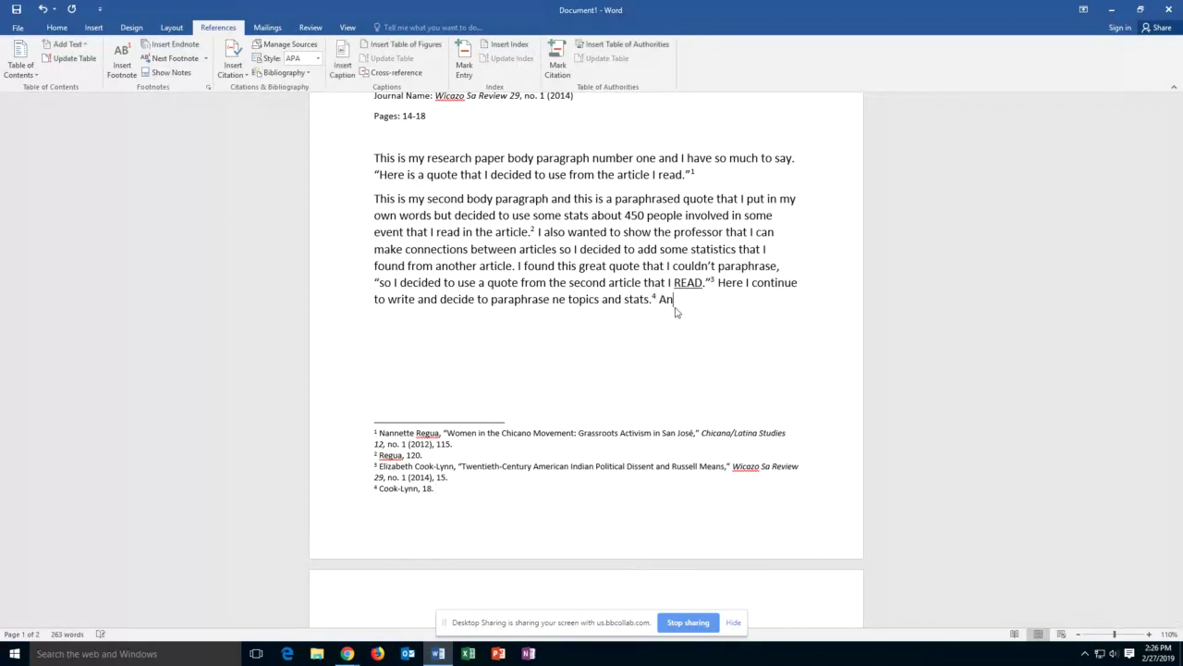
{"action": "type", "text": "y other time you want to cite that f"}
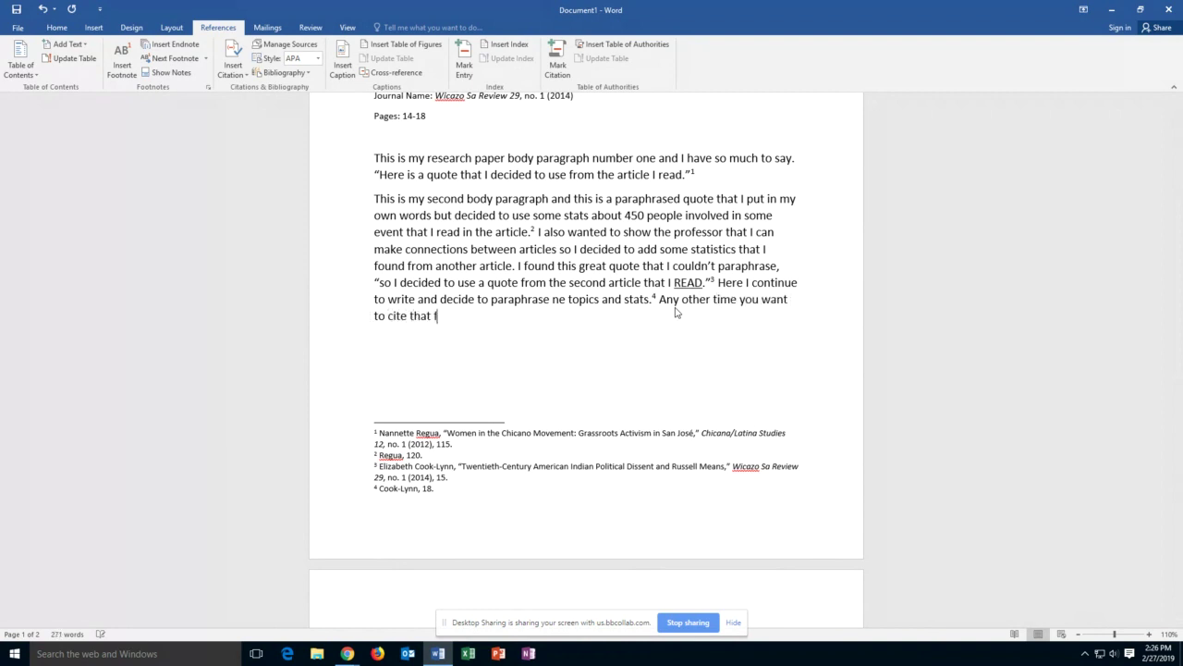
{"action": "type", "text": "irst article."}
- Insert footnote 5 at the paragraph's end as a shortened citation with the Article 1 author's last name and page 121
{"action": "left_click", "coordinate": [121, 65]}
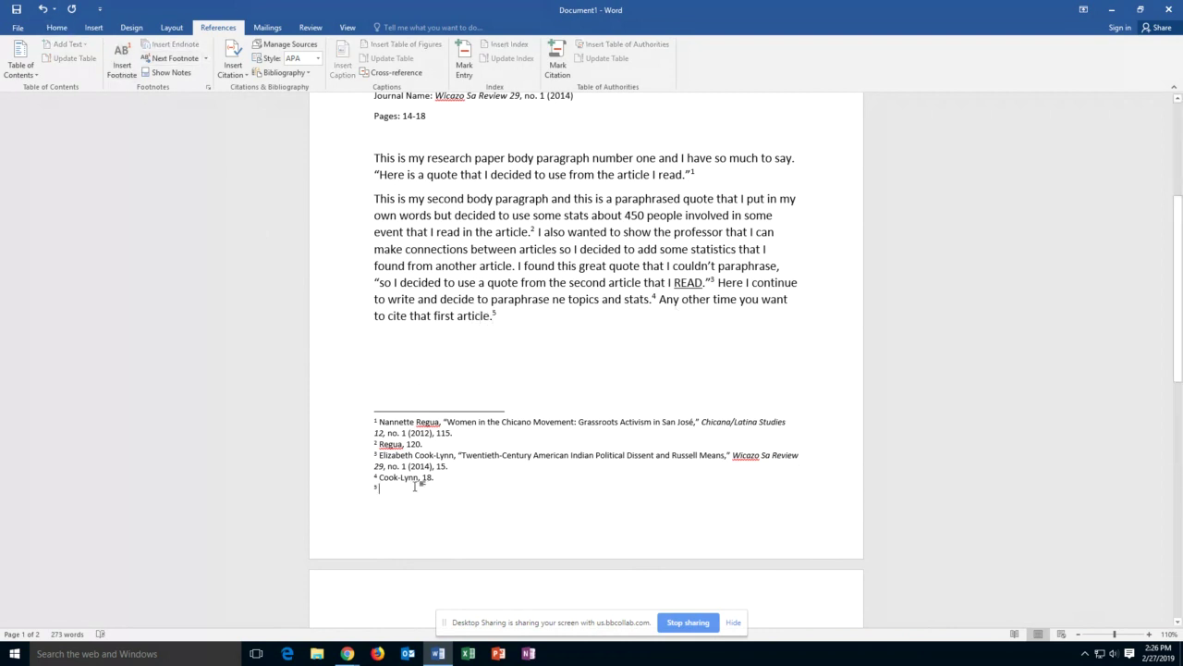
{"action": "type", "text": "Regua"}
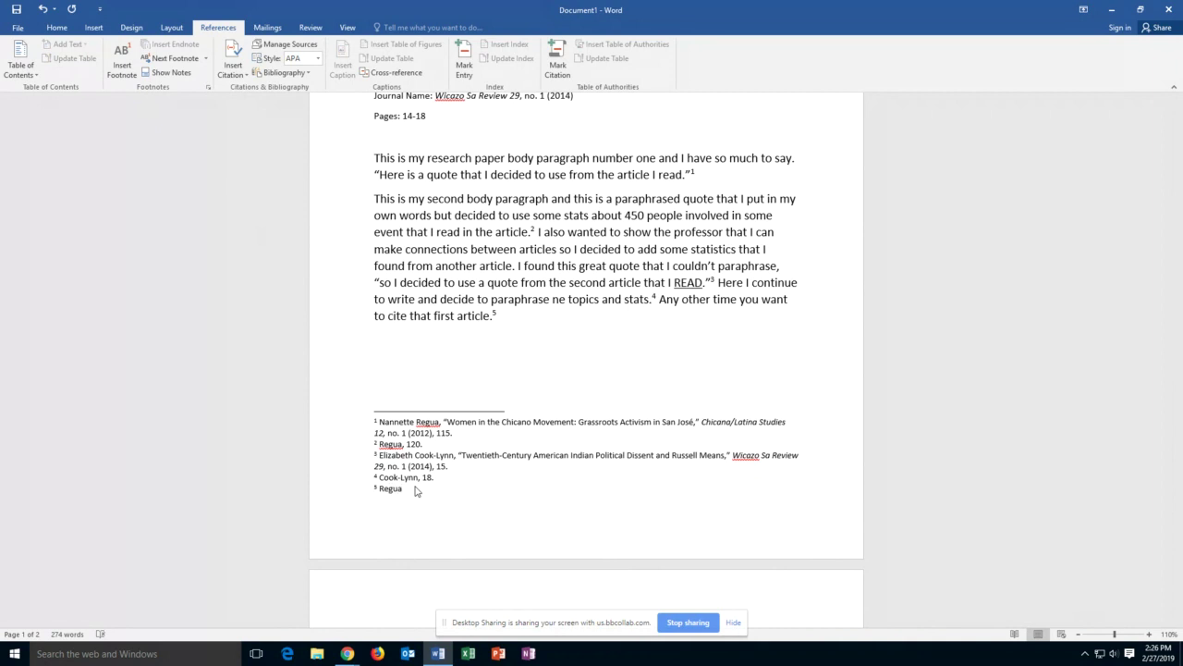
{"action": "type", "text": ", 121."}
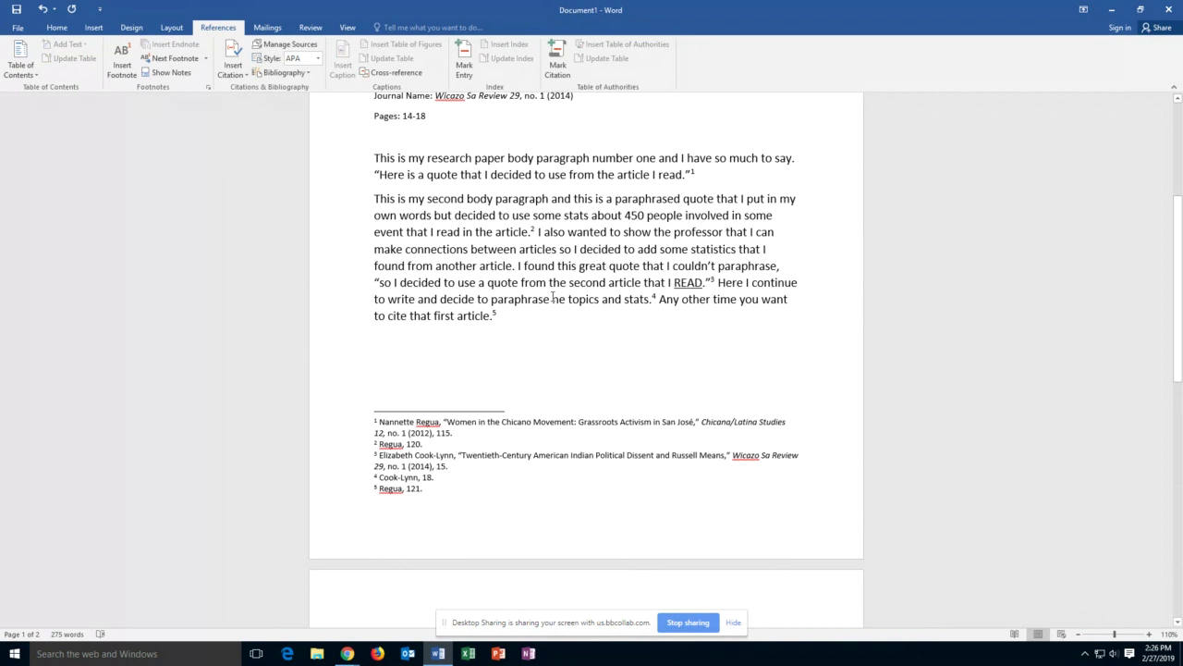
- Delete the blank lines above the Bibliography heading so that it starts at the top of page 2
{"action": "scroll", "coordinate": [466, 457], "scroll_direction": "down", "scroll_amount": 1}
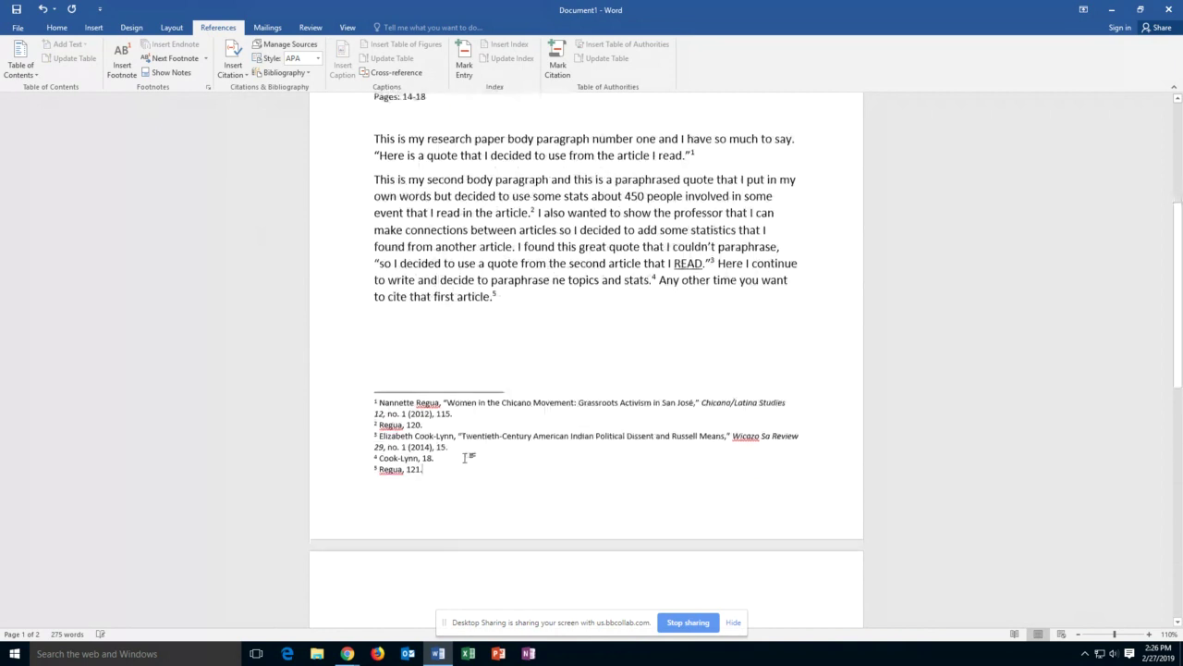
{"action": "scroll", "coordinate": [518, 421], "scroll_direction": "down", "scroll_amount": 1}
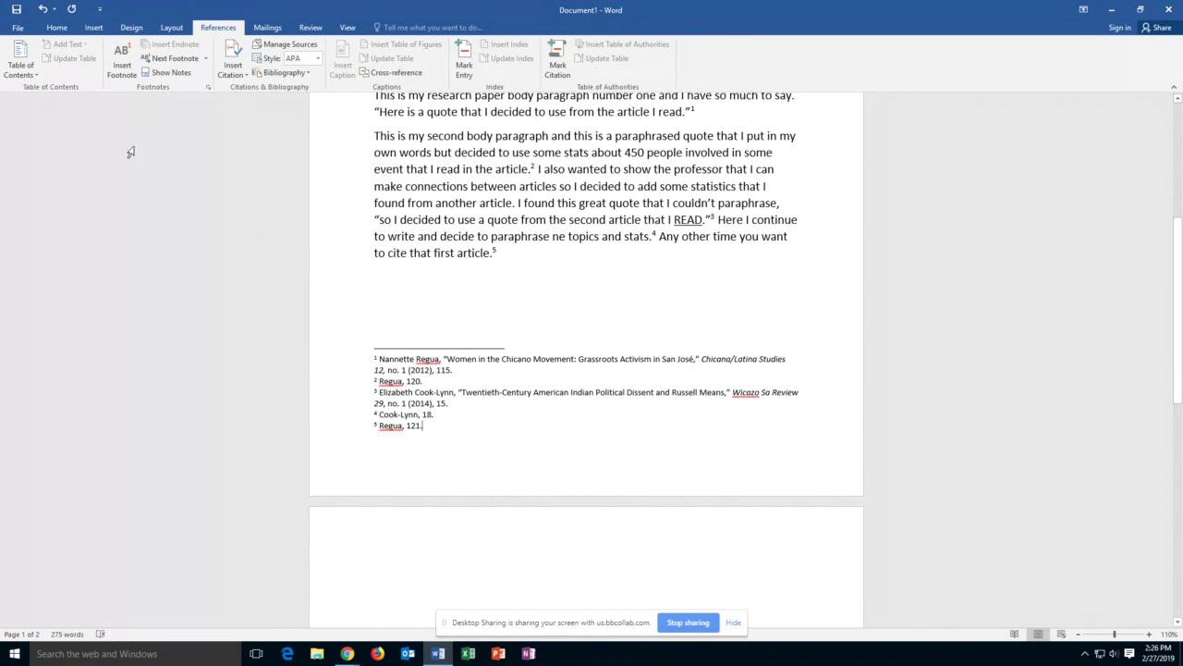
{"action": "scroll", "coordinate": [499, 388], "scroll_direction": "down", "scroll_amount": 2}
{"action": "scroll", "coordinate": [480, 392], "scroll_direction": "down", "scroll_amount": 3}
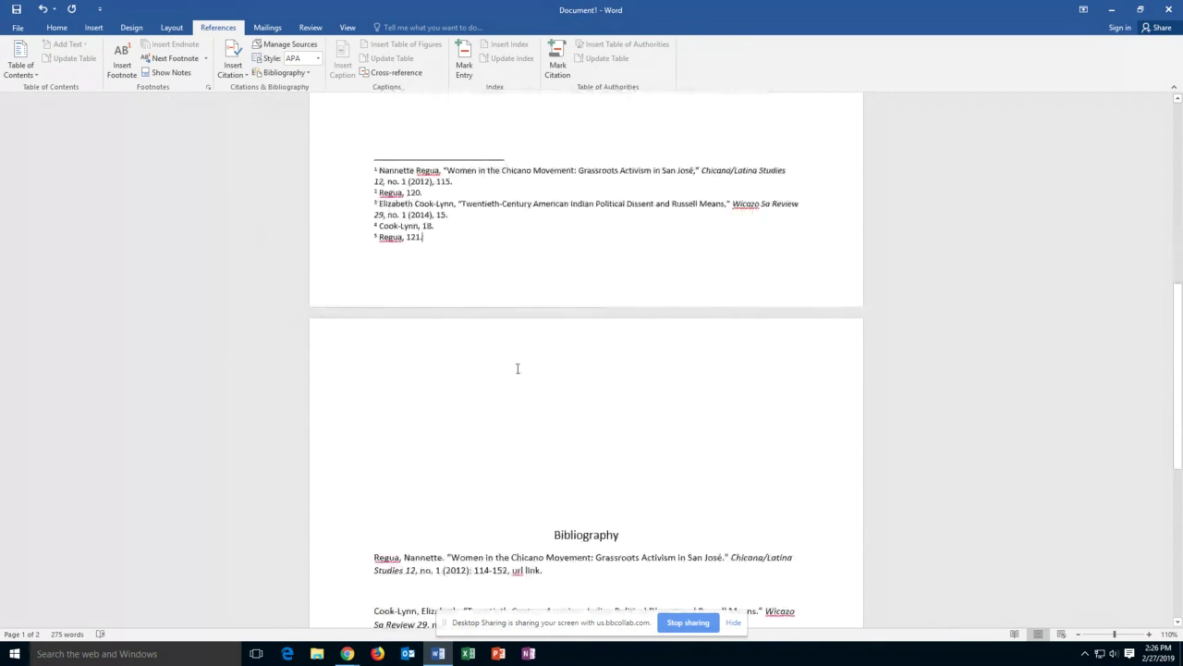
{"action": "left_click", "coordinate": [518, 370]}
{"action": "key", "text": "Delete"}
{"action": "key", "text": "Delete"}
{"action": "key", "text": "Delete"}
{"action": "key", "text": "Delete"}
{"action": "key", "text": "Delete"}
{"action": "key", "text": "Delete"}
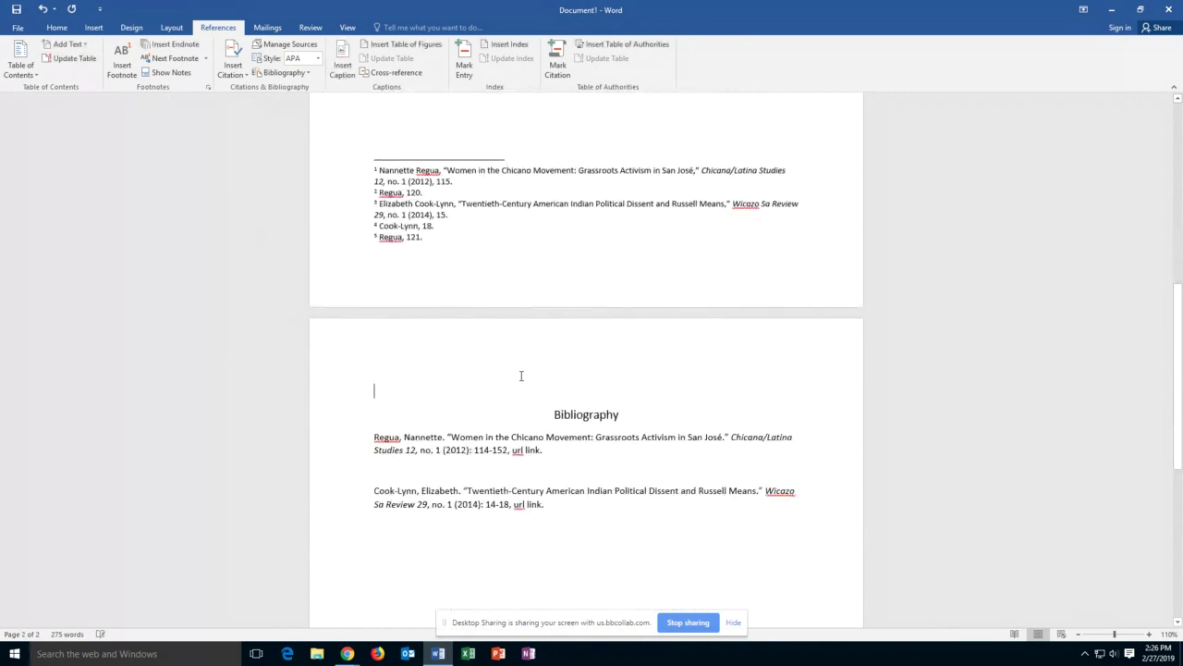
{"action": "left_click", "coordinate": [570, 358]}
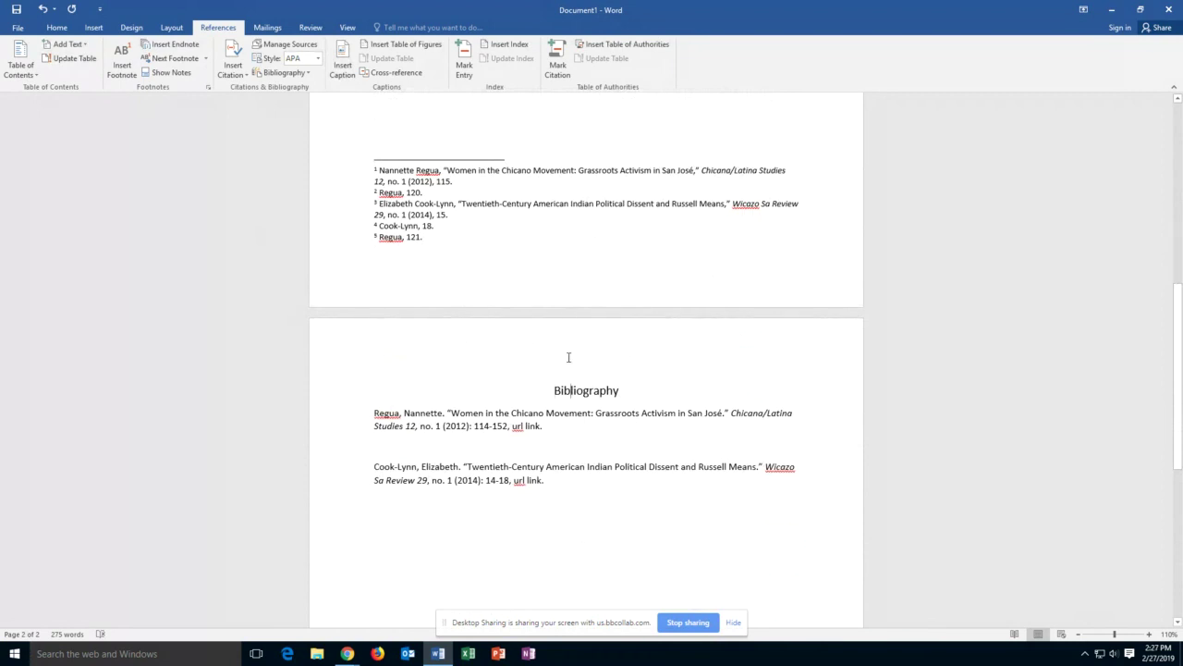
{"action": "left_click", "coordinate": [555, 392]}
- Look over the source notes, body paragraphs and footnotes alongside the two bibliography entries
{"action": "scroll", "coordinate": [555, 392], "scroll_direction": "down", "scroll_amount": 3}
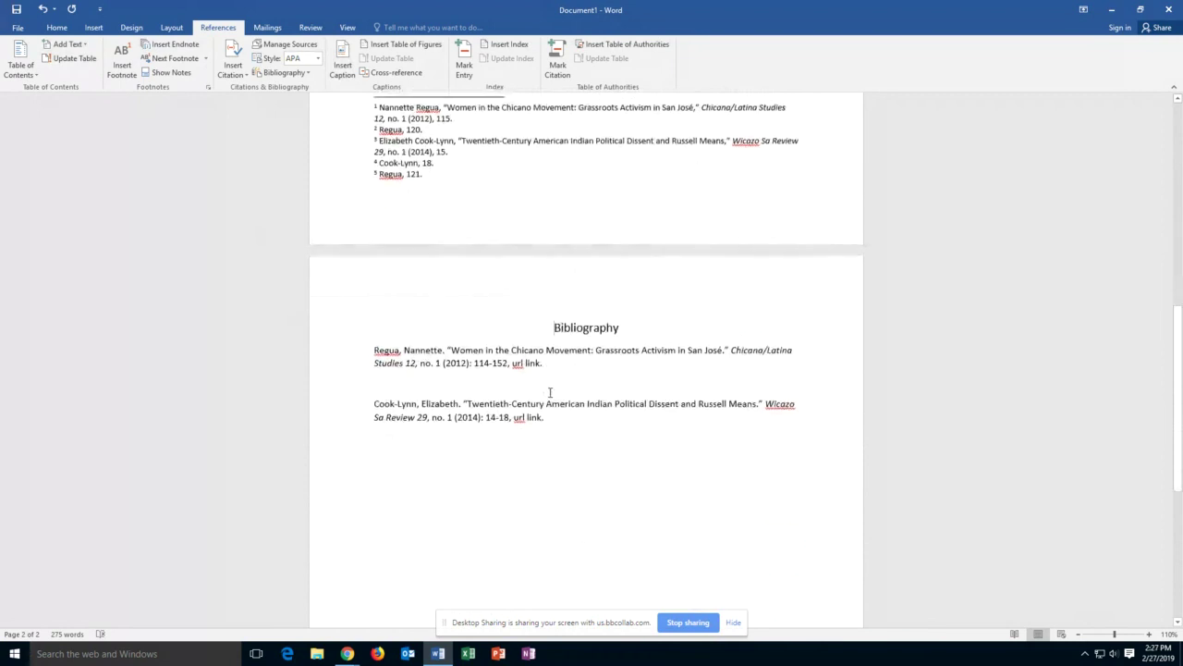
{"action": "scroll", "coordinate": [561, 411], "scroll_direction": "up", "scroll_amount": 2}
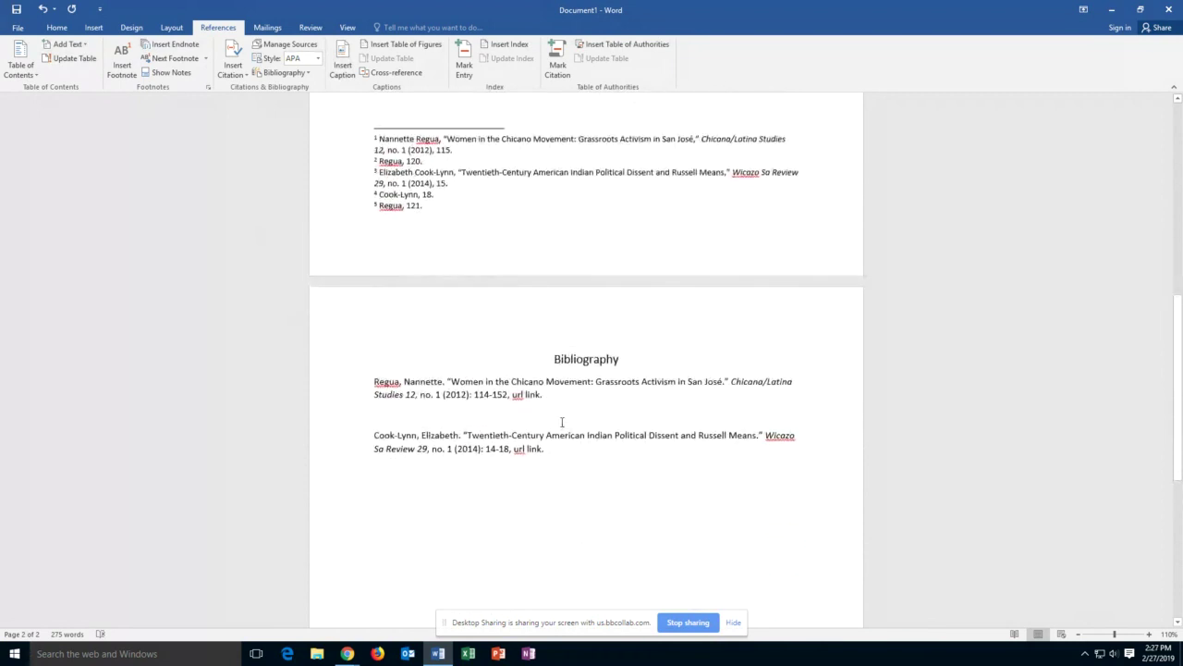
{"action": "scroll", "coordinate": [561, 420], "scroll_direction": "up", "scroll_amount": 15}
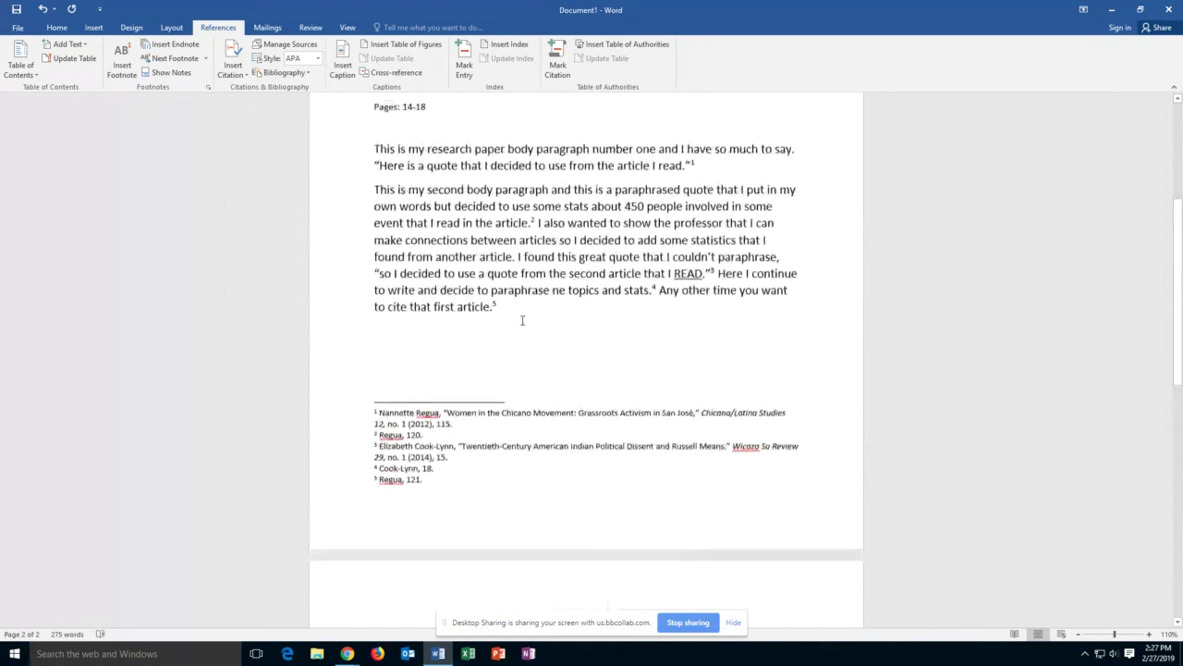
{"action": "scroll", "coordinate": [552, 284], "scroll_direction": "up", "scroll_amount": 2}
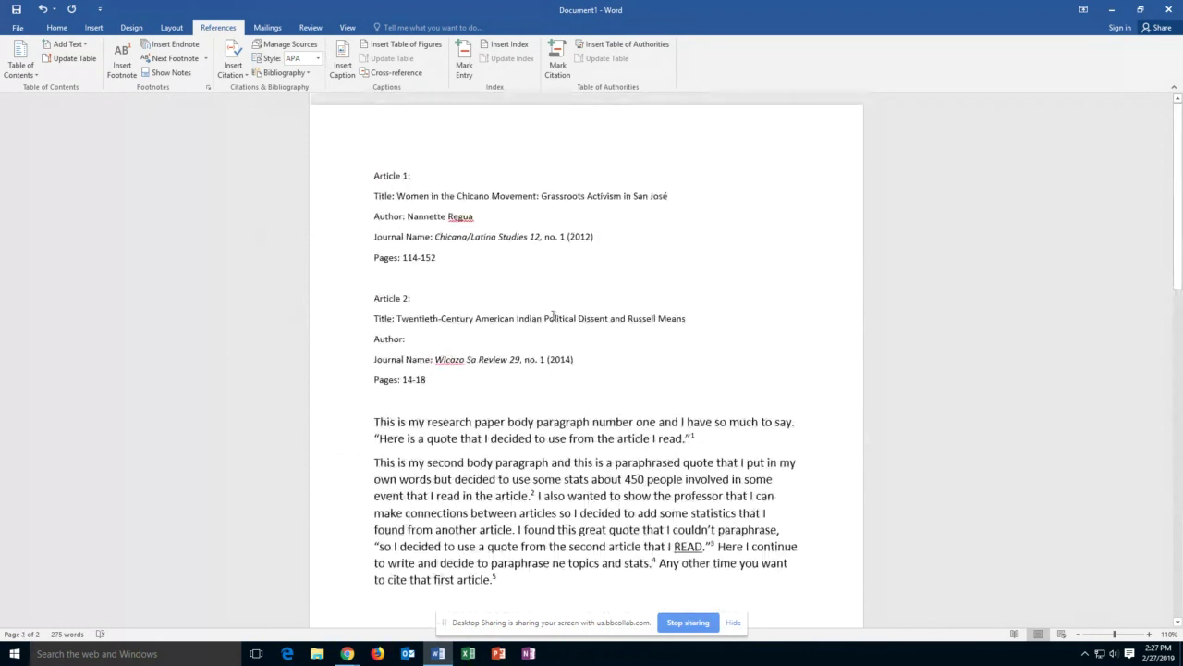
{"action": "scroll", "coordinate": [552, 316], "scroll_direction": "down", "scroll_amount": 20}
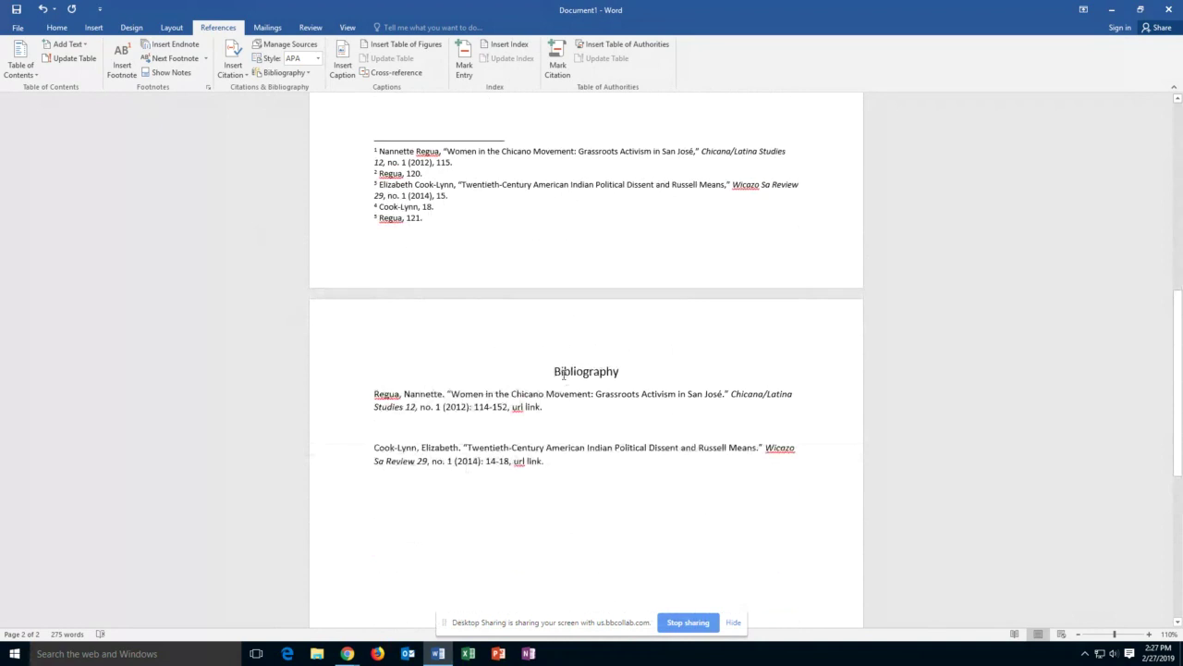
{"action": "scroll", "coordinate": [563, 373], "scroll_direction": "down", "scroll_amount": 3}
{"action": "left_click", "coordinate": [401, 338]}
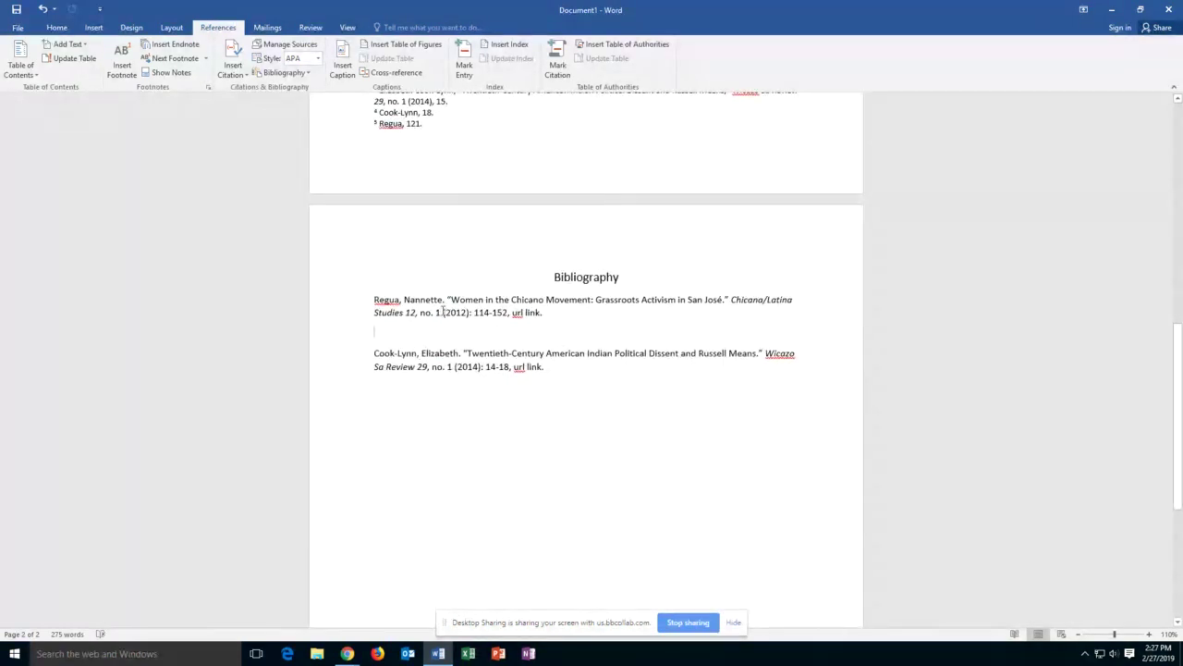
- Enlarge the bibliography and examine the author's name order and the period after it in the first entry
{"action": "left_click", "coordinate": [1149, 634]}
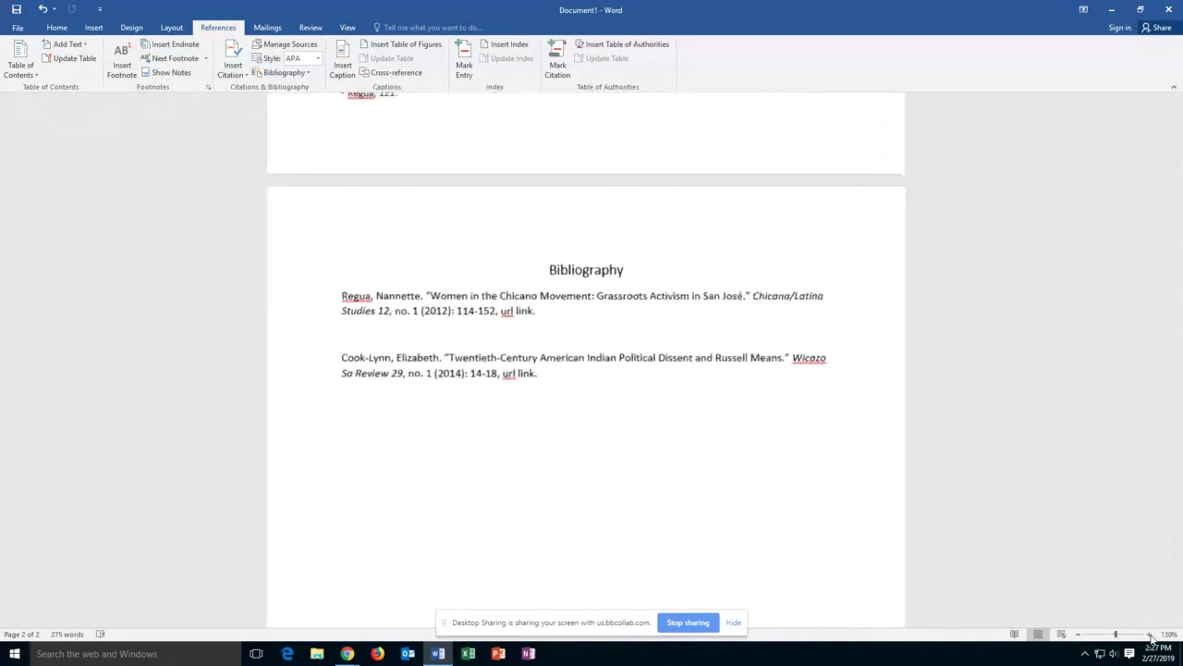
{"action": "left_click", "coordinate": [1151, 634]}
{"action": "left_click", "coordinate": [1151, 634]}
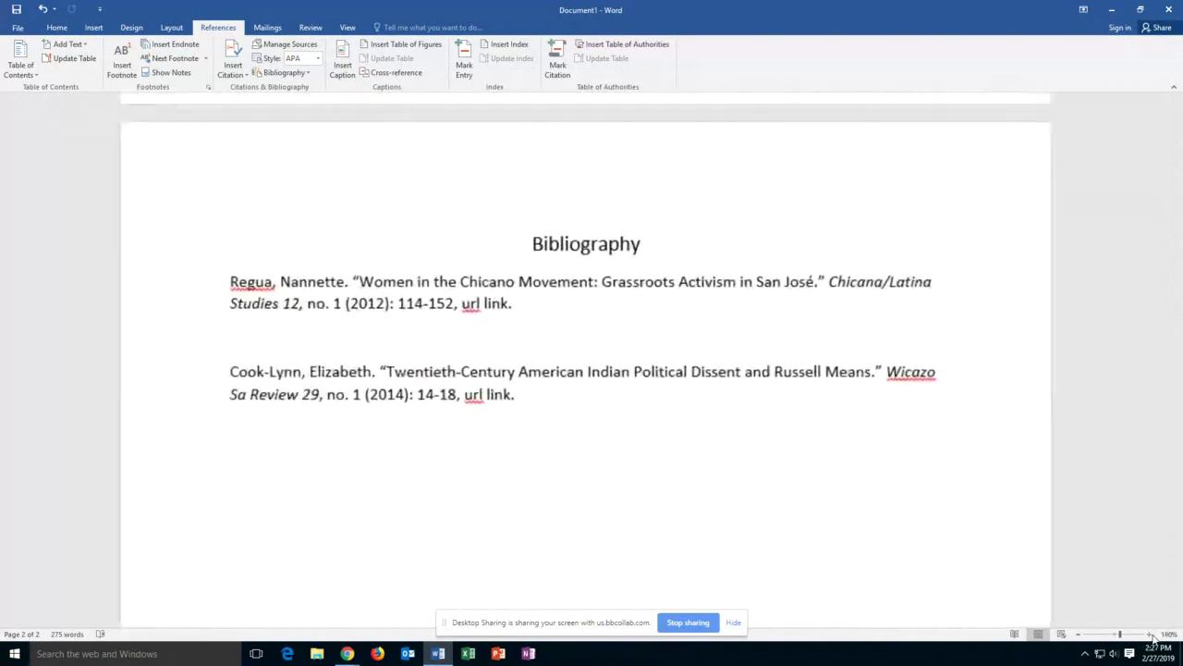
{"action": "double_click", "coordinate": [340, 285]}
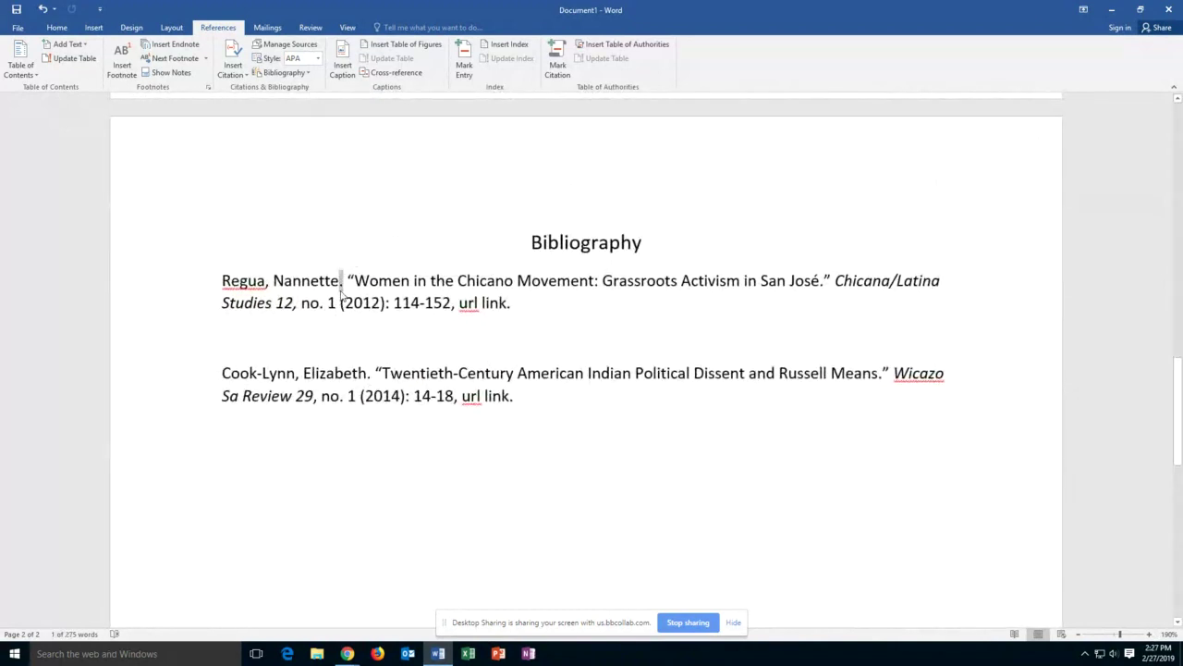
{"action": "mouse_move", "coordinate": [226, 280]}
{"action": "left_mouse_down"}
{"action": "mouse_move", "coordinate": [347, 285]}
{"action": "mouse_move", "coordinate": [222, 281]}
{"action": "left_mouse_up"}
{"action": "left_click", "coordinate": [341, 285]}
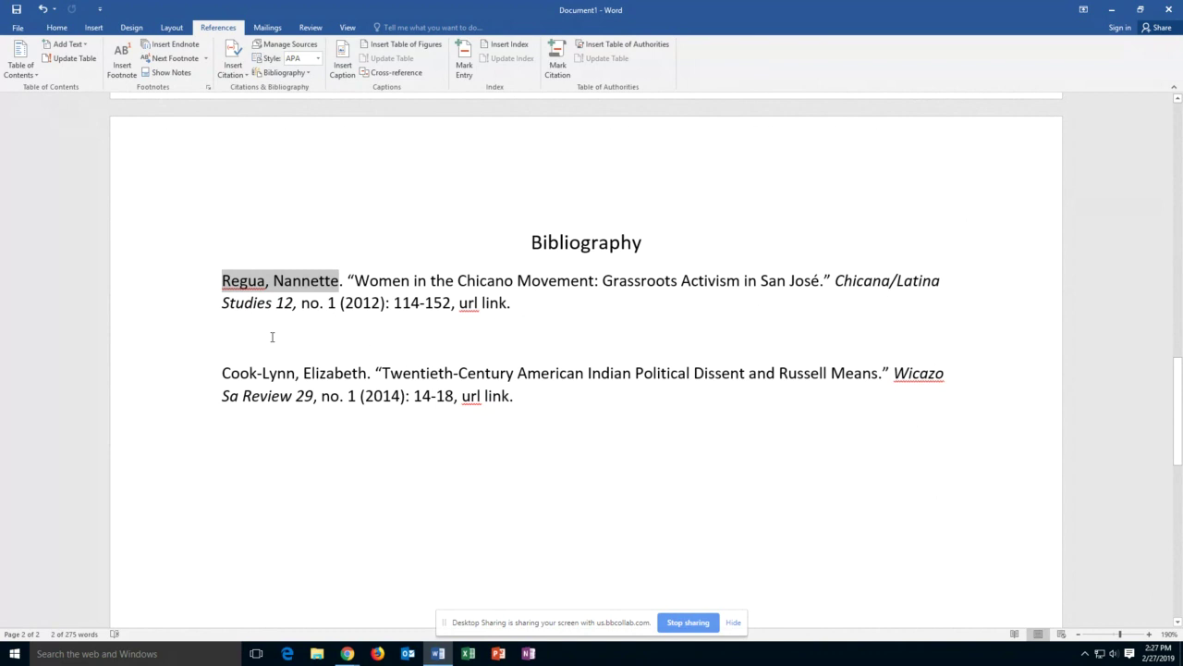
{"action": "left_click", "coordinate": [336, 284]}
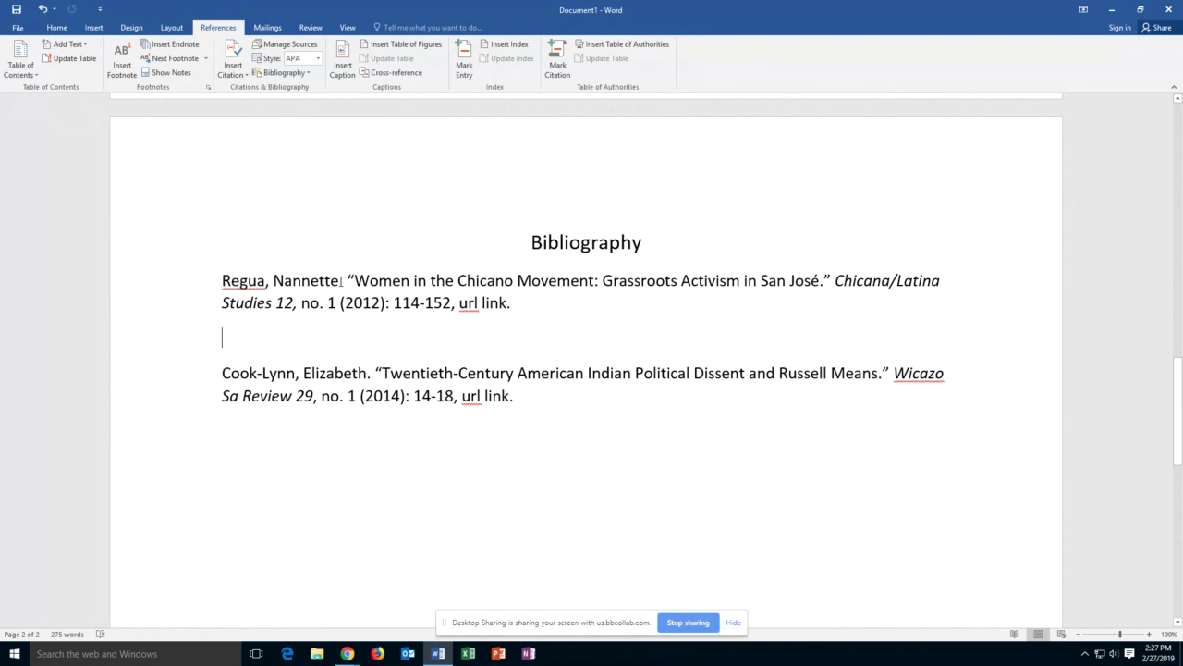
{"action": "left_click_drag", "start_coordinate": [339, 281], "coordinate": [347, 280]}
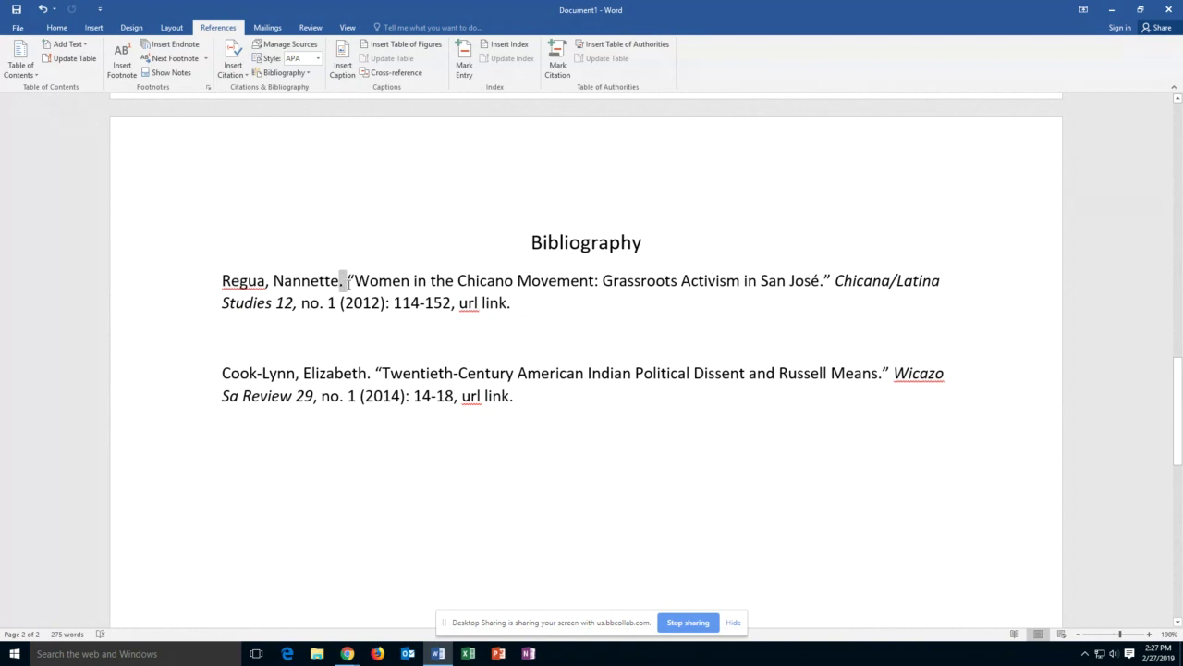
- Examine the title punctuation, page range and URL placeholder in the first bibliography entry
{"action": "left_click", "coordinate": [821, 282]}
{"action": "left_click_drag", "start_coordinate": [391, 306], "coordinate": [443, 327]}
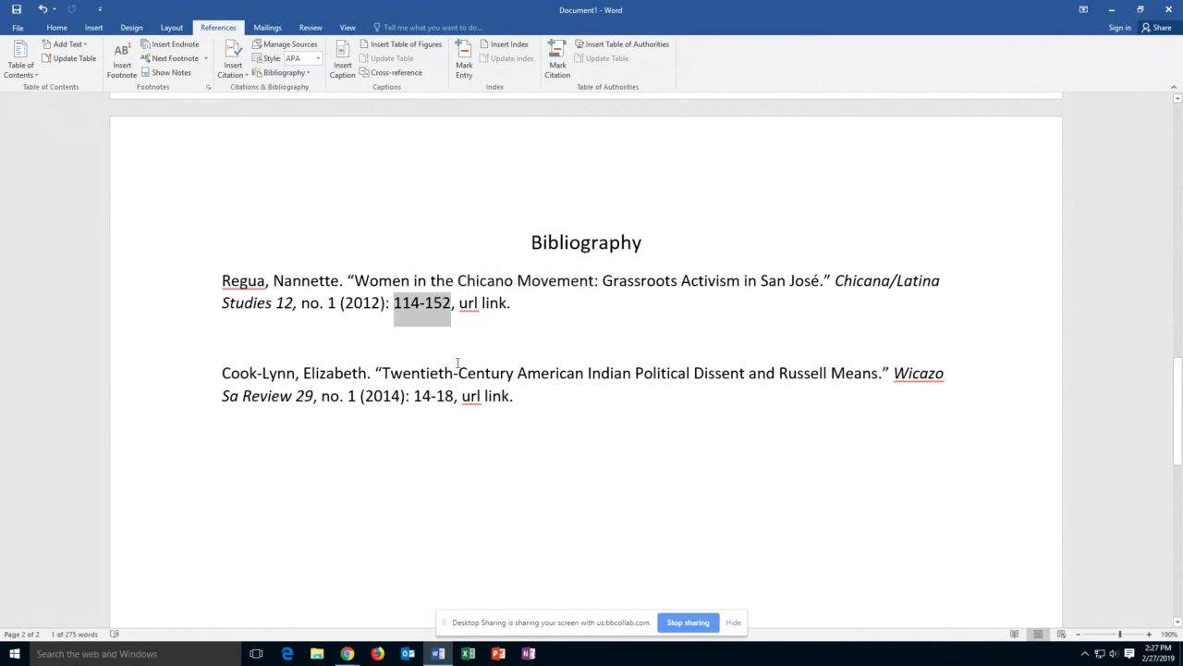
{"action": "left_click", "coordinate": [447, 339]}
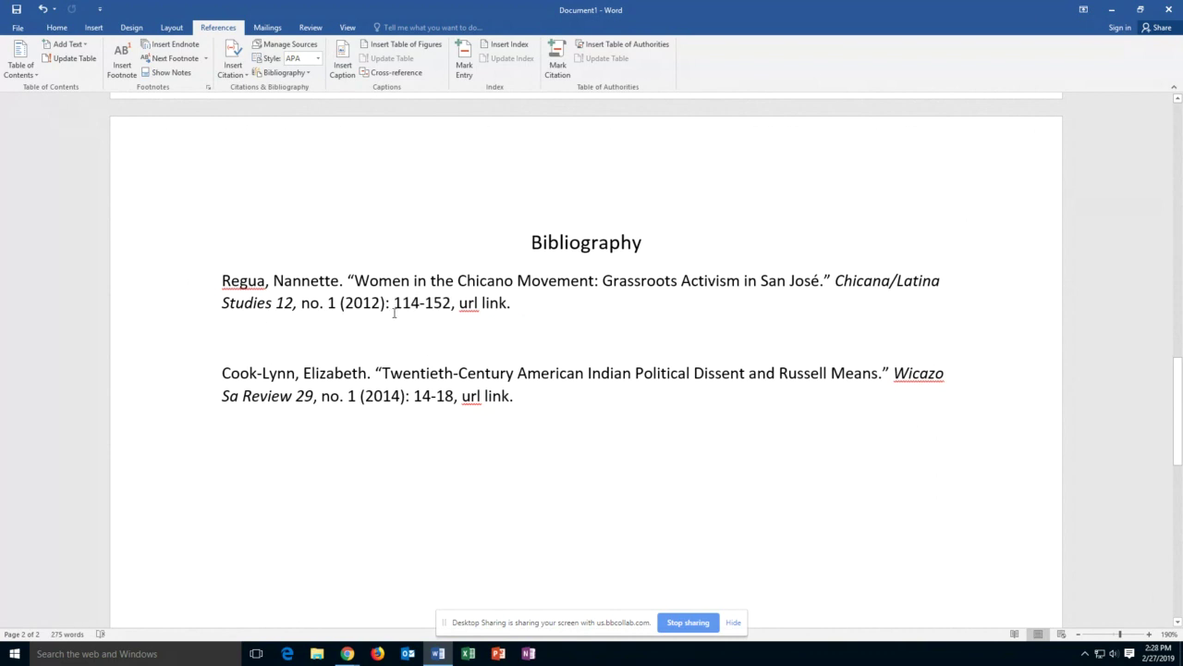
{"action": "left_click_drag", "start_coordinate": [459, 303], "coordinate": [511, 303]}
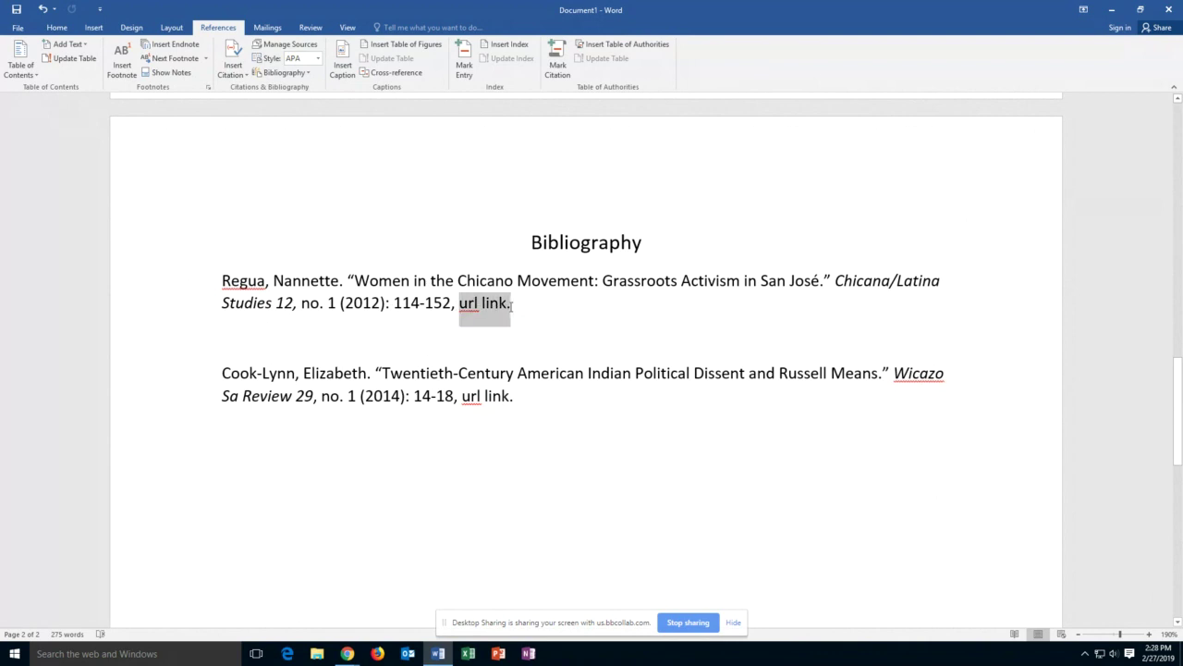
{"action": "left_click", "coordinate": [510, 303]}
{"action": "left_click_drag", "start_coordinate": [498, 302], "coordinate": [461, 303]}
{"action": "left_click", "coordinate": [233, 336]}
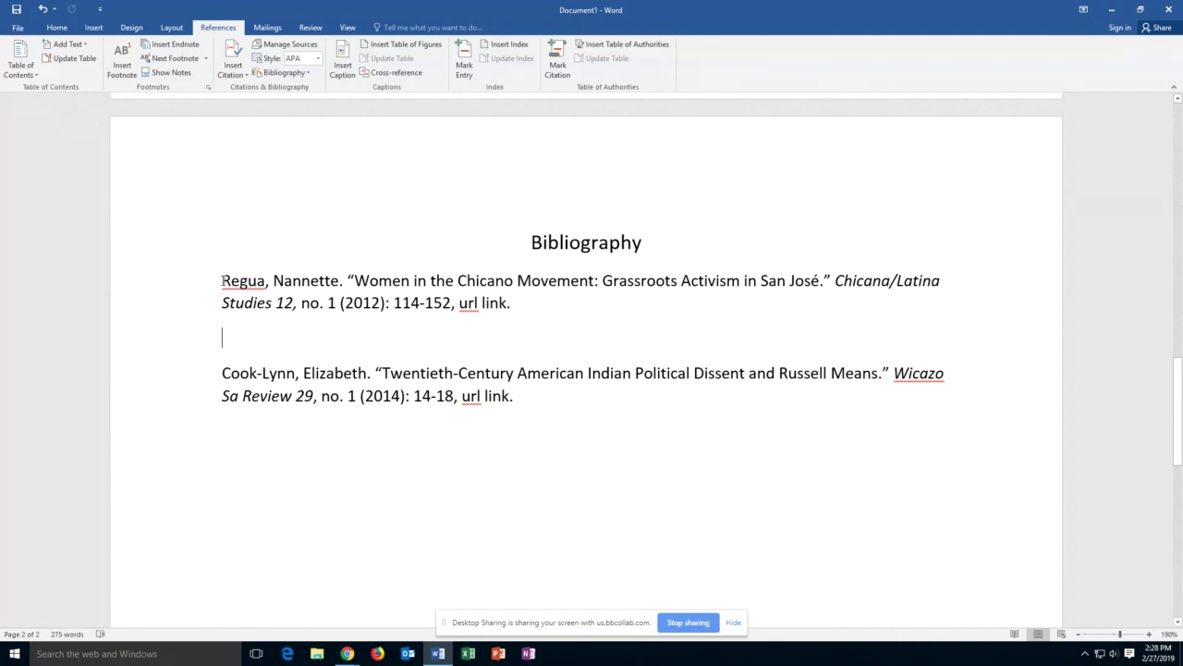
- Move the Article 1 bibliography entry below the Article 2 entry so the list is alphabetical by author's last name
{"action": "left_click_drag", "start_coordinate": [224, 280], "coordinate": [531, 303]}
{"action": "key", "text": "ctrl+c"}
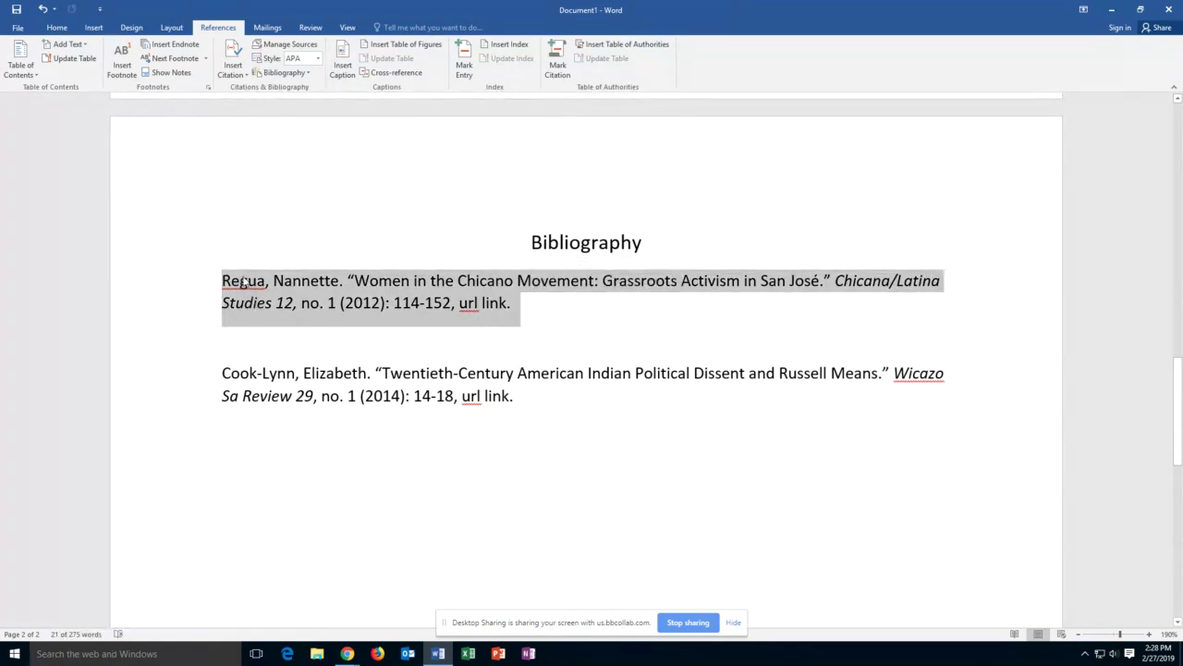
{"action": "key", "text": "Delete"}
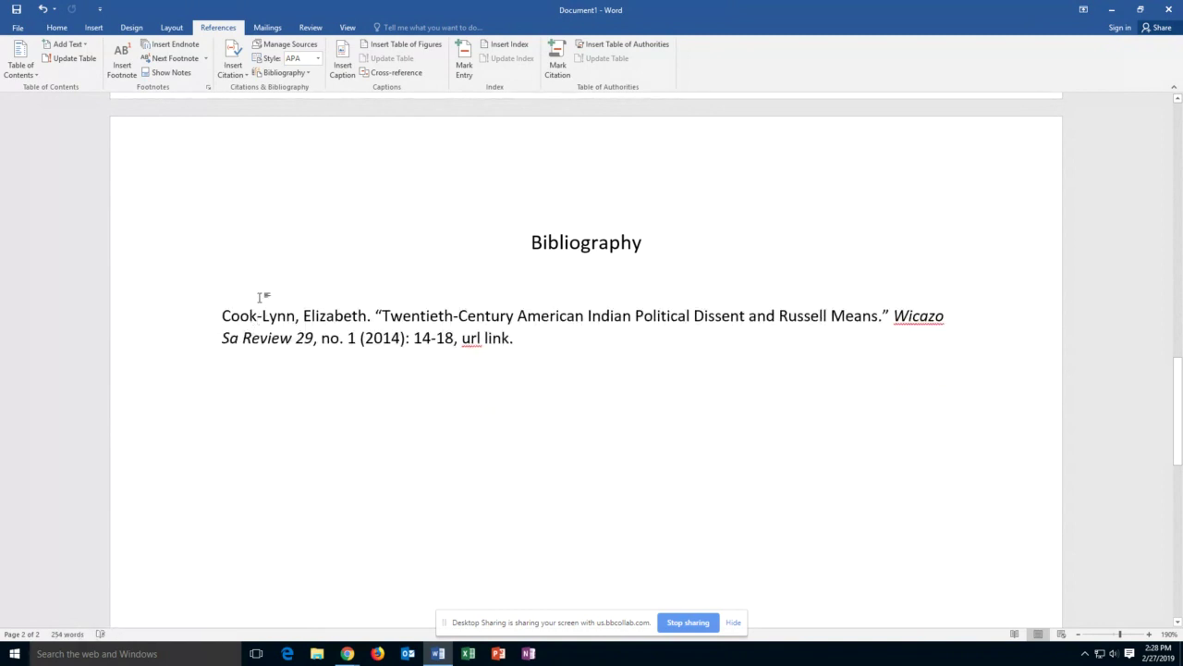
{"action": "key", "text": "Delete"}
{"action": "key", "text": "Return"}
{"action": "left_click", "coordinate": [572, 342]}
{"action": "key", "text": "Return"}
{"action": "key", "text": "ctrl+v"}
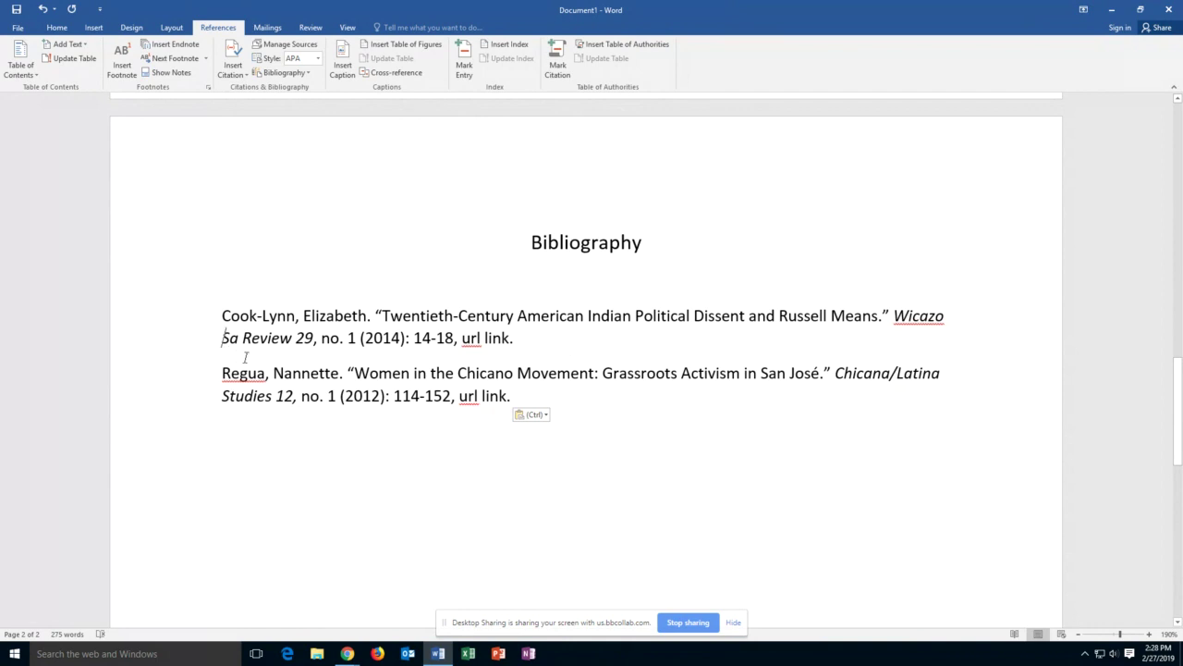
- Indent the second line of both bibliography entries on its own line and add a blank line between the entries
{"action": "key", "text": "Return"}
{"action": "key", "text": "Tab"}
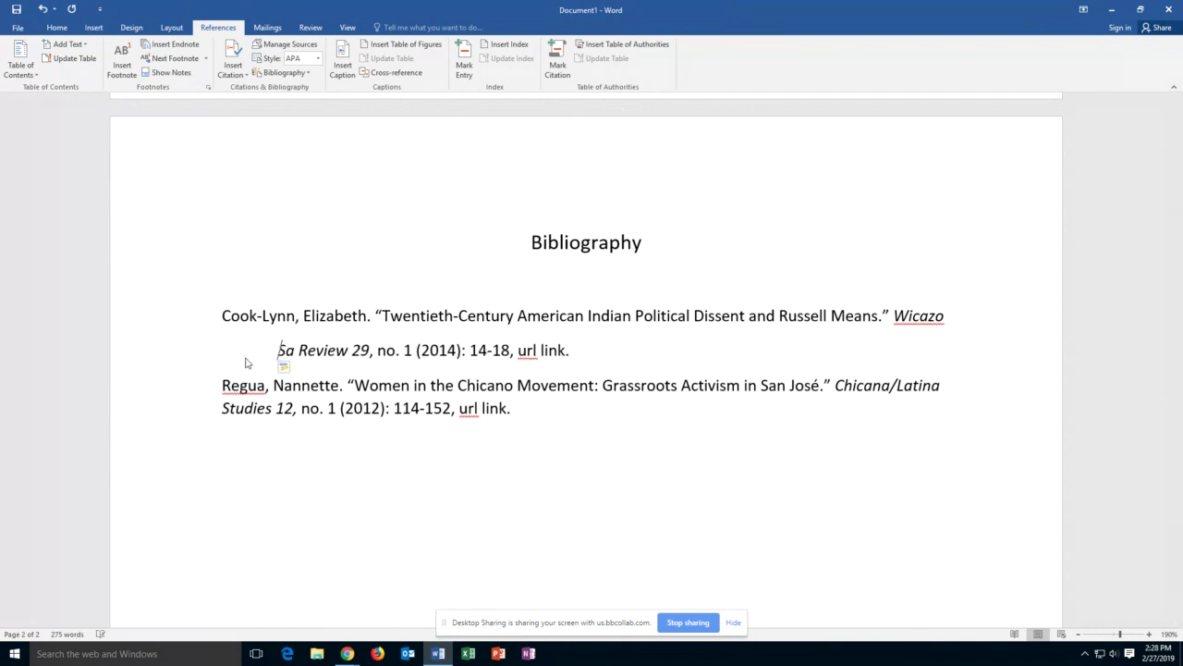
{"action": "left_click", "coordinate": [222, 408]}
{"action": "key", "text": "Return"}
{"action": "key", "text": "Tab"}
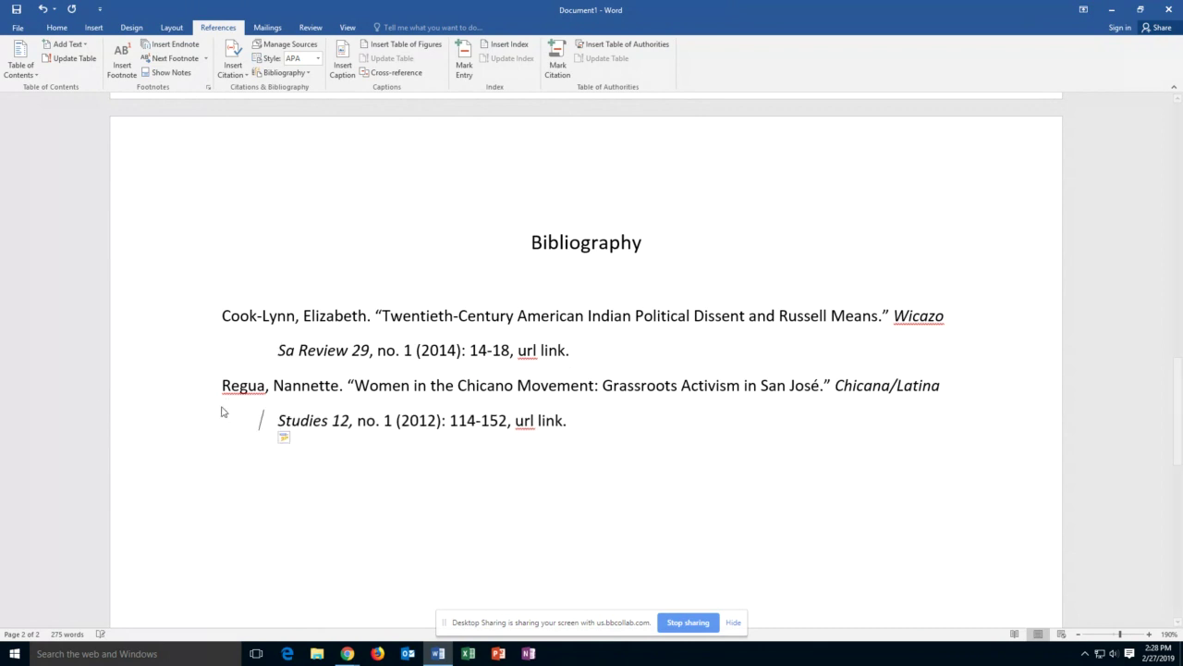
{"action": "left_click", "coordinate": [223, 386]}
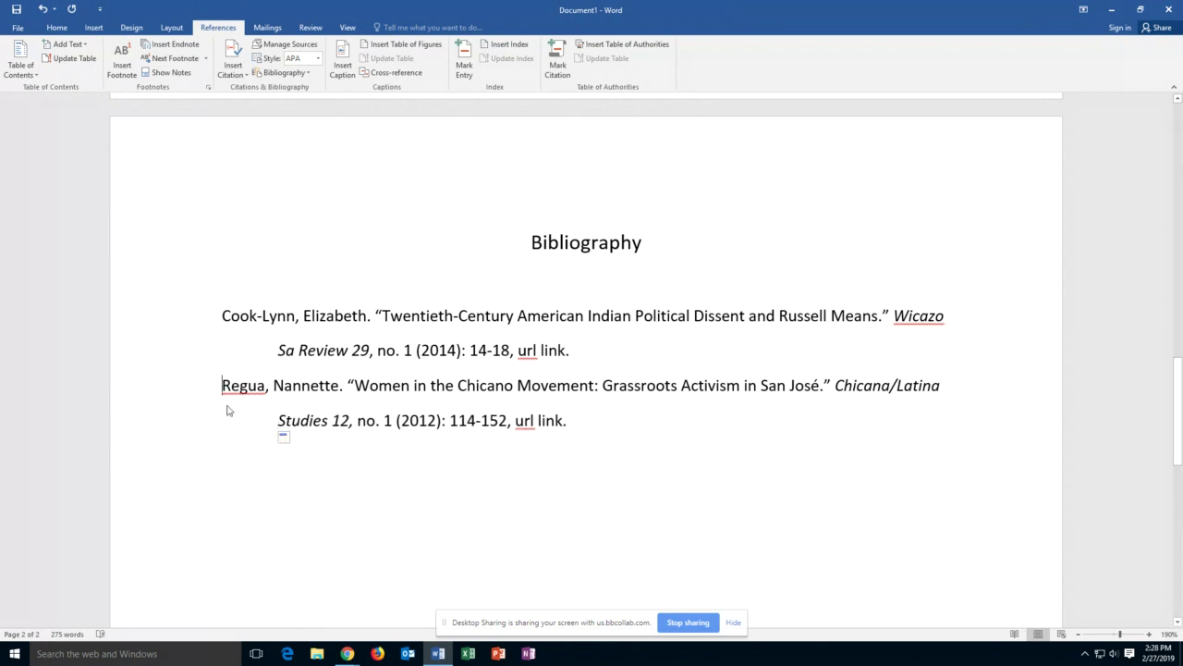
{"action": "key", "text": "Return"}
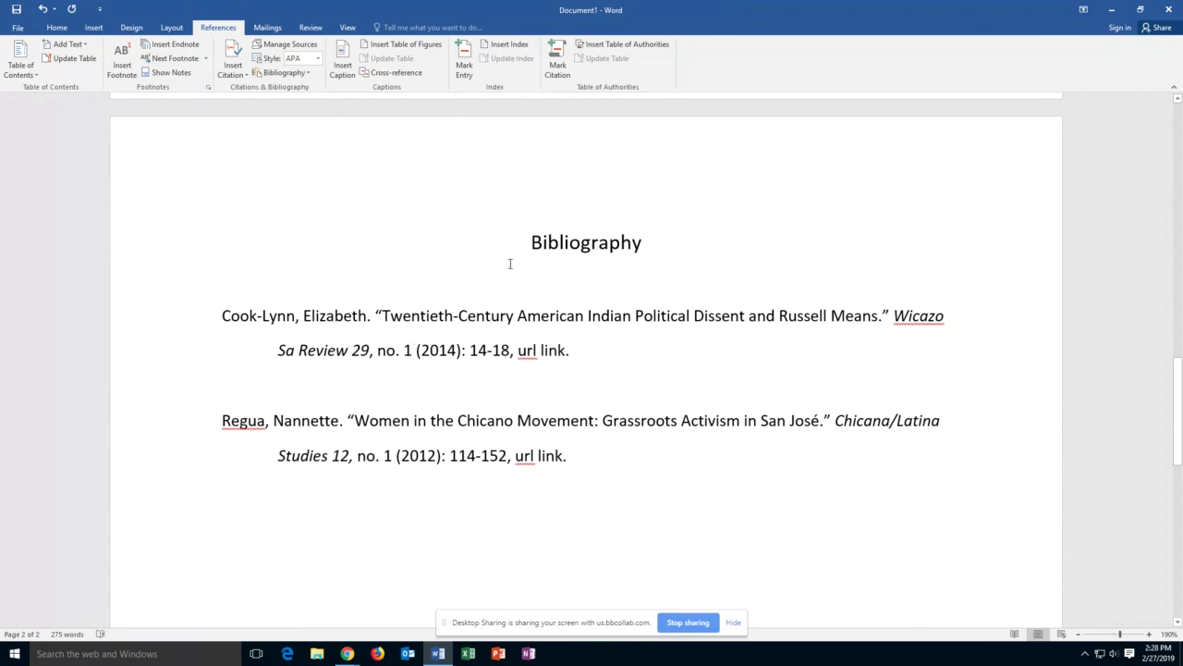
- Remove the indent and line break before the first bibliography entry's second line, and undo both changes
{"action": "scroll", "coordinate": [506, 282], "scroll_direction": "down", "scroll_amount": 2}
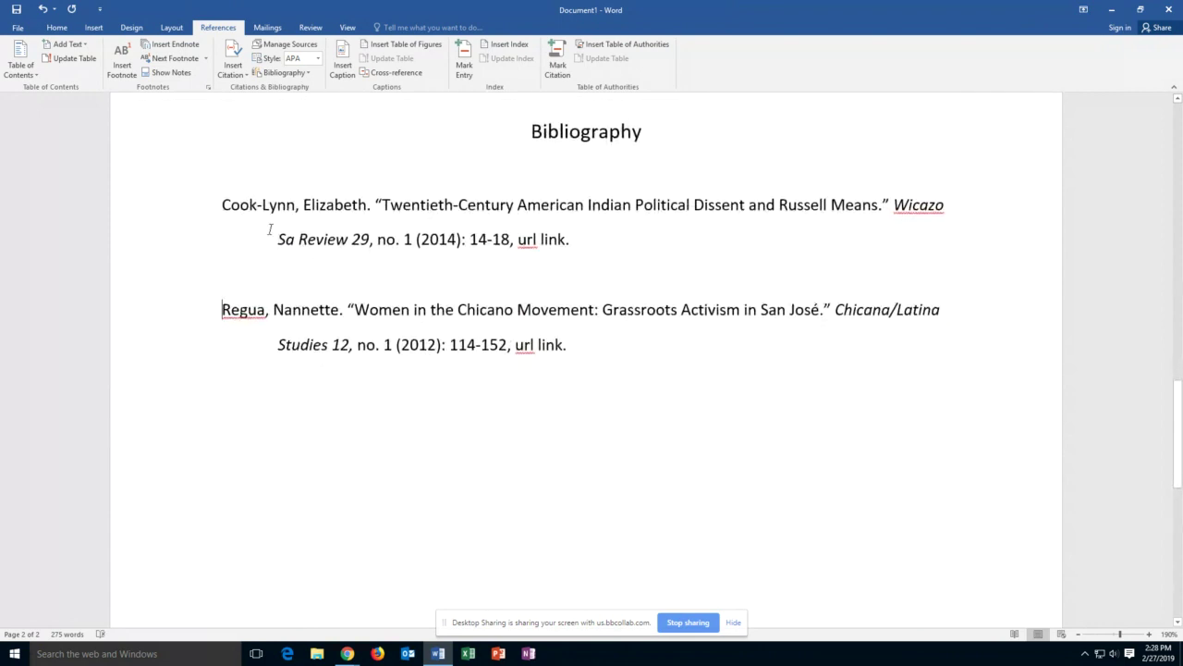
{"action": "left_click", "coordinate": [259, 237]}
{"action": "key", "text": "BackSpace"}
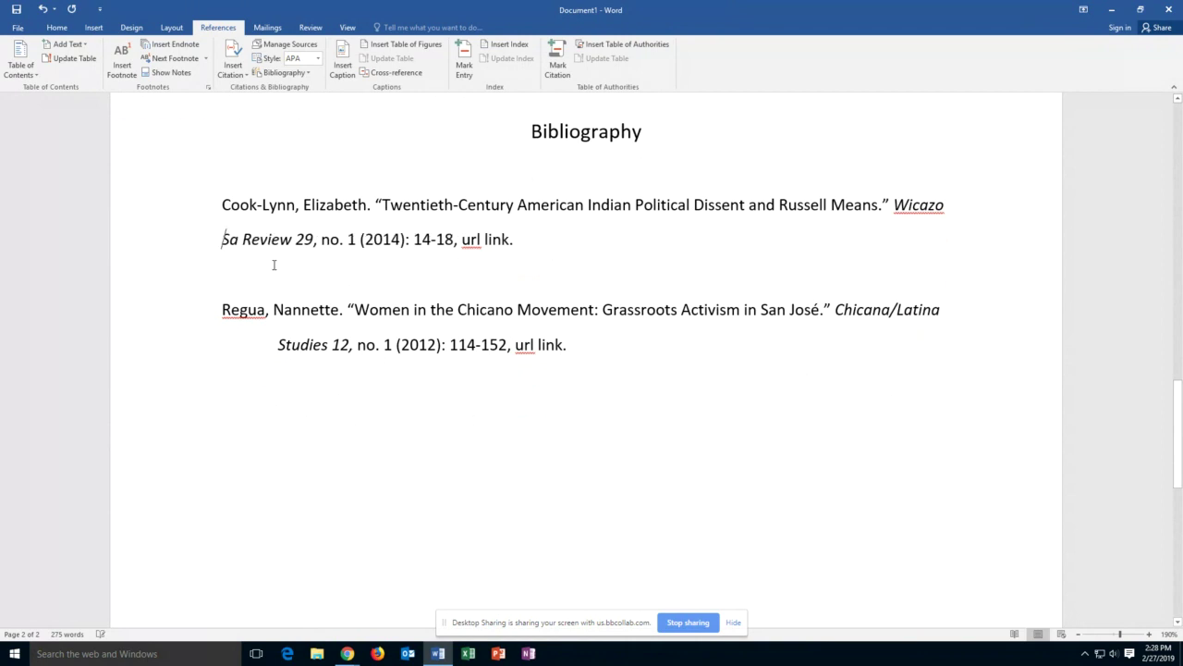
{"action": "key", "text": "BackSpace"}
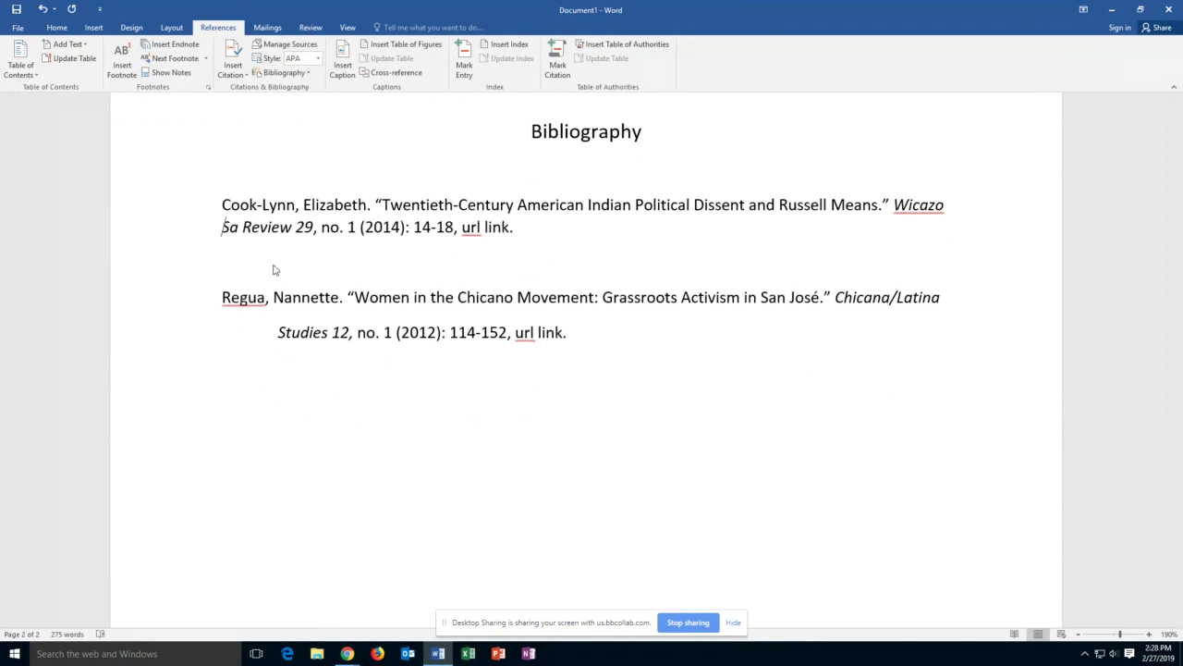
{"action": "key", "text": "ctrl+z"}
{"action": "key", "text": "ctrl+z"}
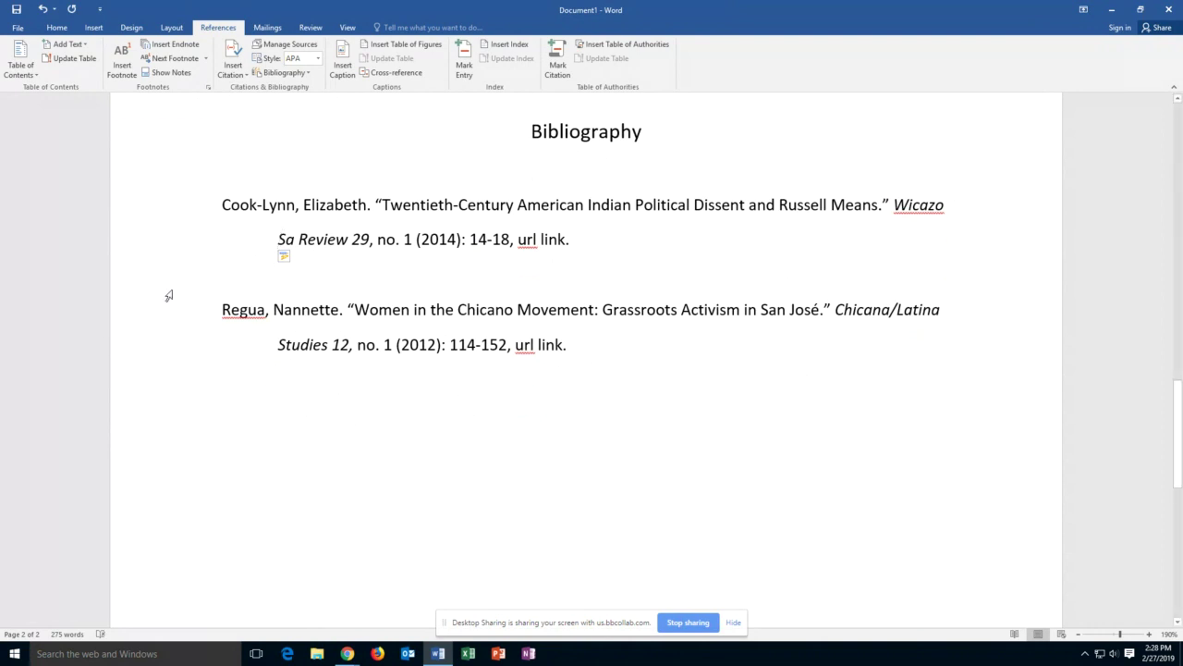
- Look back over the footnotes and source notes, and switch to Chrome to view the Article 2 PDF from JSTOR
{"action": "scroll", "coordinate": [334, 388], "scroll_direction": "up", "scroll_amount": 1}
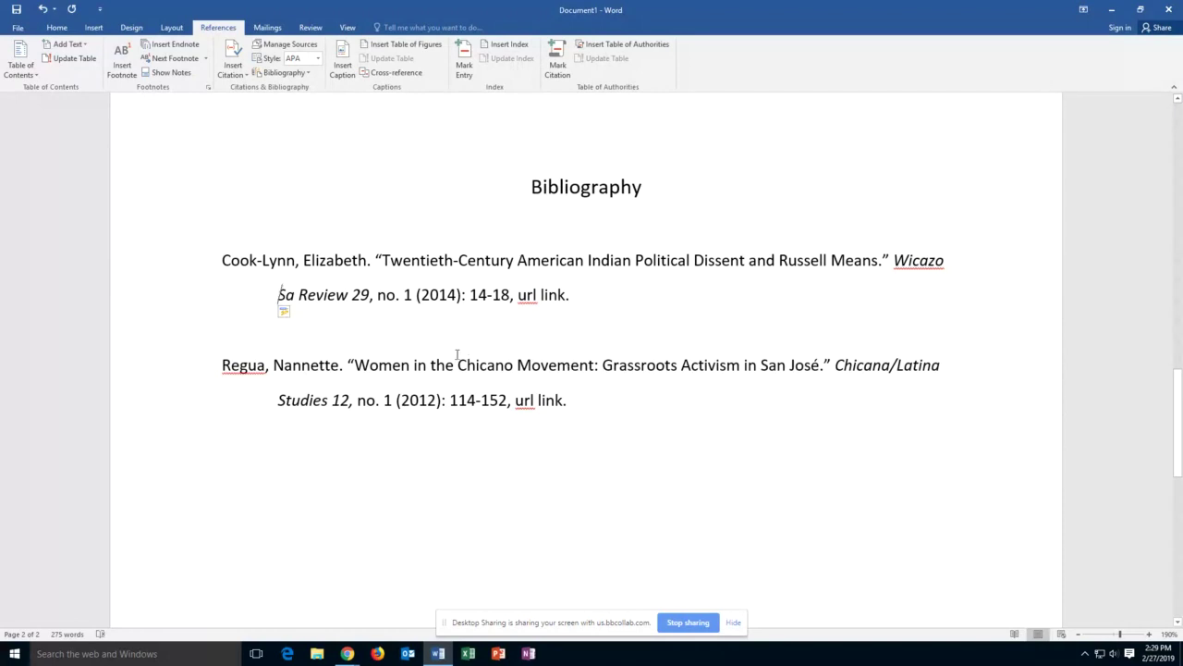
{"action": "scroll", "coordinate": [598, 319], "scroll_direction": "up", "scroll_amount": 5}
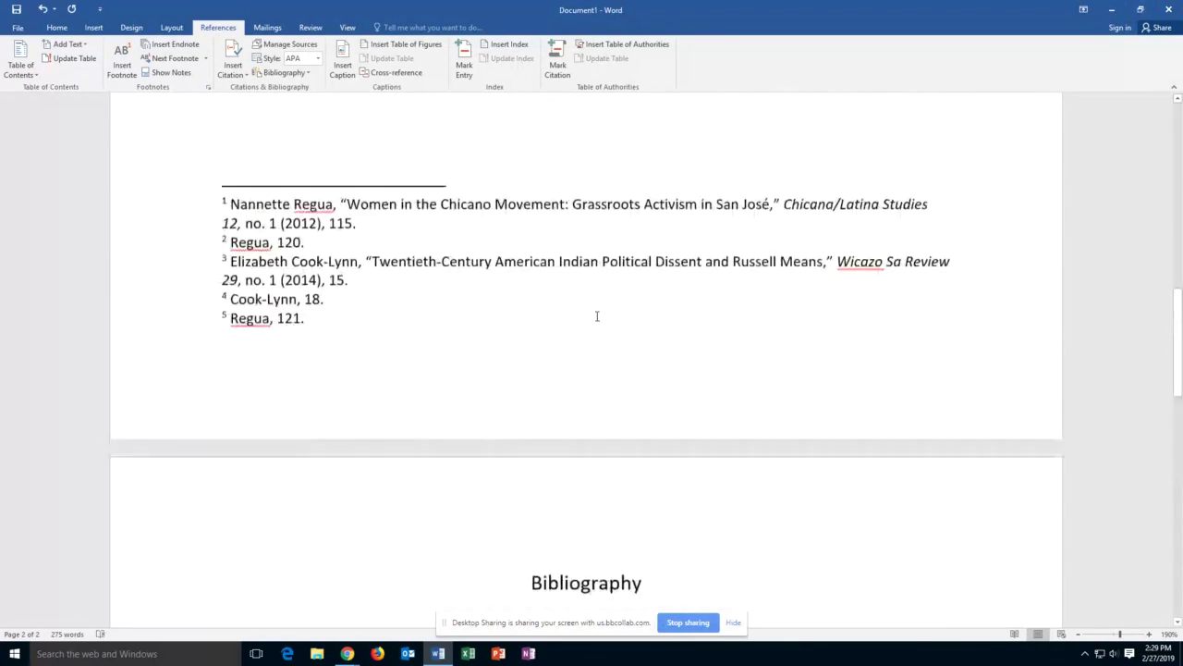
{"action": "scroll", "coordinate": [597, 326], "scroll_direction": "up", "scroll_amount": 8}
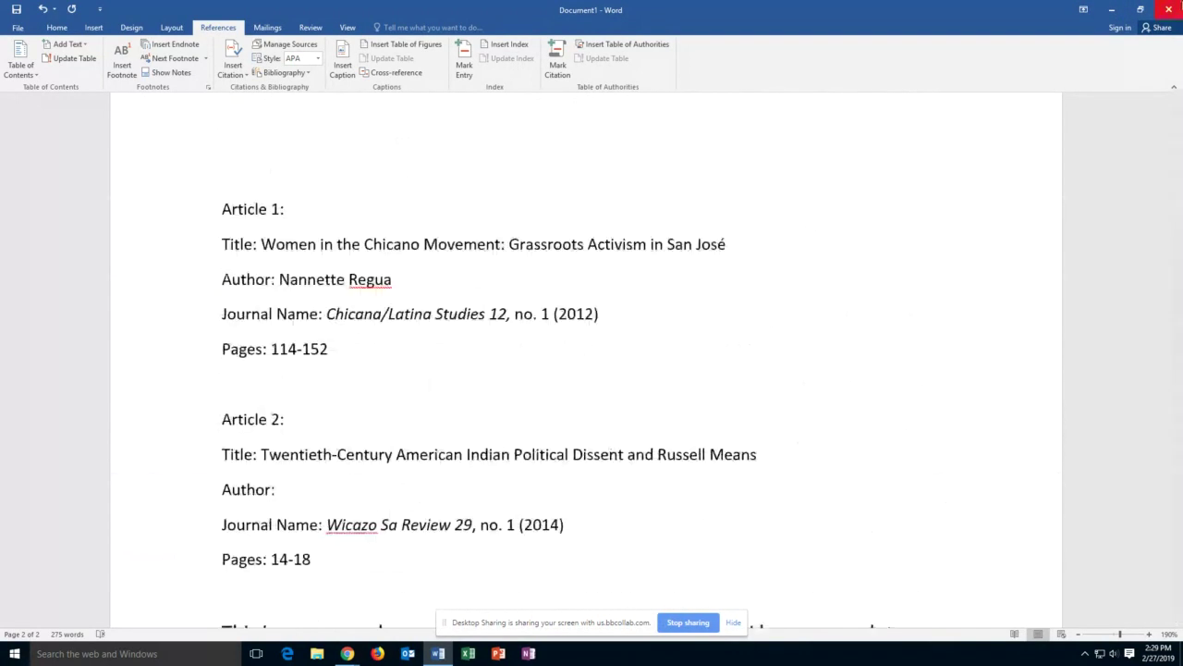
{"action": "left_click", "coordinate": [1114, 11]}
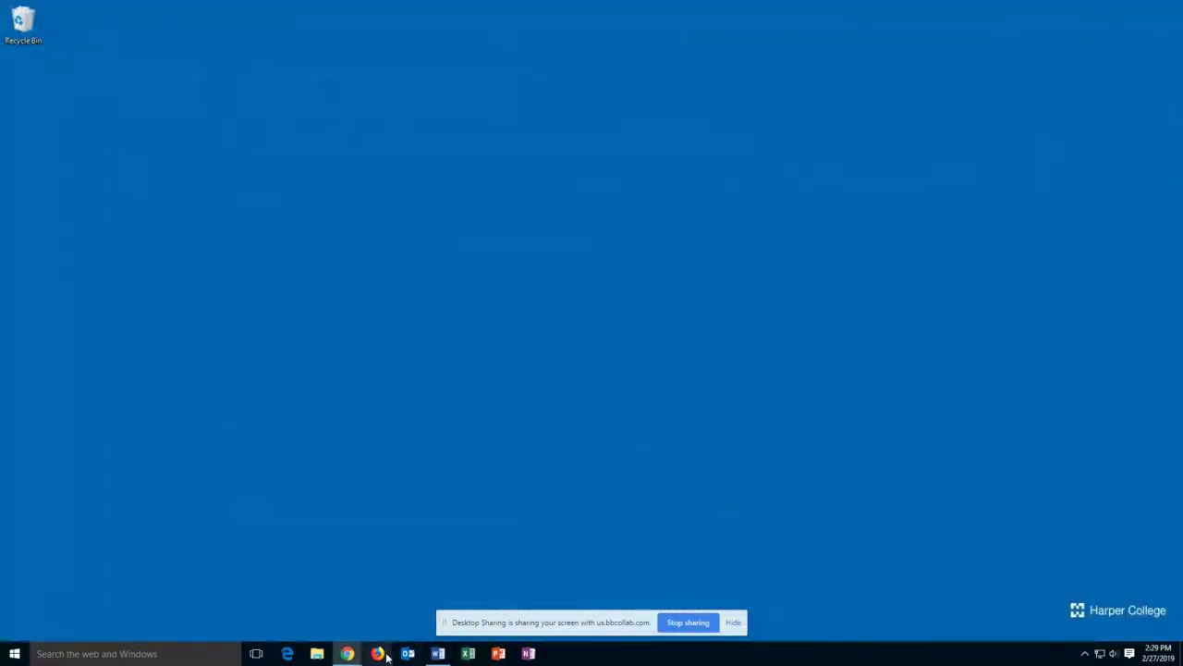
{"action": "mouse_move", "coordinate": [346, 654]}
{"action": "left_click", "coordinate": [295, 606]}
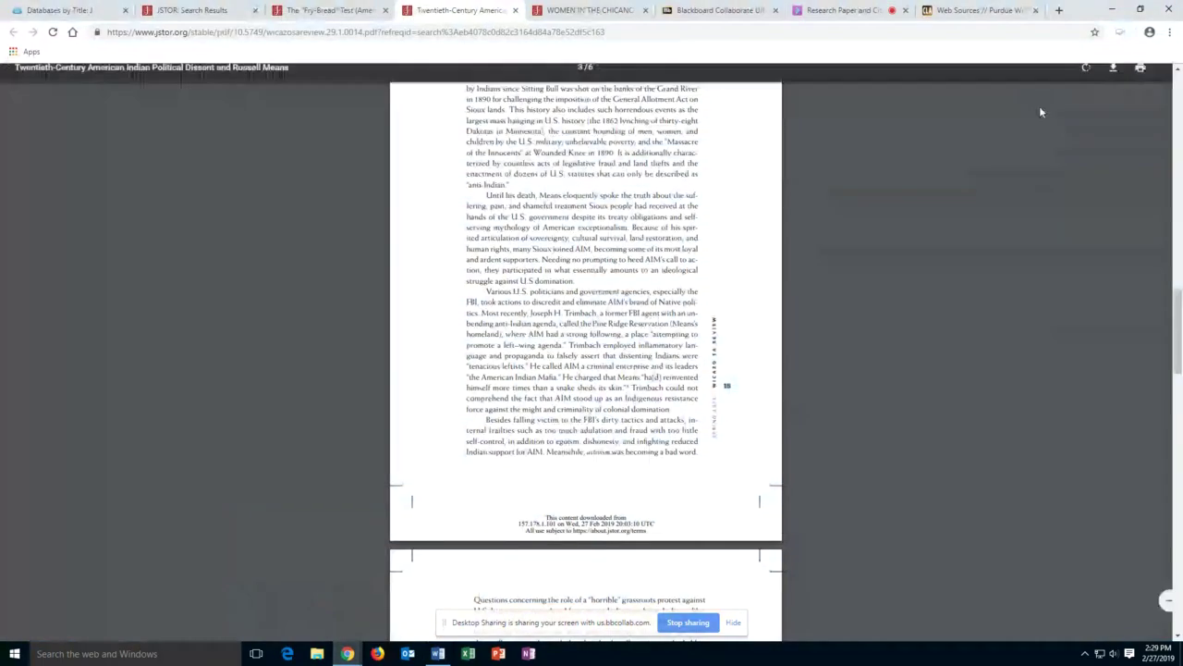
{"action": "scroll", "coordinate": [887, 151], "scroll_direction": "up", "scroll_amount": 3}
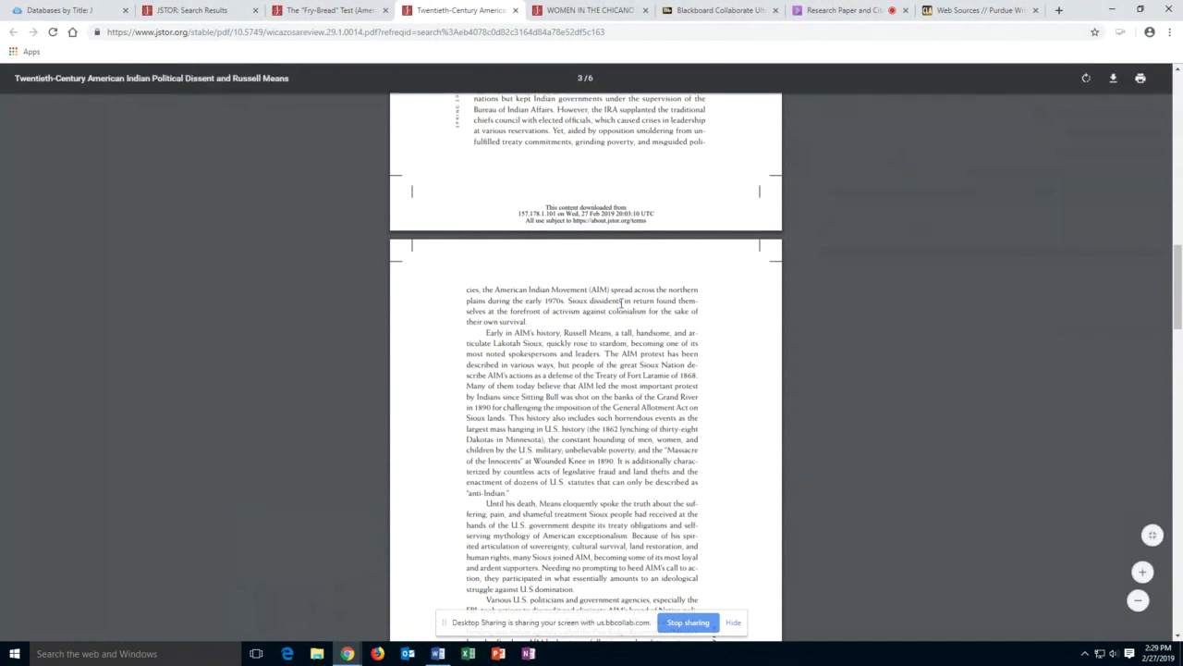
{"action": "scroll", "coordinate": [703, 335], "scroll_direction": "up", "scroll_amount": 6}
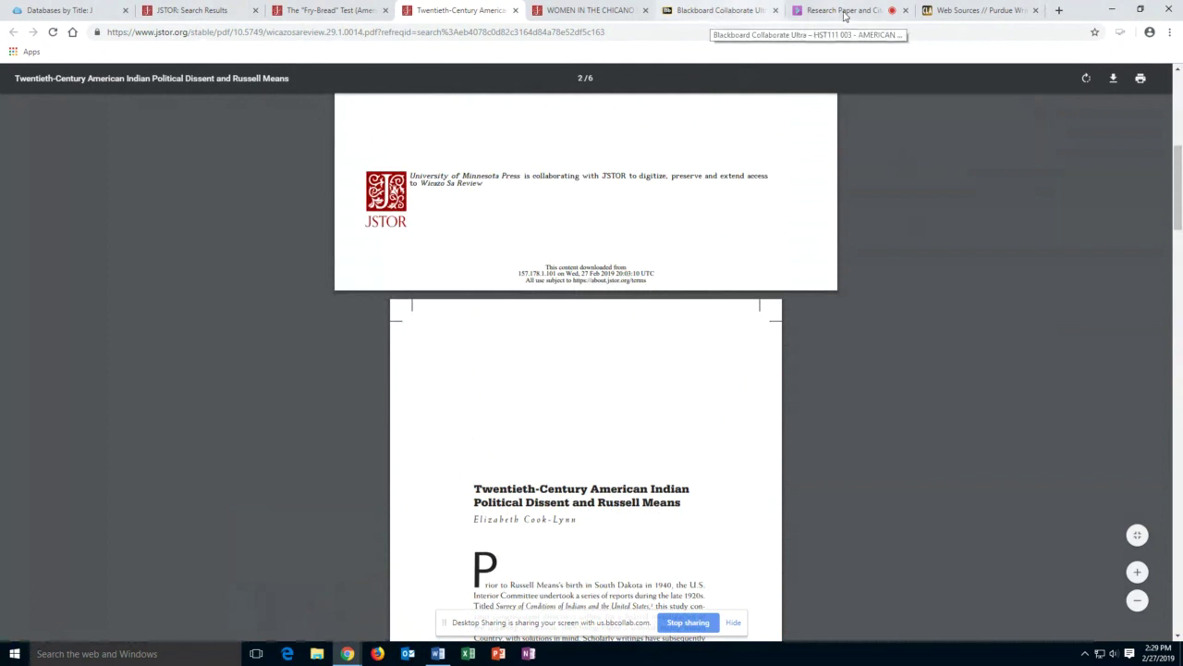
- Open the Chicago Guide from Purdue OWL's Web Sources page, and return to the Blackboard Collaborate session
{"action": "left_click", "coordinate": [966, 18]}
{"action": "scroll", "coordinate": [610, 271], "scroll_direction": "up", "scroll_amount": 6}
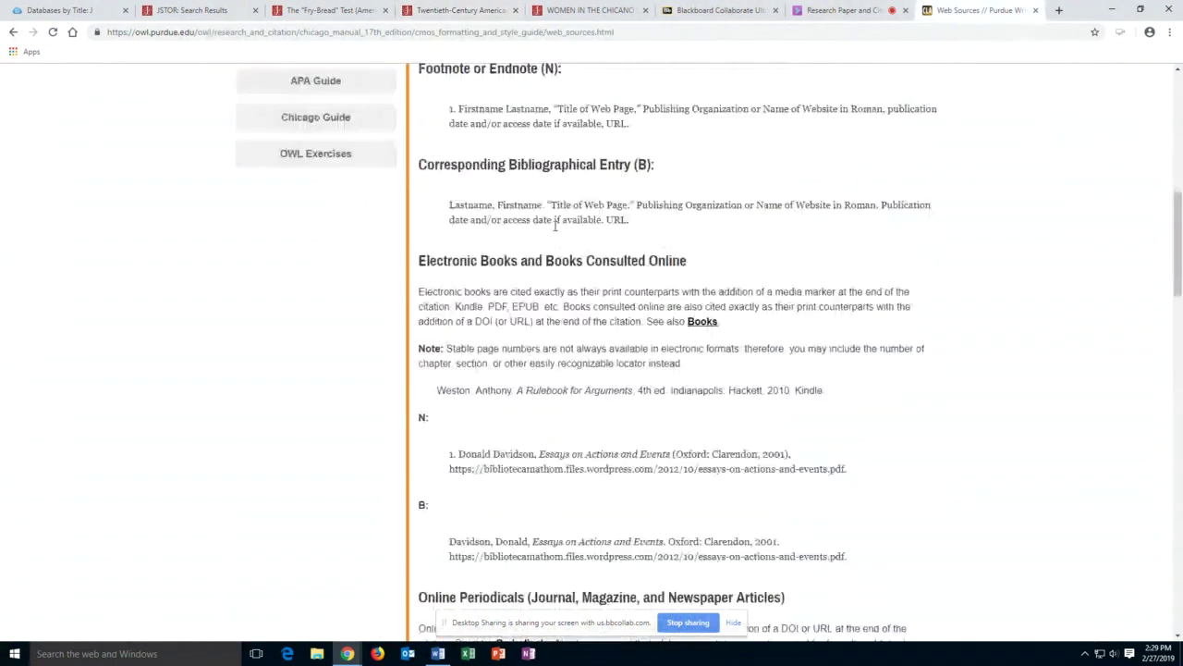
{"action": "scroll", "coordinate": [489, 199], "scroll_direction": "up", "scroll_amount": 10}
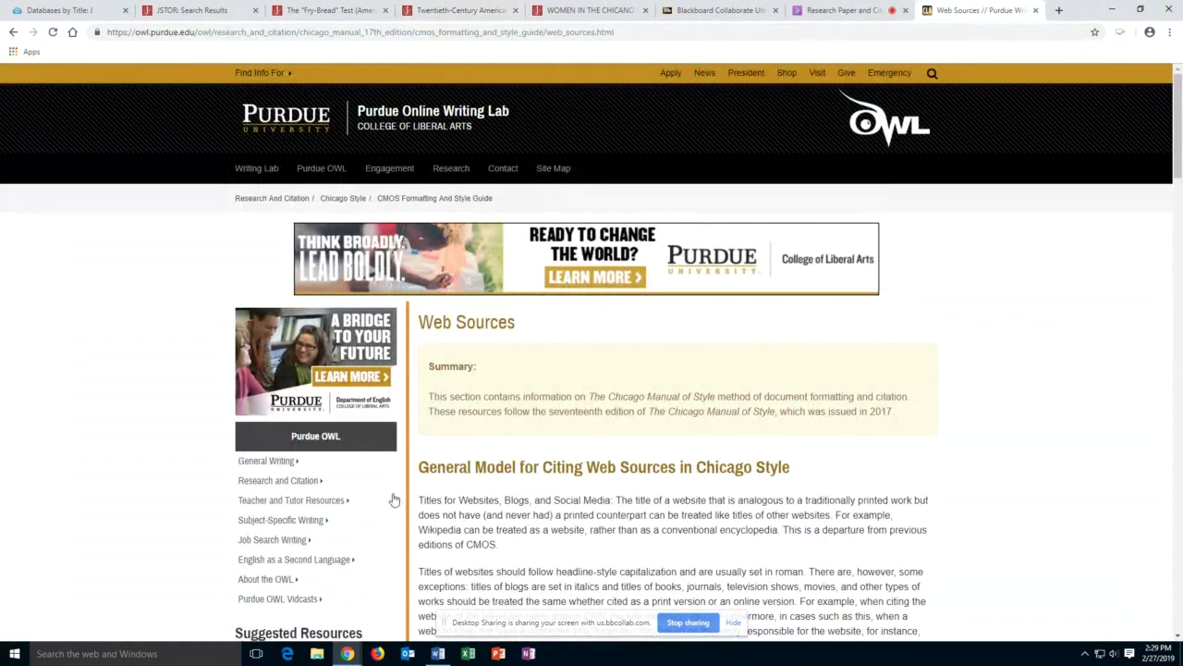
{"action": "scroll", "coordinate": [377, 483], "scroll_direction": "down", "scroll_amount": 3}
{"action": "scroll", "coordinate": [370, 397], "scroll_direction": "down", "scroll_amount": 1}
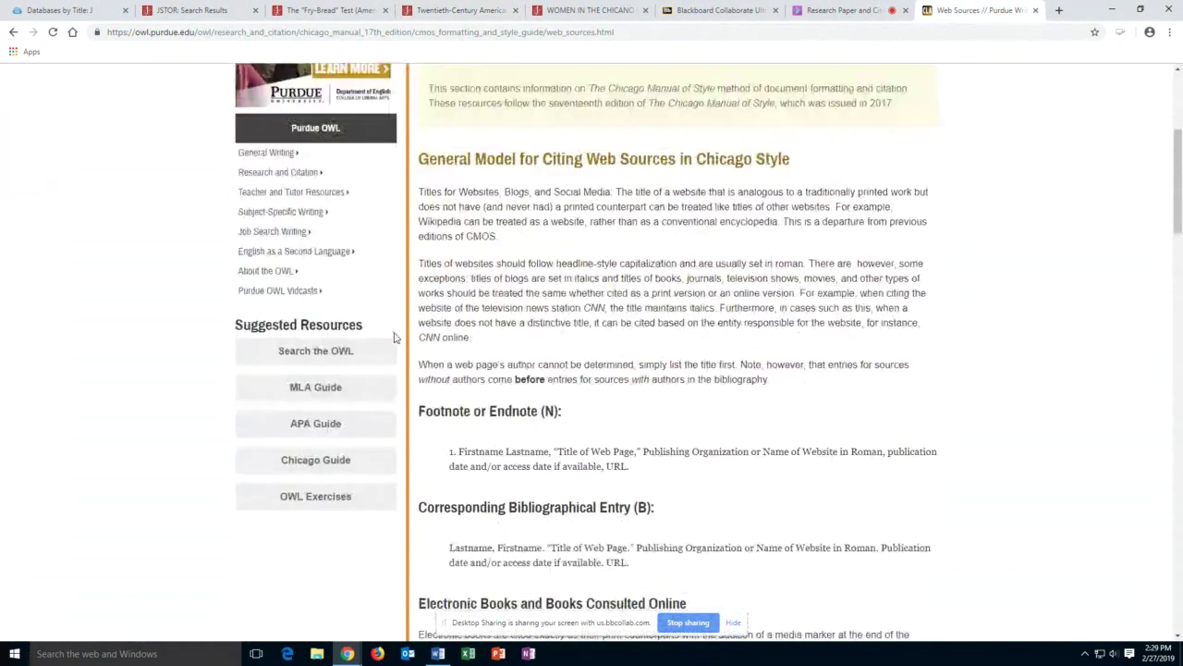
{"action": "left_click", "coordinate": [338, 470]}
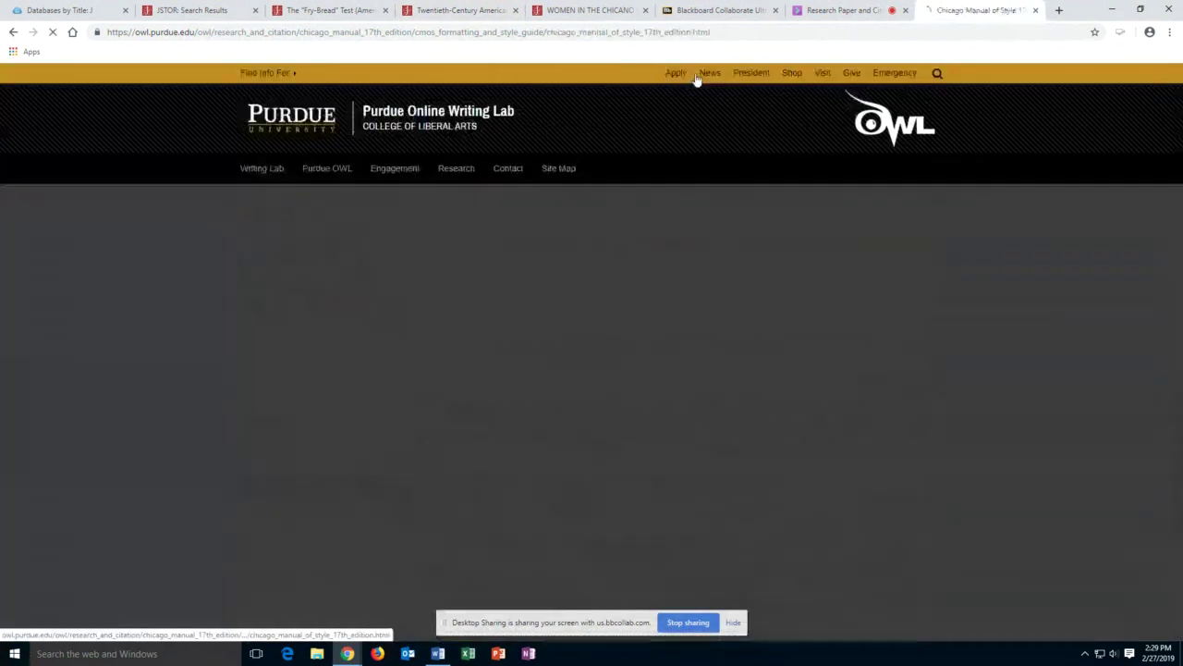
{"action": "left_click", "coordinate": [804, 17]}
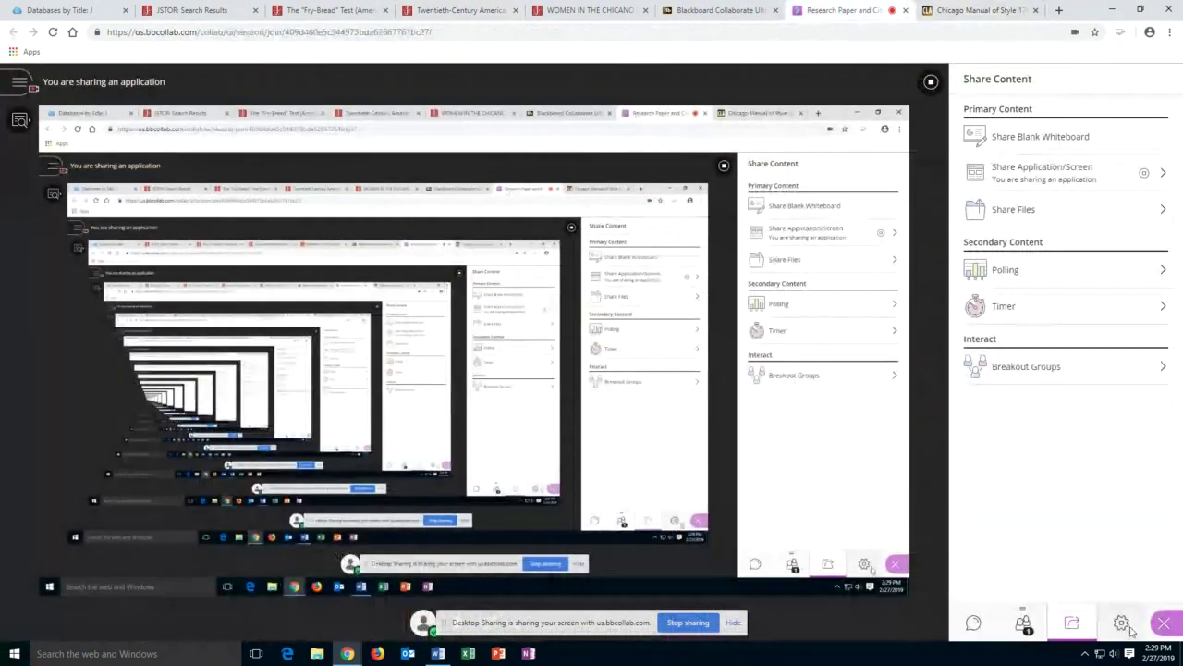